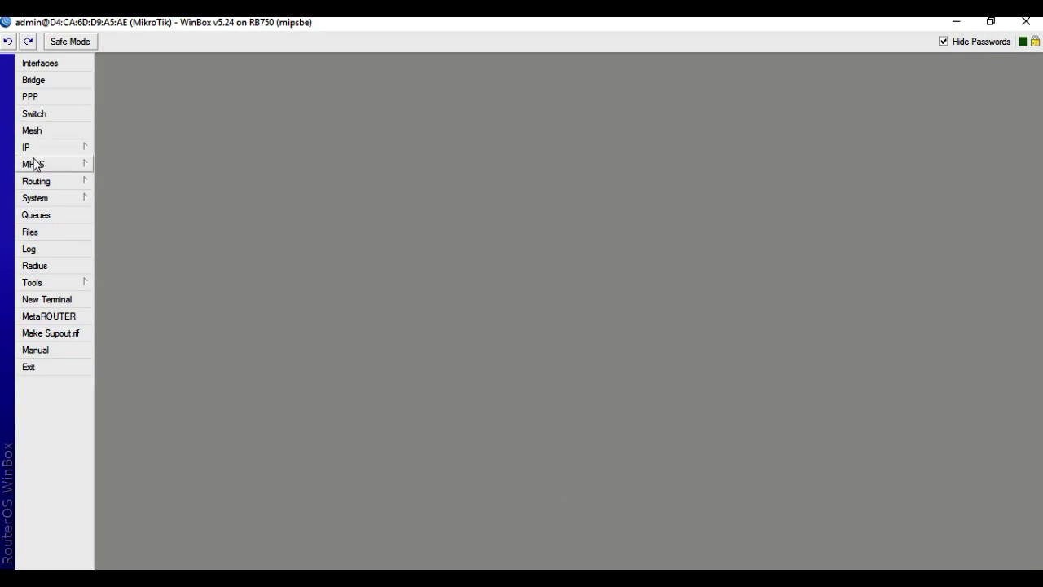
- Set the router's System Identity to 'Head office'
{"action": "left_click", "coordinate": [34, 200]}
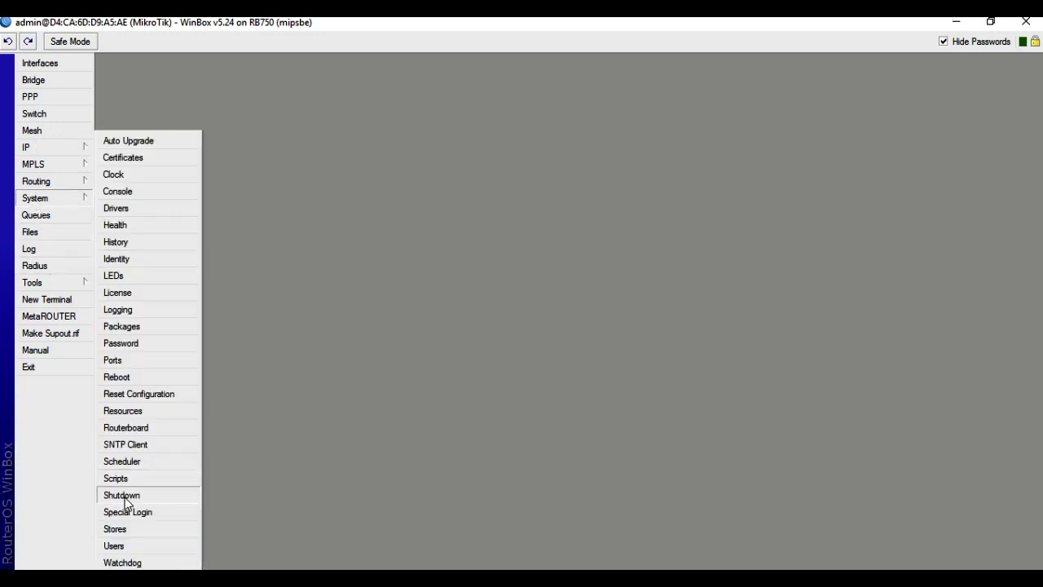
{"action": "left_click", "coordinate": [128, 258]}
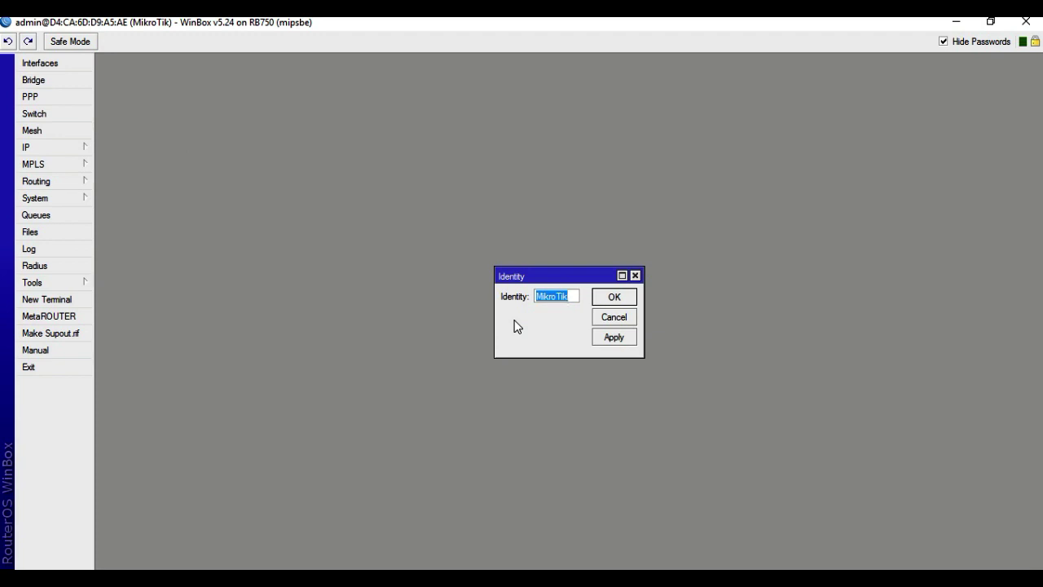
{"action": "type", "text": "H"}
{"action": "type", "text": "ead office"}
{"action": "left_click", "coordinate": [616, 298]}
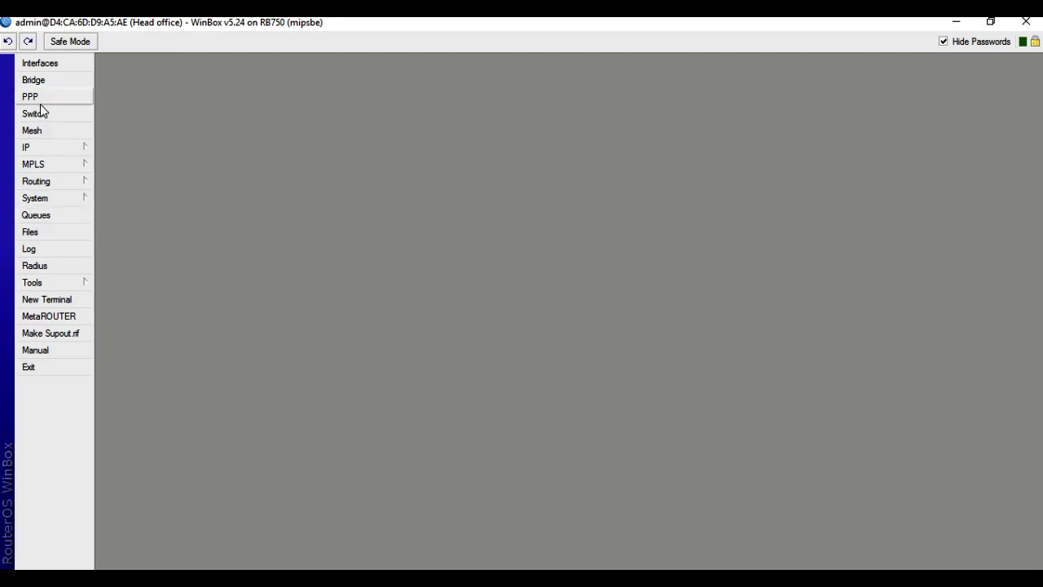
- Rename interface ether1 to ether1-WAN
{"action": "left_click", "coordinate": [40, 67]}
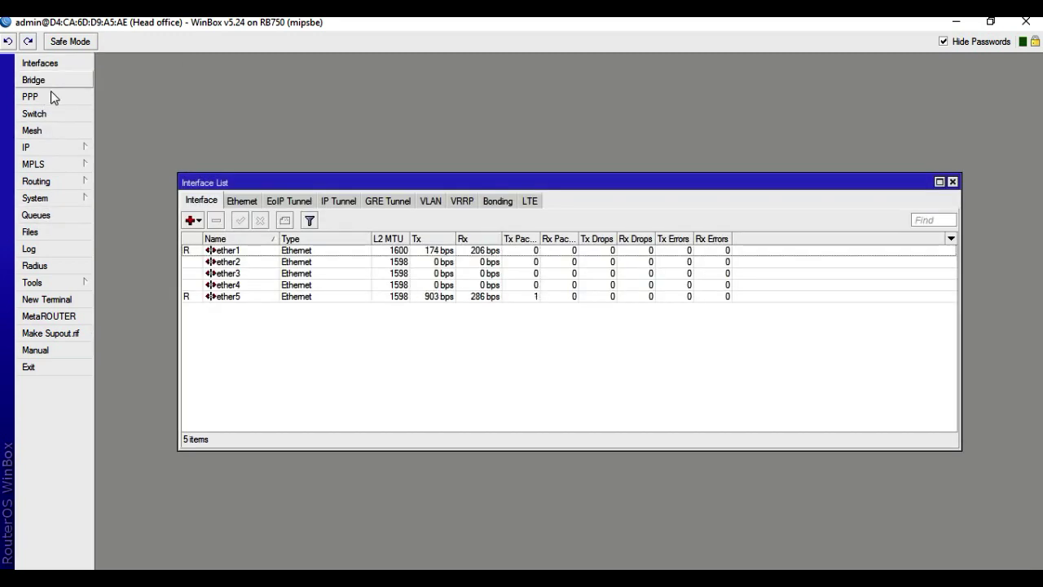
{"action": "left_click", "coordinate": [233, 250]}
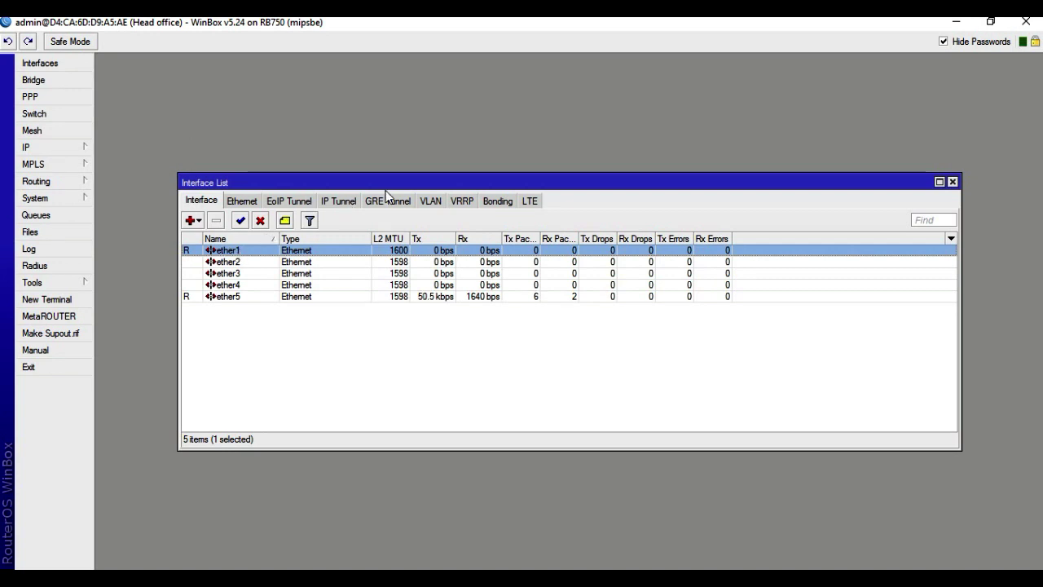
{"action": "double_click", "coordinate": [251, 251]}
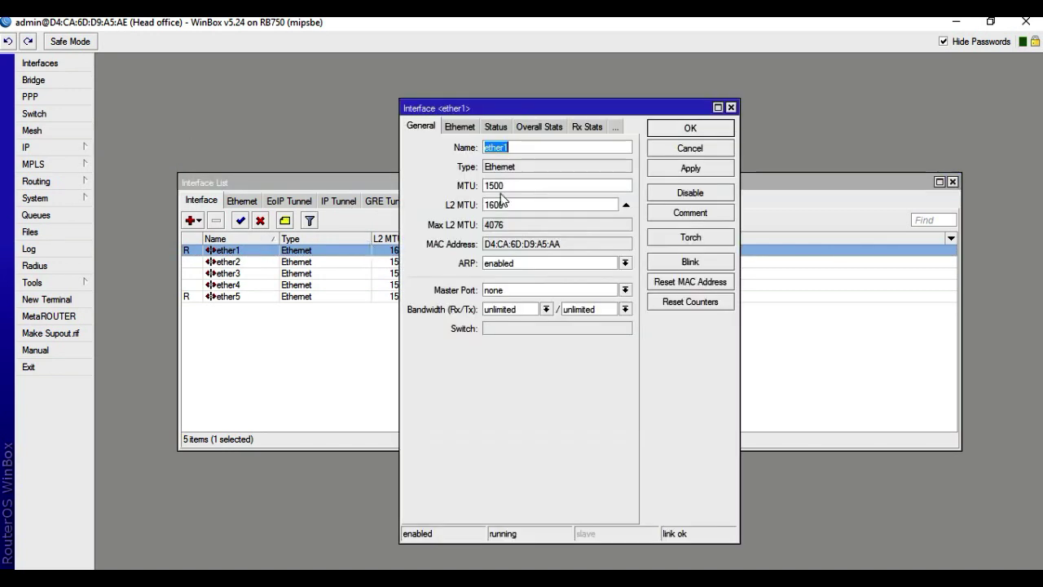
{"action": "left_click", "coordinate": [522, 150]}
{"action": "type", "text": "-WA"}
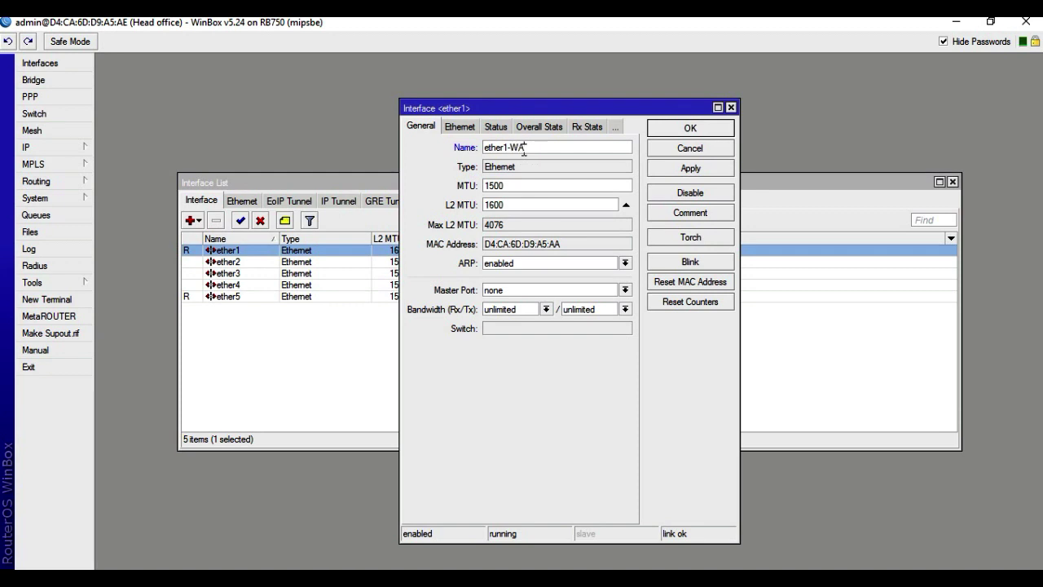
{"action": "type", "text": "N"}
{"action": "left_click", "coordinate": [688, 169]}
{"action": "left_click", "coordinate": [690, 131]}
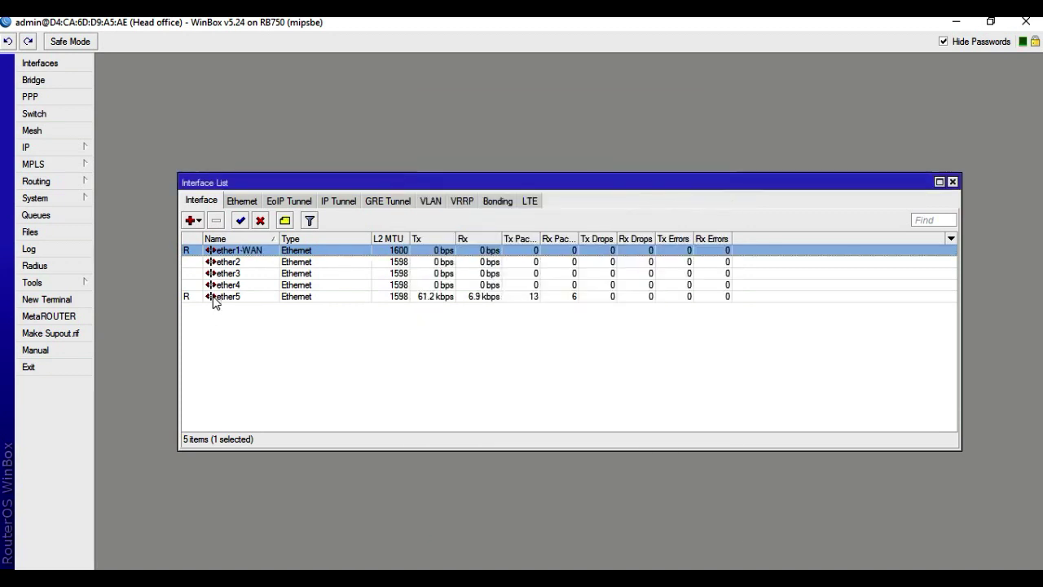
- Rename interface ether5 to ether5-LAN, then bring up the GRE tunnel diagram in Paint
{"action": "double_click", "coordinate": [224, 296]}
{"action": "left_click", "coordinate": [513, 147]}
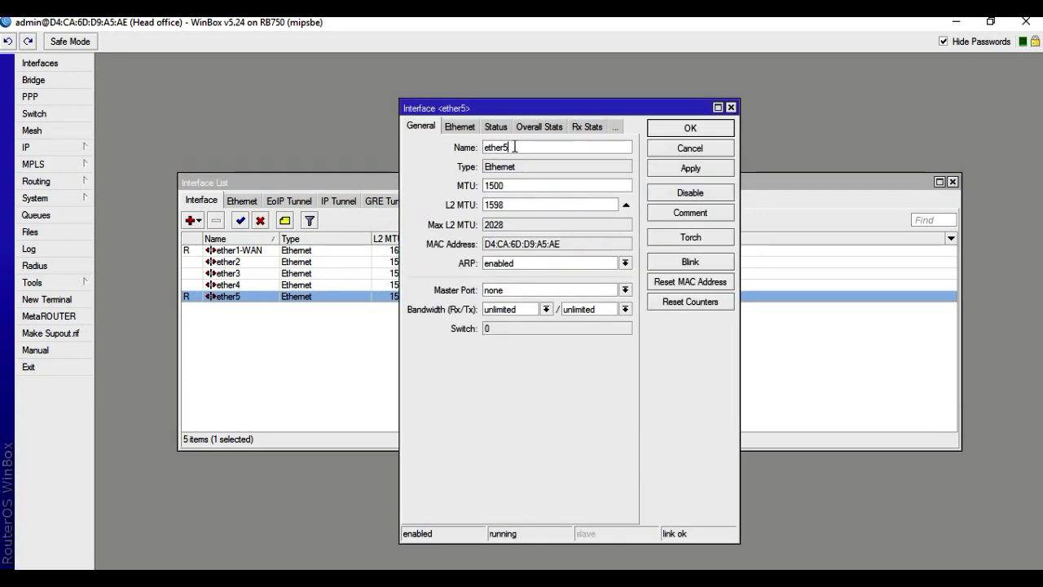
{"action": "type", "text": "-LAN"}
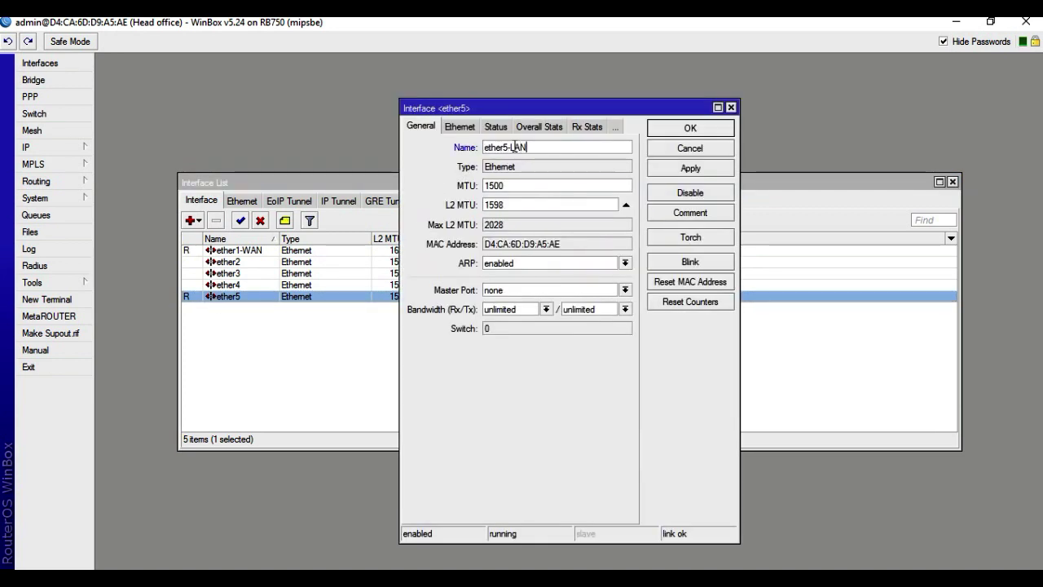
{"action": "left_click", "coordinate": [693, 128]}
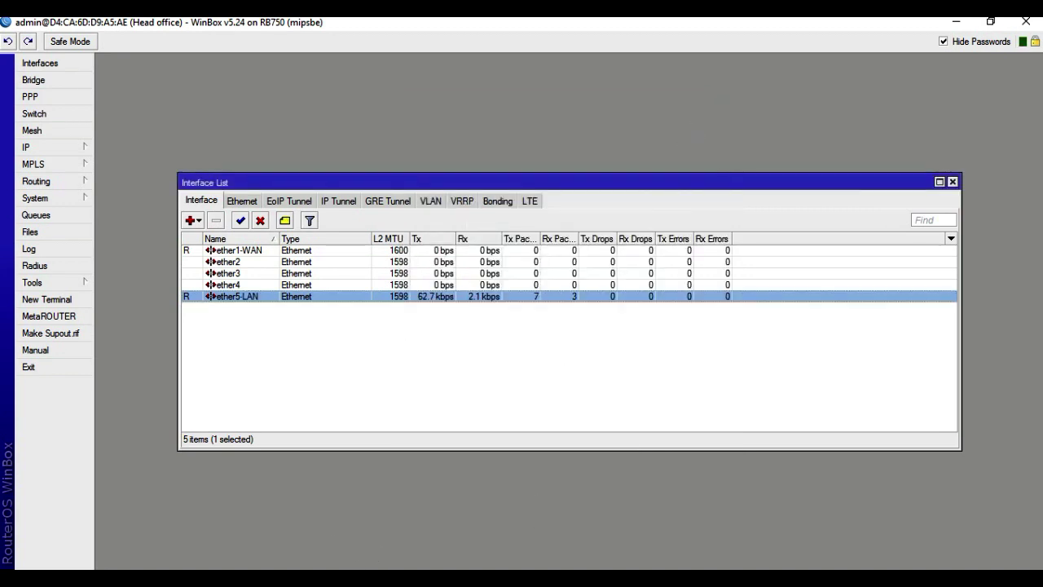
{"action": "key", "text": "alt+Tab"}
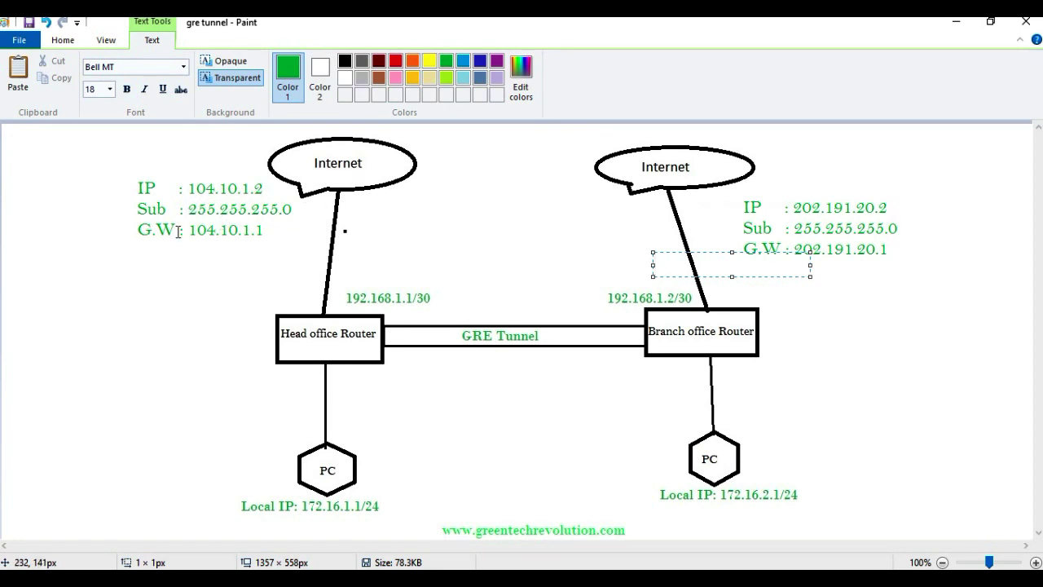
- Return from the Paint diagram to WinBox's interface list
{"action": "key", "text": "alt+Tab"}
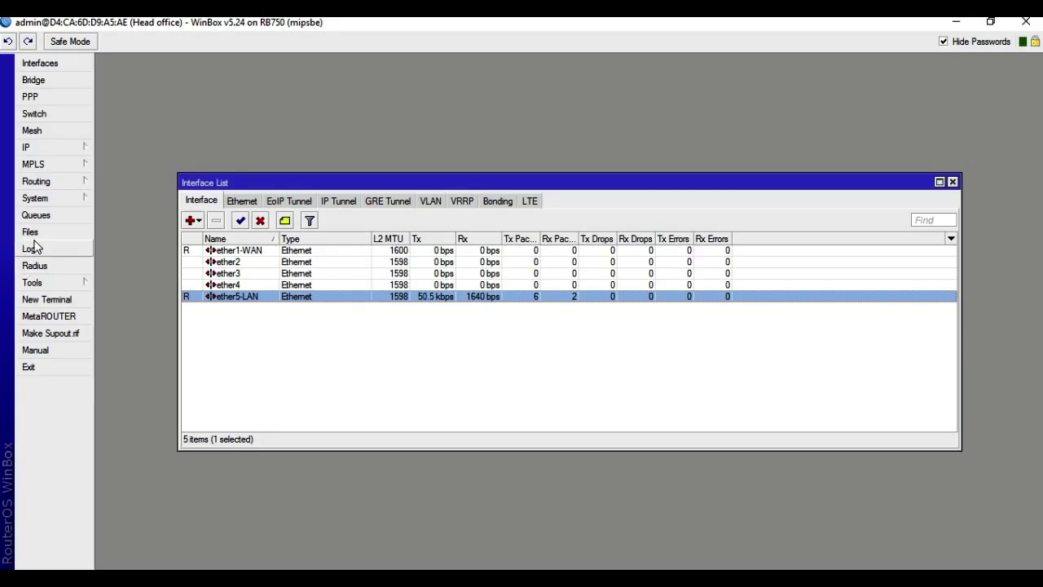
- Add the IP address 104.10.1.2/24 on ether1-WAN, network 104.10.1.0
{"action": "left_click", "coordinate": [32, 149]}
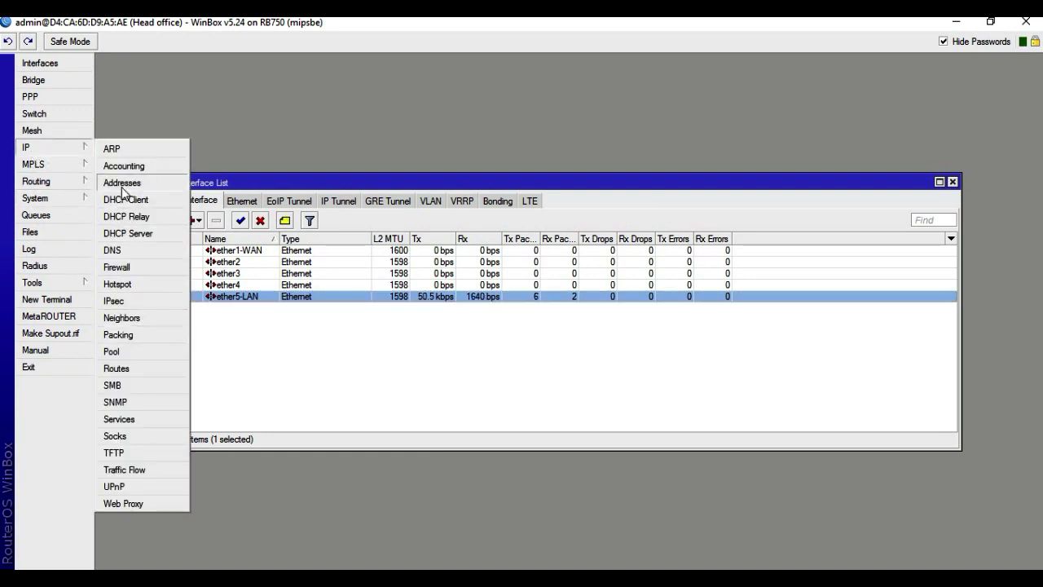
{"action": "left_click", "coordinate": [122, 185]}
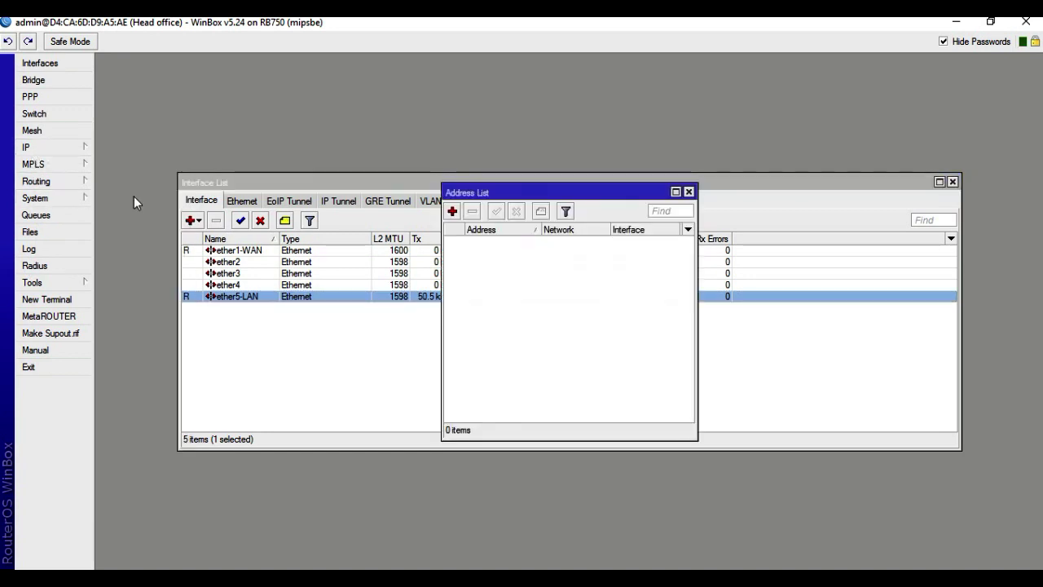
{"action": "left_click", "coordinate": [452, 212]}
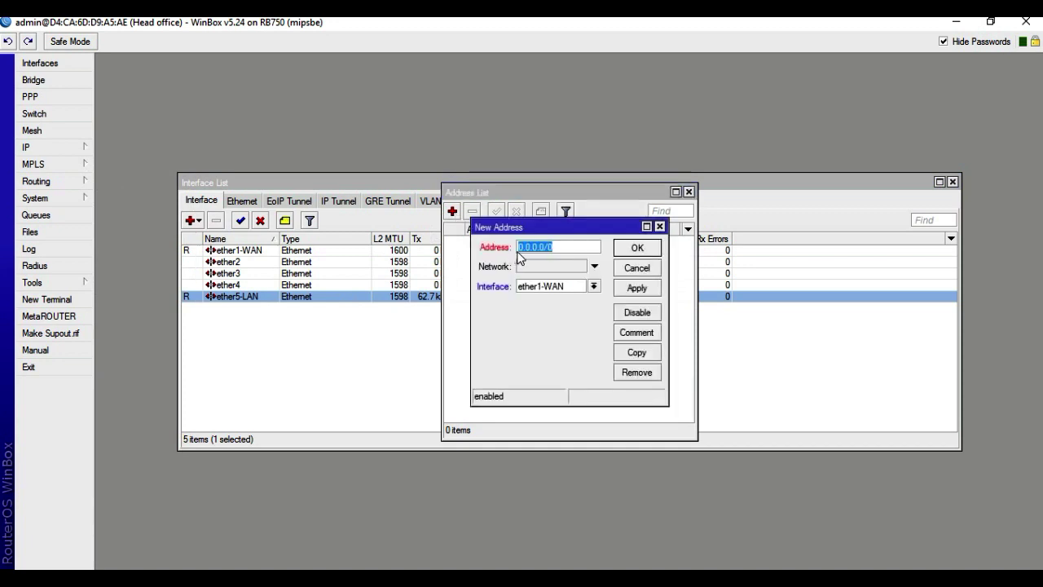
{"action": "type", "text": "10"}
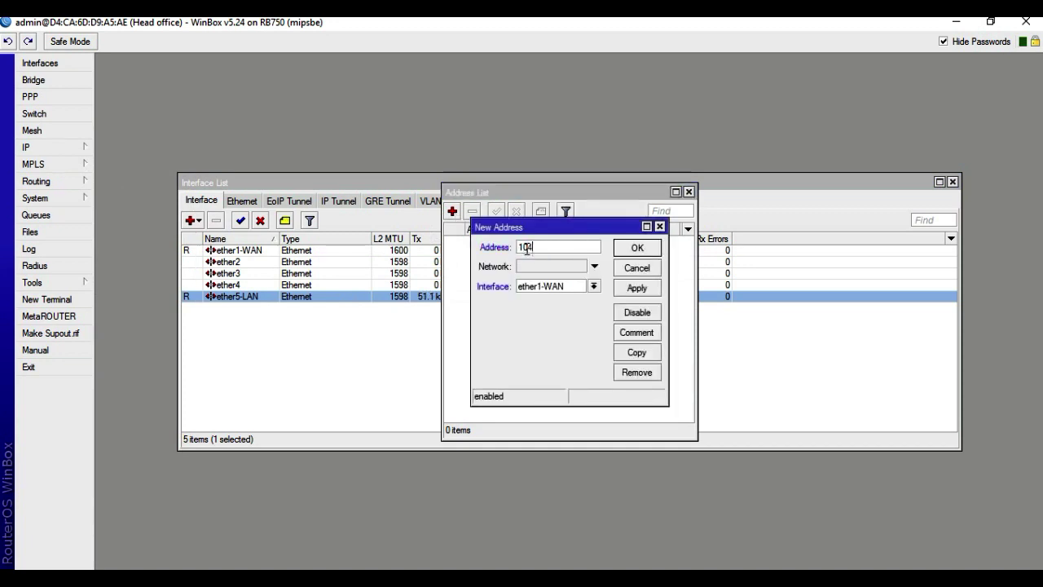
{"action": "type", "text": ".10.1."}
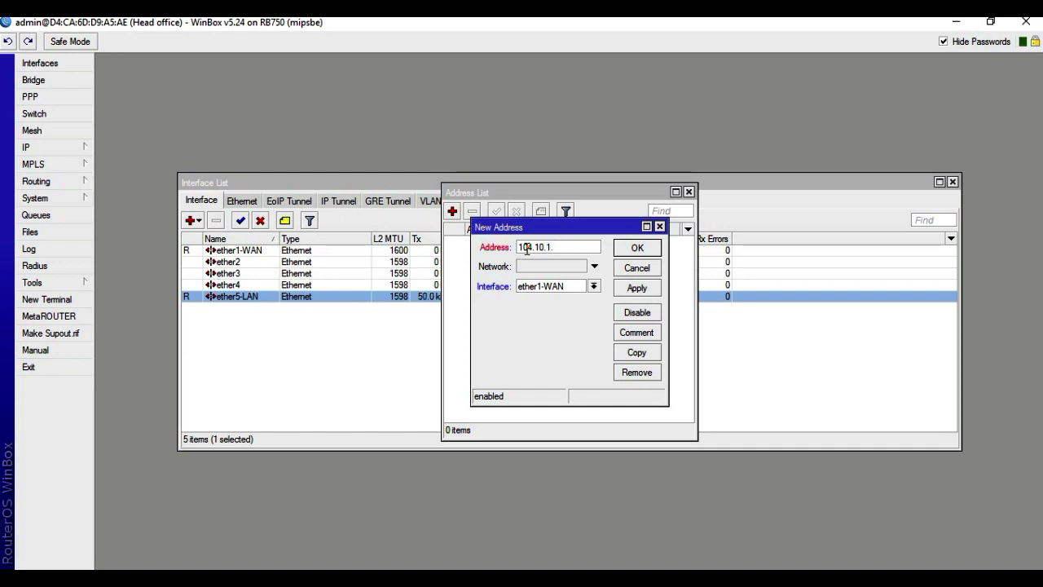
{"action": "type", "text": "2/24"}
{"action": "left_click", "coordinate": [638, 289]}
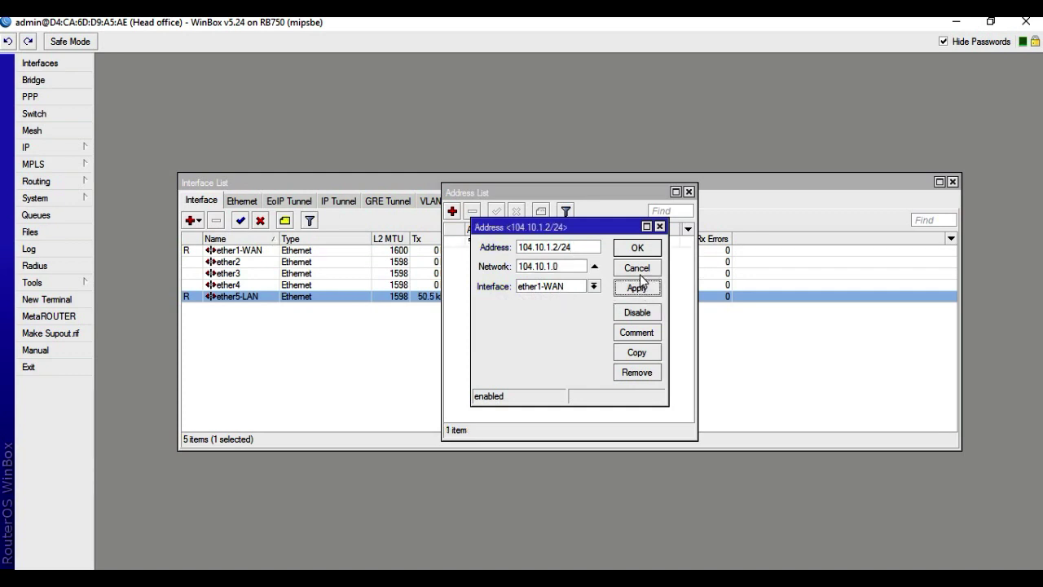
{"action": "left_click", "coordinate": [639, 249]}
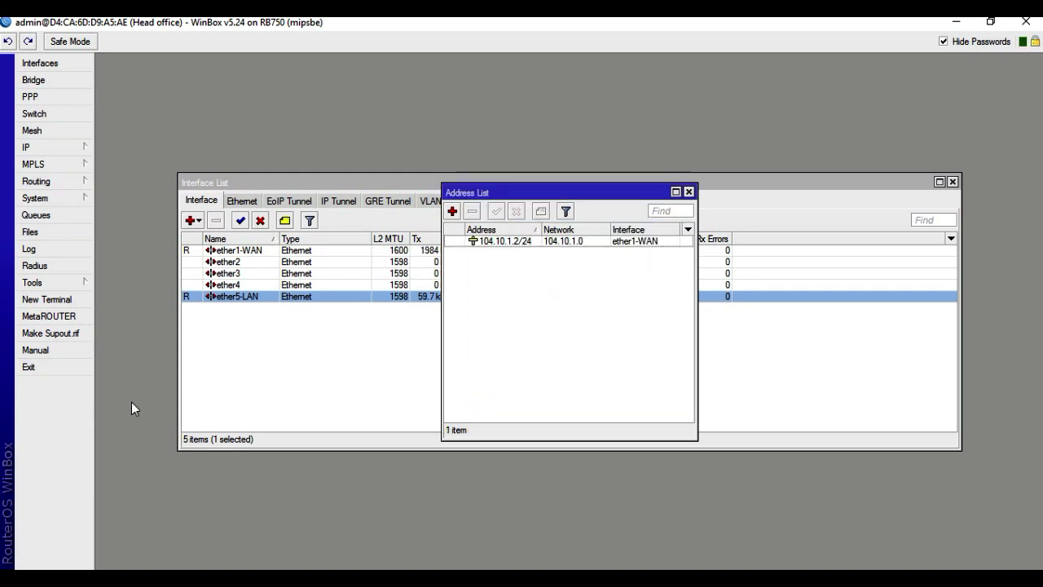
- Add a static default route 0.0.0.0/0 with gateway 104.10.1.1
{"action": "left_click", "coordinate": [37, 148]}
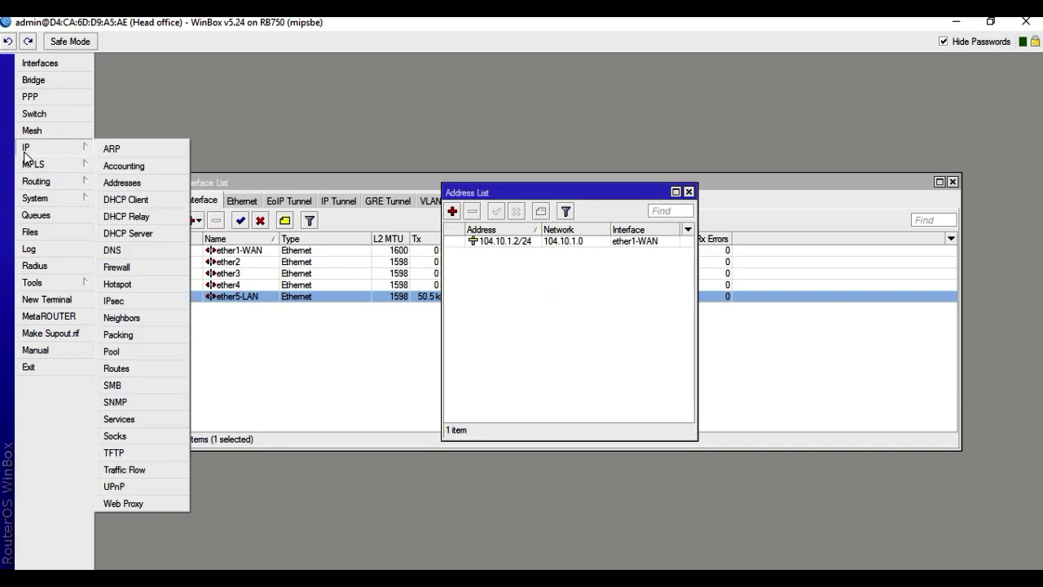
{"action": "left_click", "coordinate": [131, 369]}
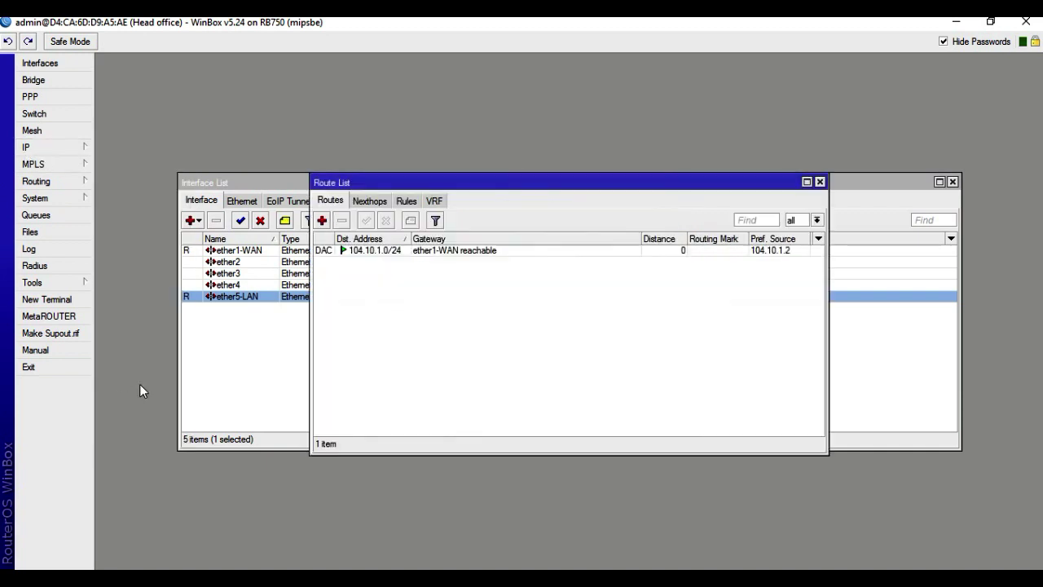
{"action": "left_click", "coordinate": [321, 220]}
{"action": "left_click", "coordinate": [562, 235]}
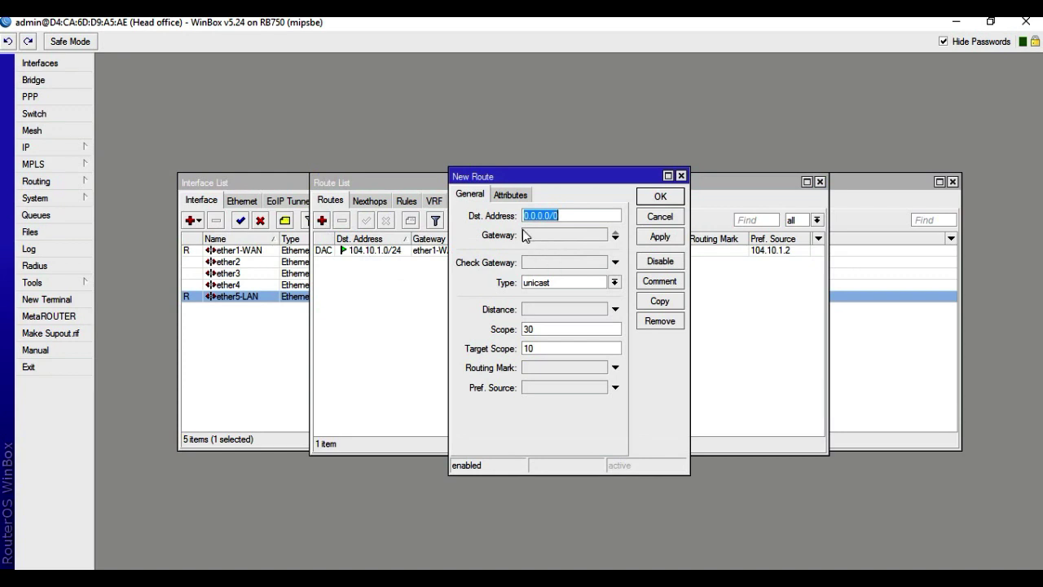
{"action": "type", "text": "0.0.0.0"}
{"action": "left_click_drag", "start_coordinate": [562, 234], "coordinate": [506, 241]}
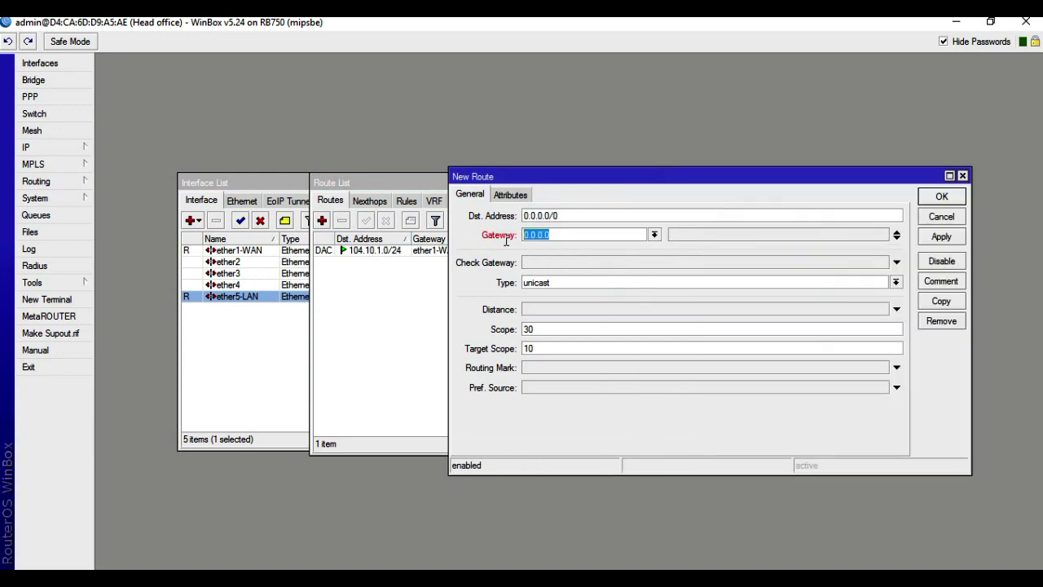
{"action": "type", "text": "104.10.1"}
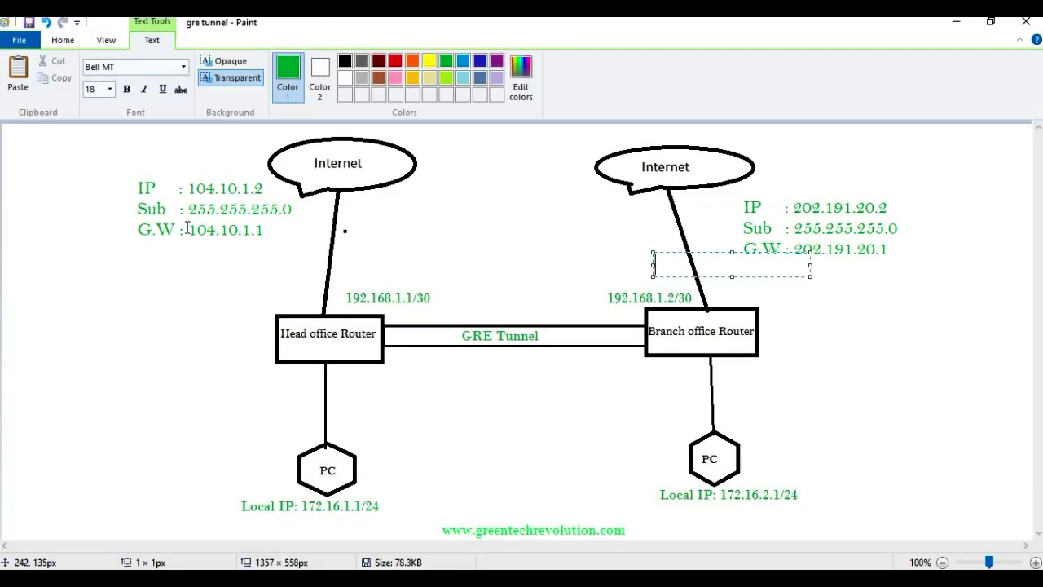
{"action": "left_click_drag", "start_coordinate": [186, 217], "coordinate": [343, 242]}
{"action": "left_click", "coordinate": [243, 287]}
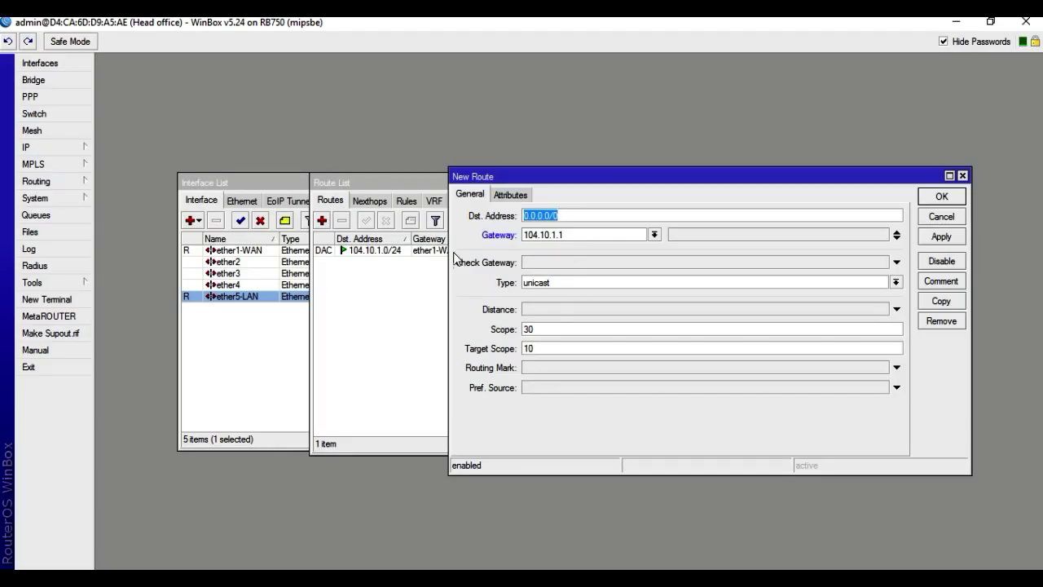
{"action": "left_click", "coordinate": [941, 236]}
{"action": "left_click", "coordinate": [942, 200]}
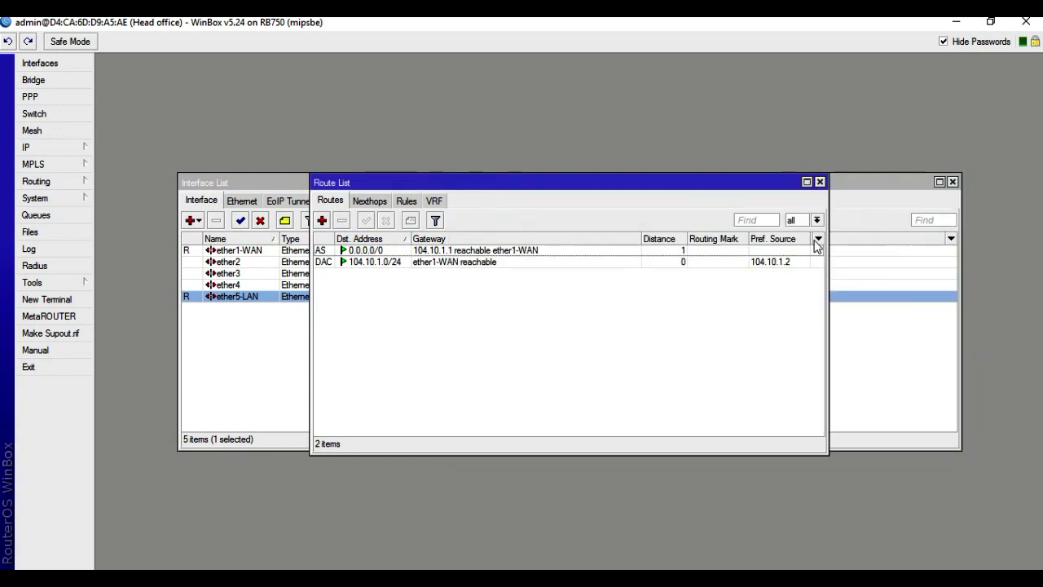
{"action": "left_click", "coordinate": [26, 152]}
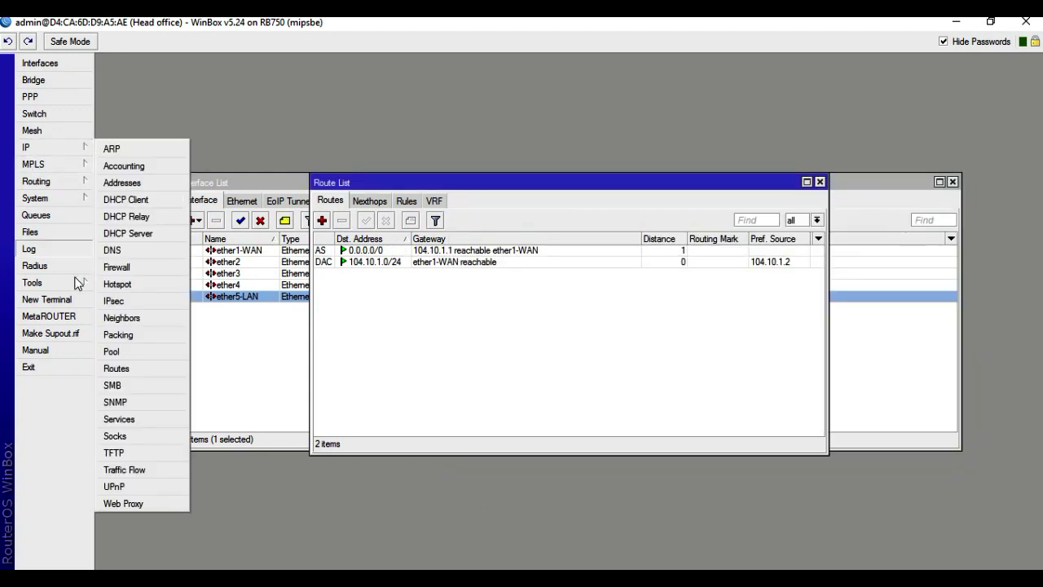
- Set the DNS server to 8.8.8.8 and close the Route List window
{"action": "left_click", "coordinate": [123, 250]}
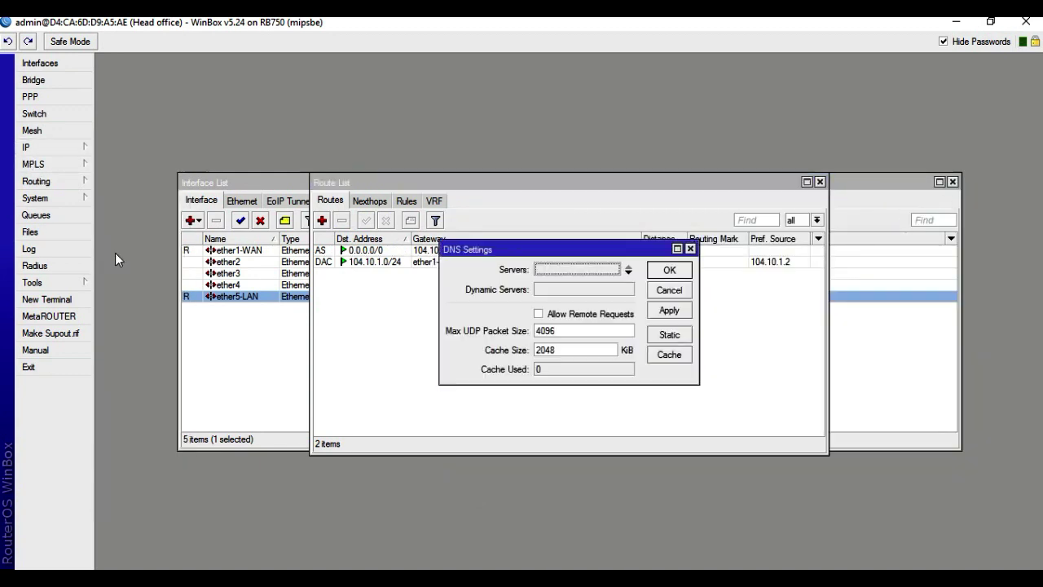
{"action": "left_click", "coordinate": [559, 272]}
{"action": "type", "text": "8"}
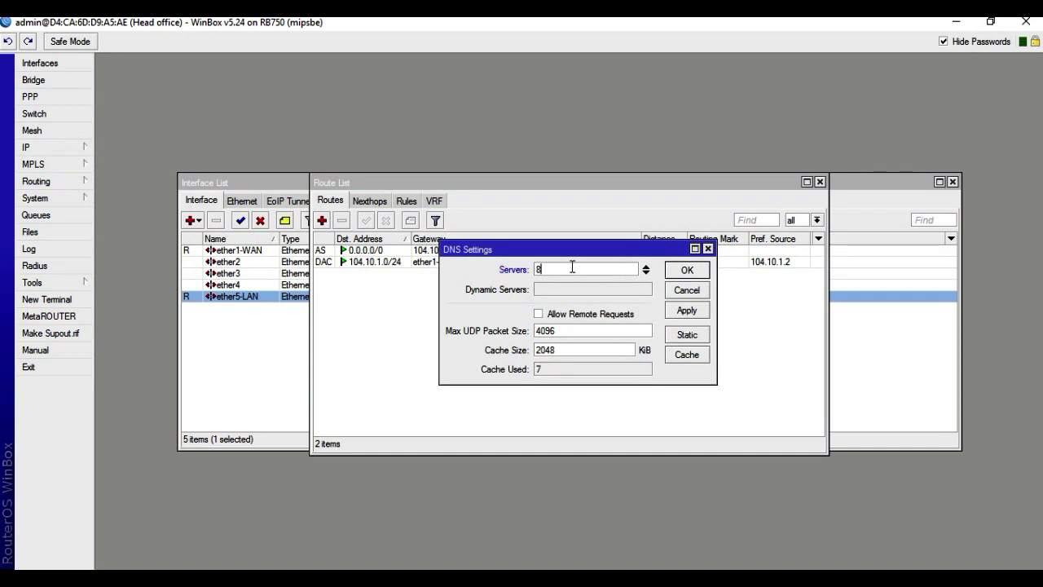
{"action": "type", "text": ".8.8.8"}
{"action": "left_click", "coordinate": [687, 311]}
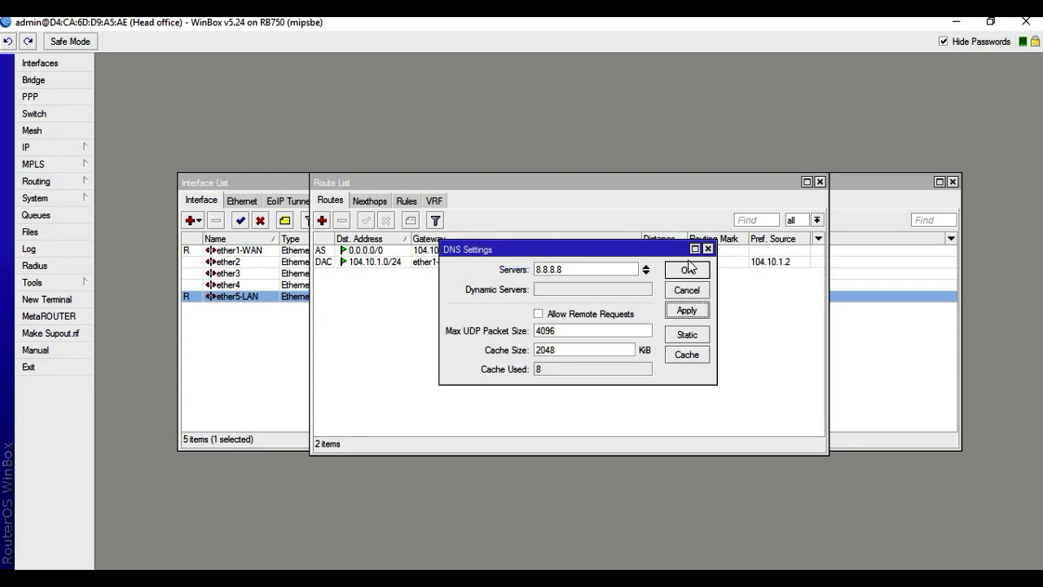
{"action": "left_click", "coordinate": [686, 269]}
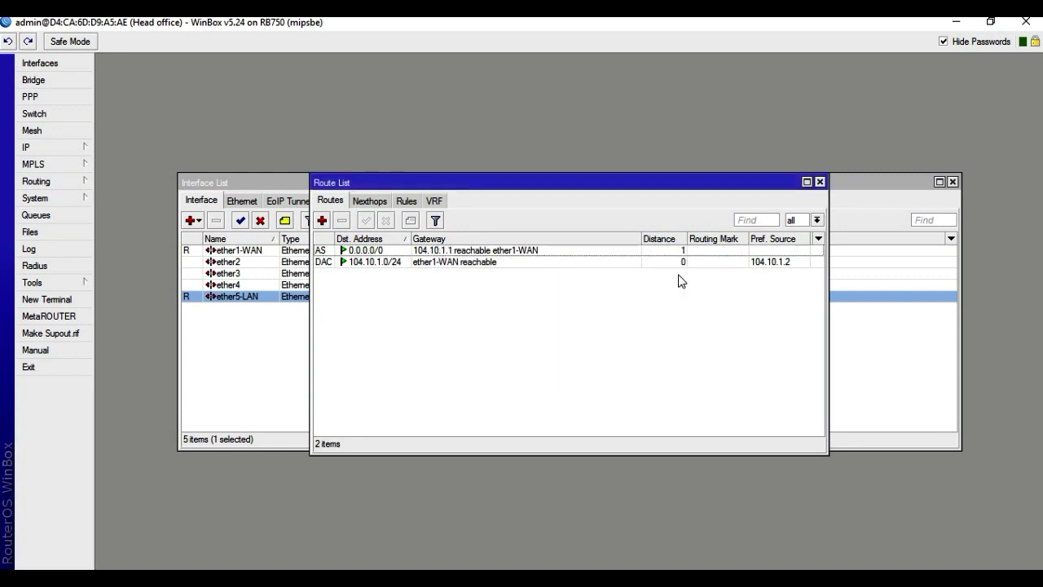
{"action": "left_click", "coordinate": [819, 183]}
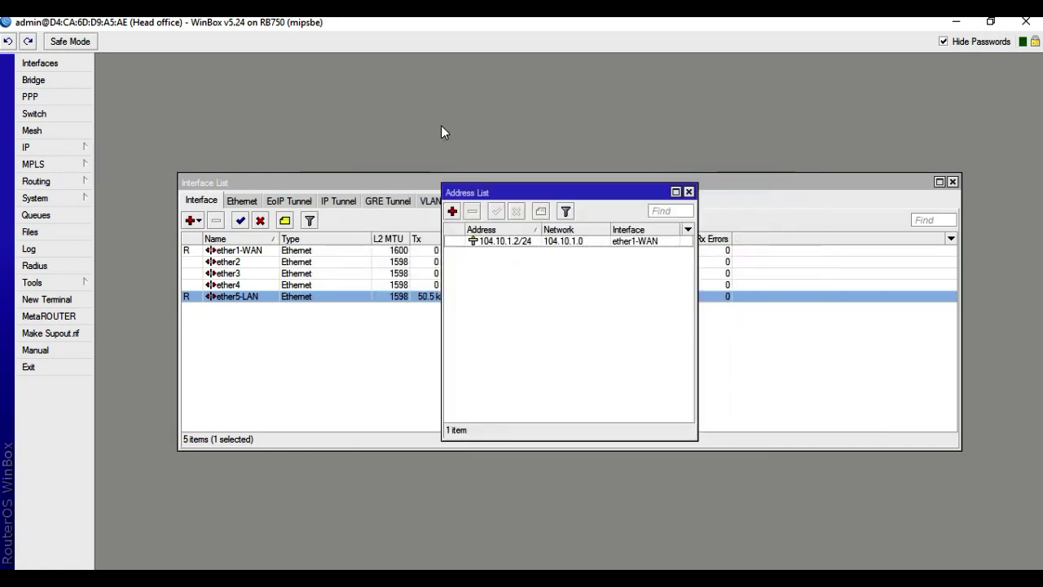
- Add the address 172.16.1.1/24 on interface ether5-LAN
{"action": "key", "text": "alt+Tab"}
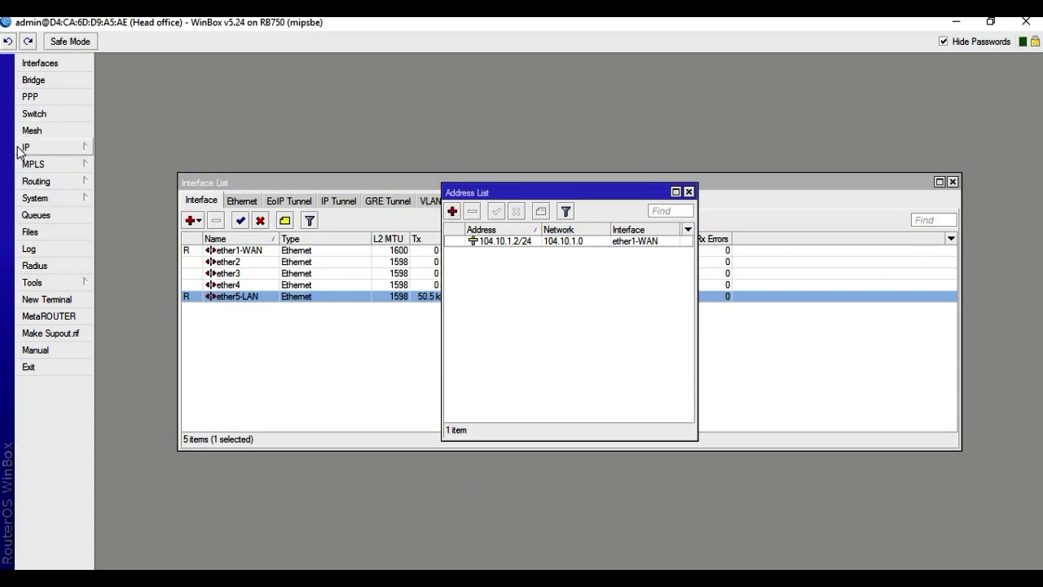
{"action": "left_click", "coordinate": [452, 211]}
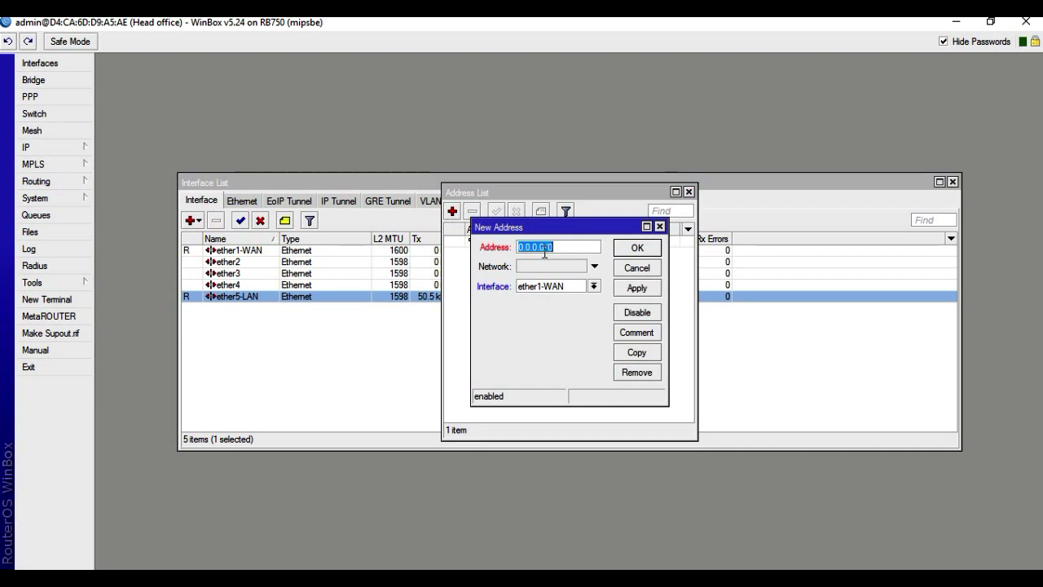
{"action": "type", "text": "172.16.1.1/24"}
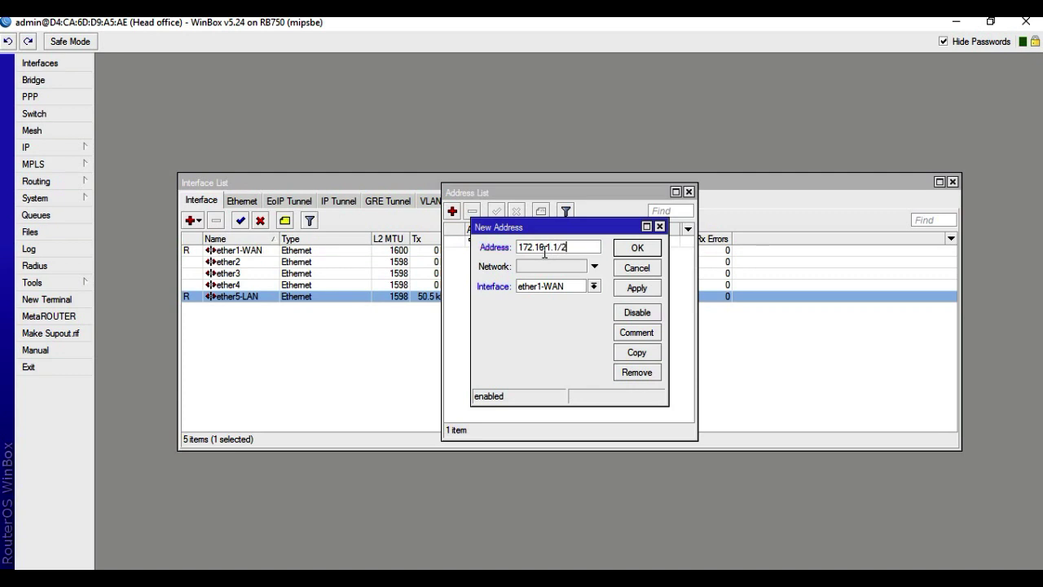
{"action": "left_click", "coordinate": [594, 285]}
{"action": "left_click", "coordinate": [562, 339]}
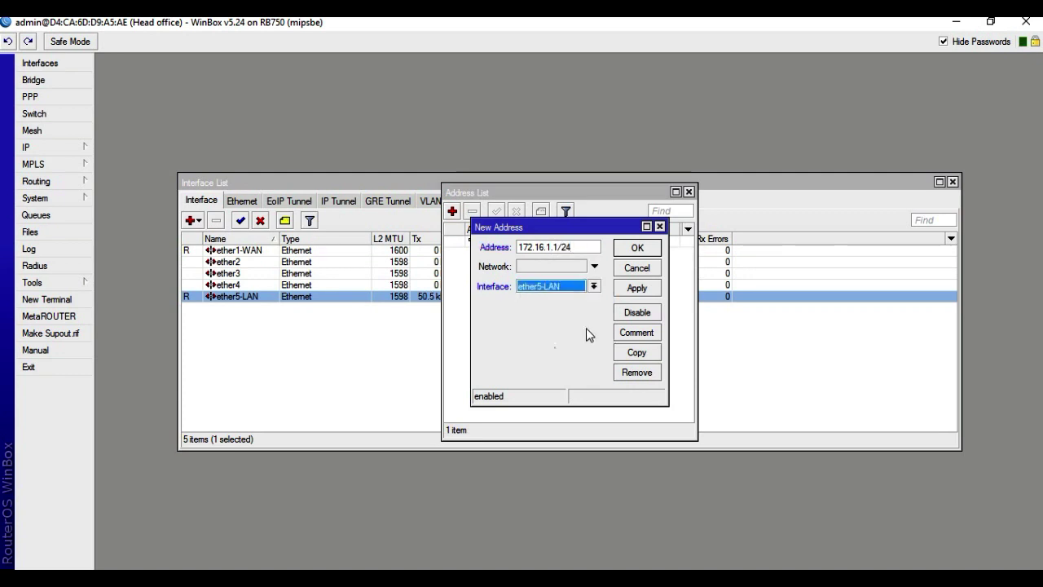
{"action": "left_click", "coordinate": [593, 286]}
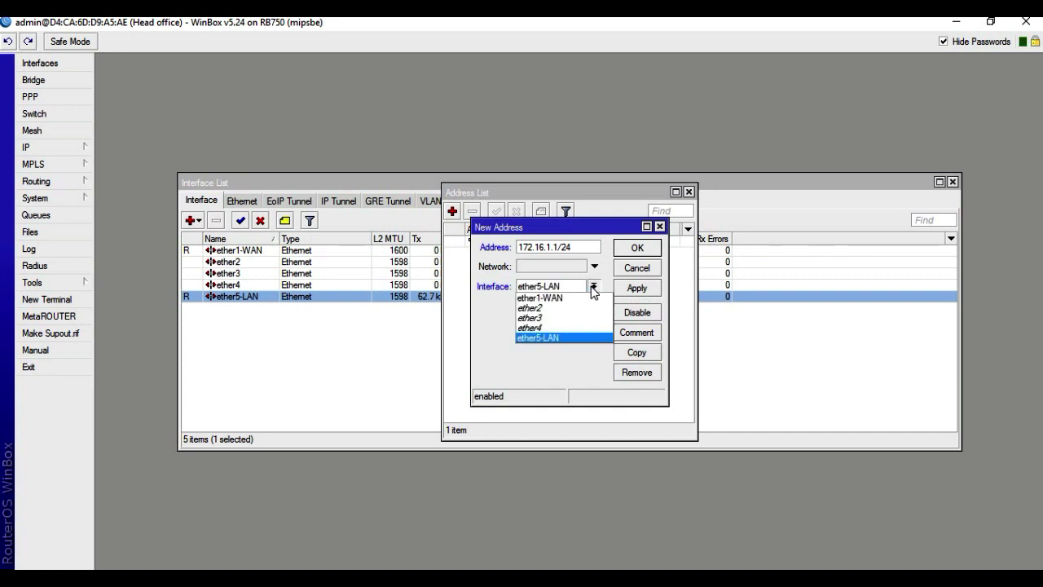
{"action": "left_click", "coordinate": [542, 338]}
{"action": "left_click", "coordinate": [637, 289]}
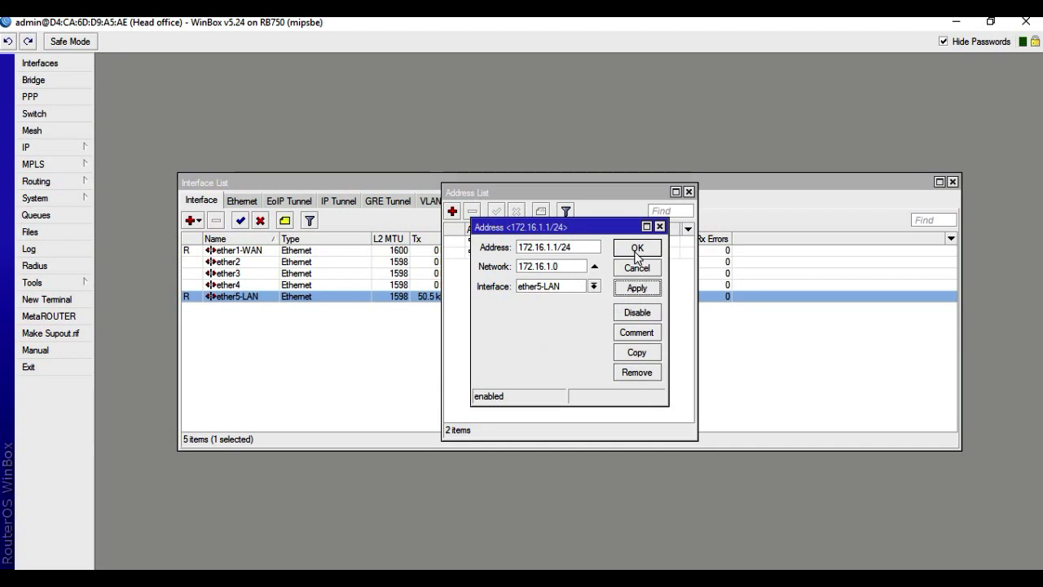
{"action": "left_click", "coordinate": [637, 248]}
{"action": "left_click", "coordinate": [25, 149]}
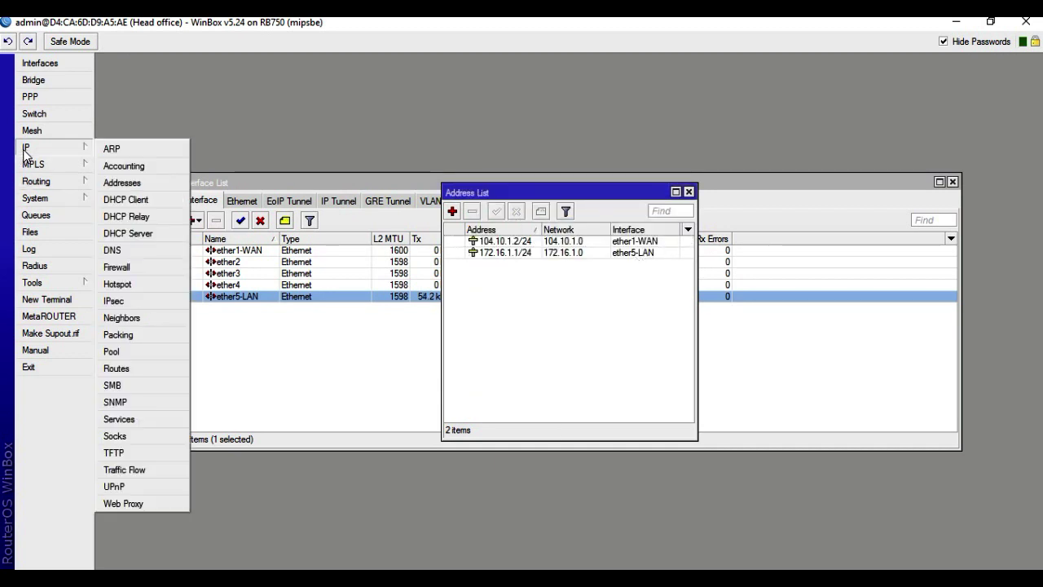
- Add a firewall NAT rule on chain srcnat with action masquerade
{"action": "left_click", "coordinate": [122, 268]}
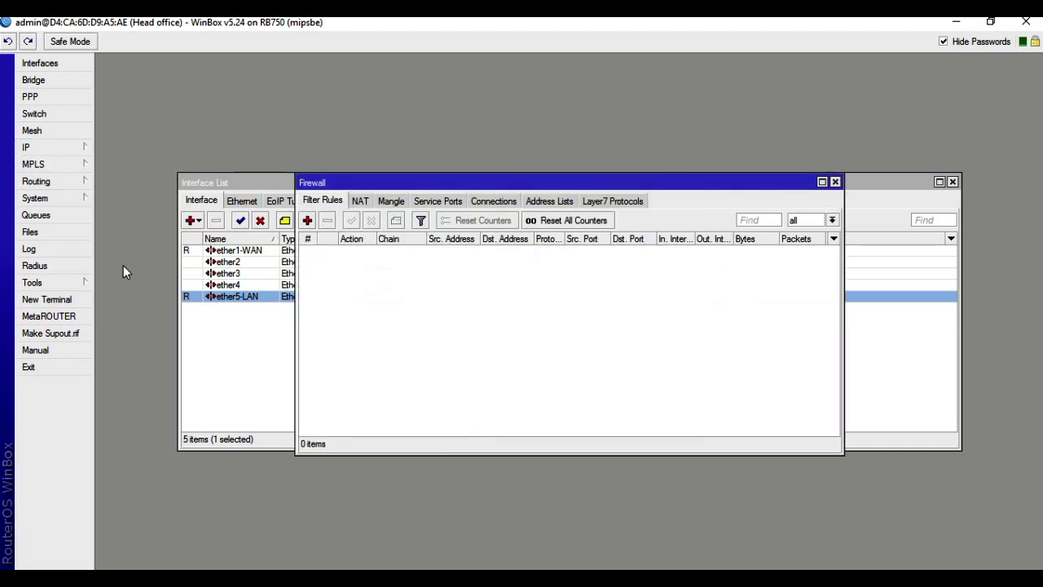
{"action": "left_click", "coordinate": [360, 202]}
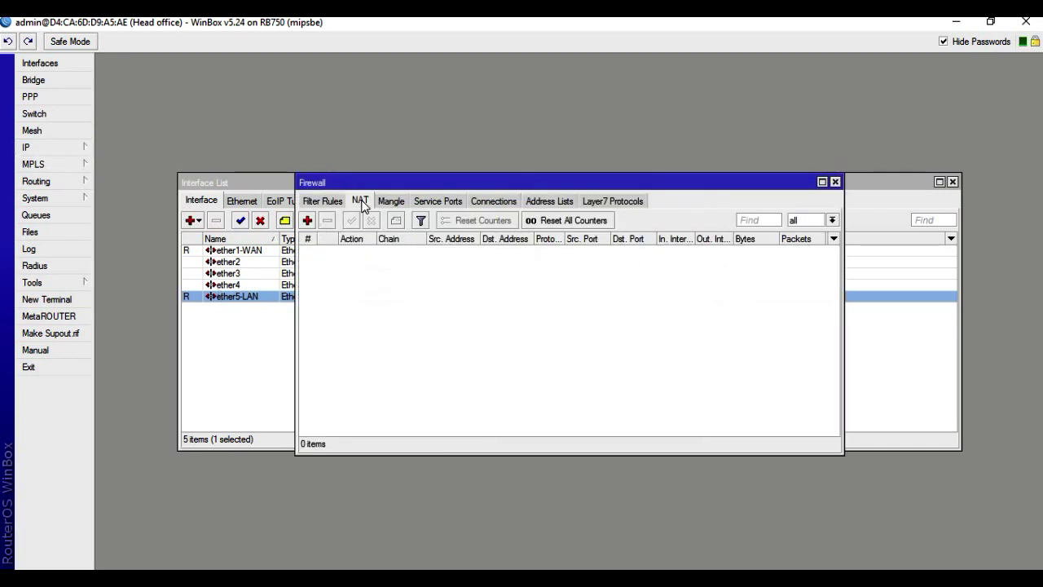
{"action": "left_click", "coordinate": [307, 221]}
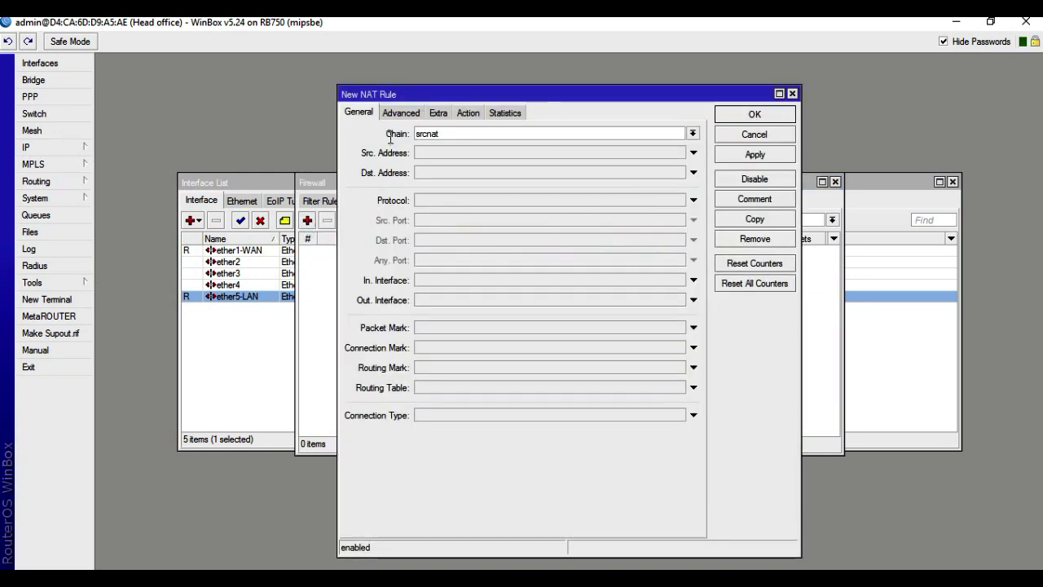
{"action": "left_click", "coordinate": [468, 113]}
{"action": "left_click", "coordinate": [470, 133]}
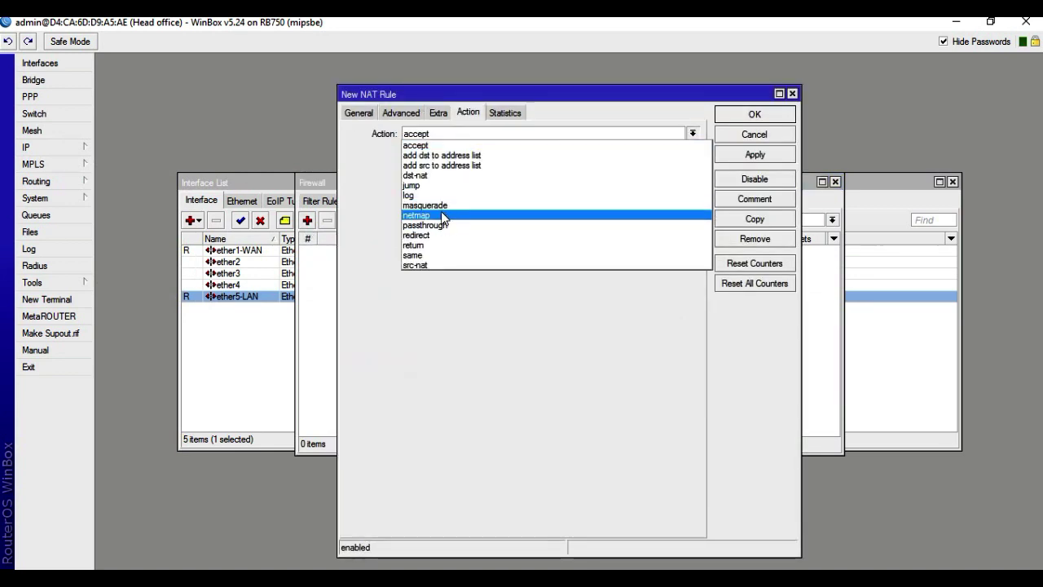
{"action": "left_click", "coordinate": [425, 205]}
{"action": "left_click", "coordinate": [751, 154]}
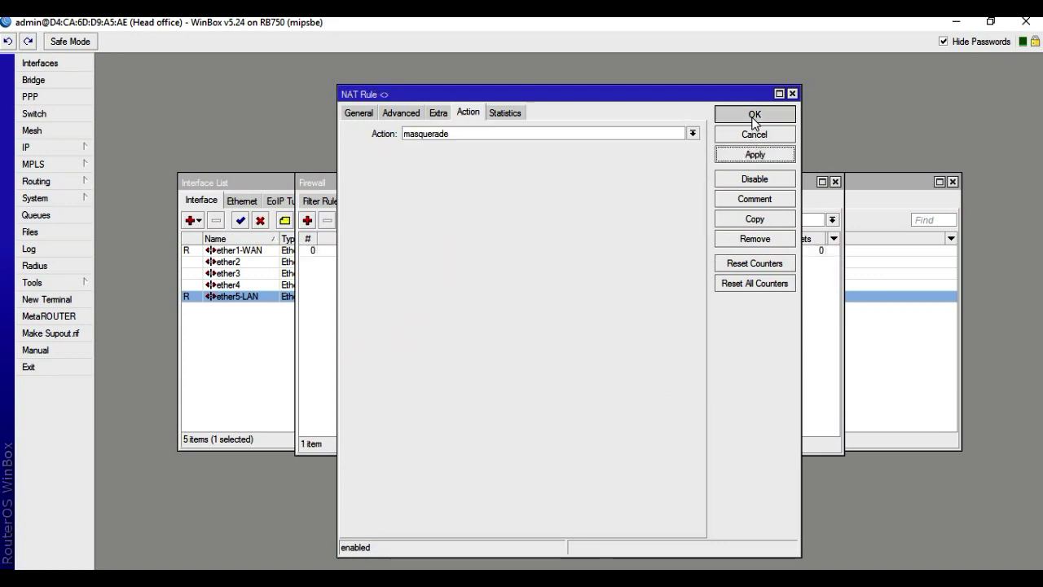
{"action": "left_click", "coordinate": [755, 116]}
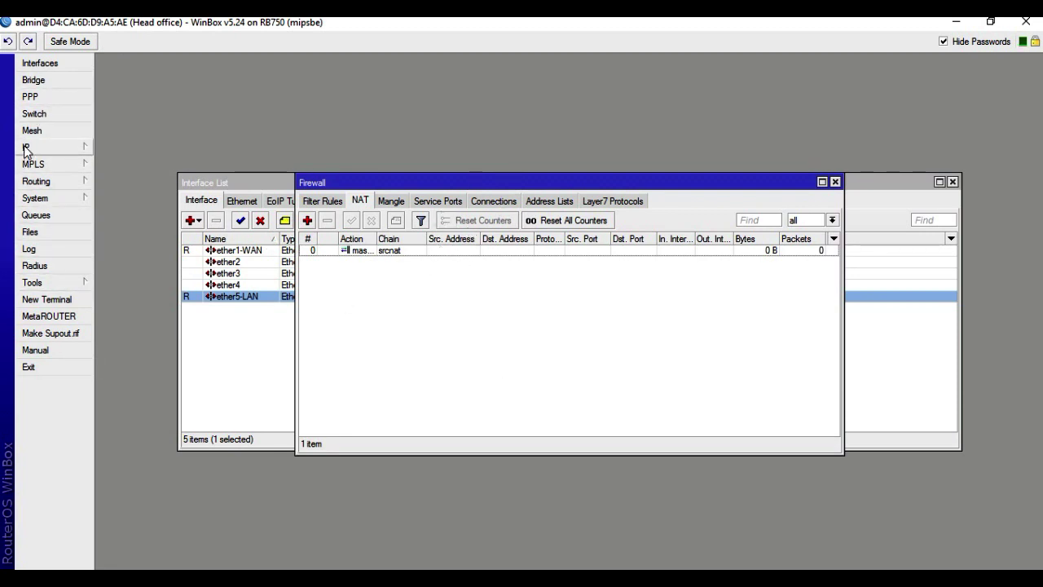
{"action": "left_click", "coordinate": [37, 65]}
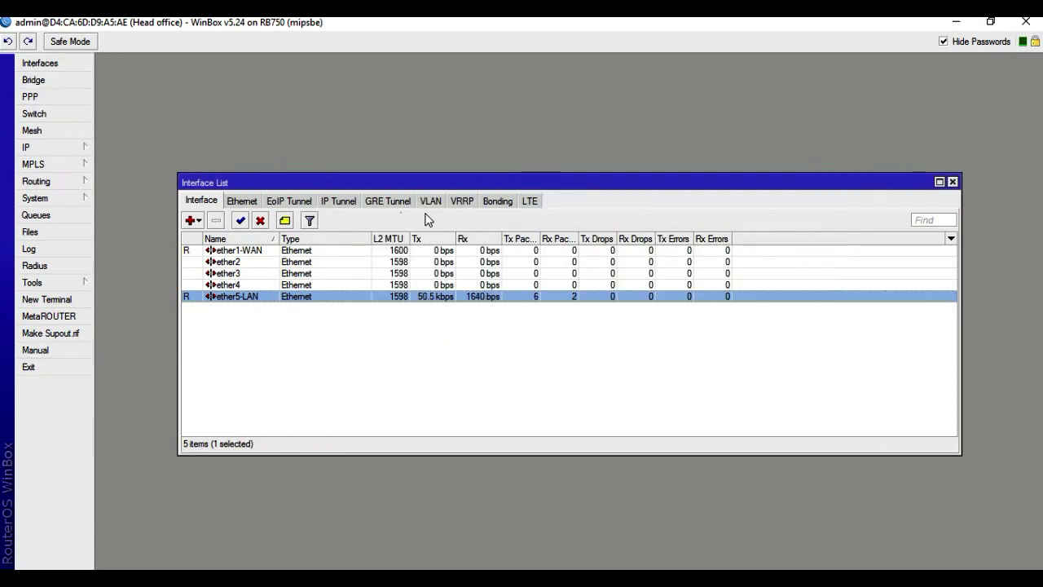
- Add a GRE tunnel interface named 'GRE Tunnel Head office to Branch office'
{"action": "left_click", "coordinate": [403, 201]}
{"action": "left_click", "coordinate": [190, 220]}
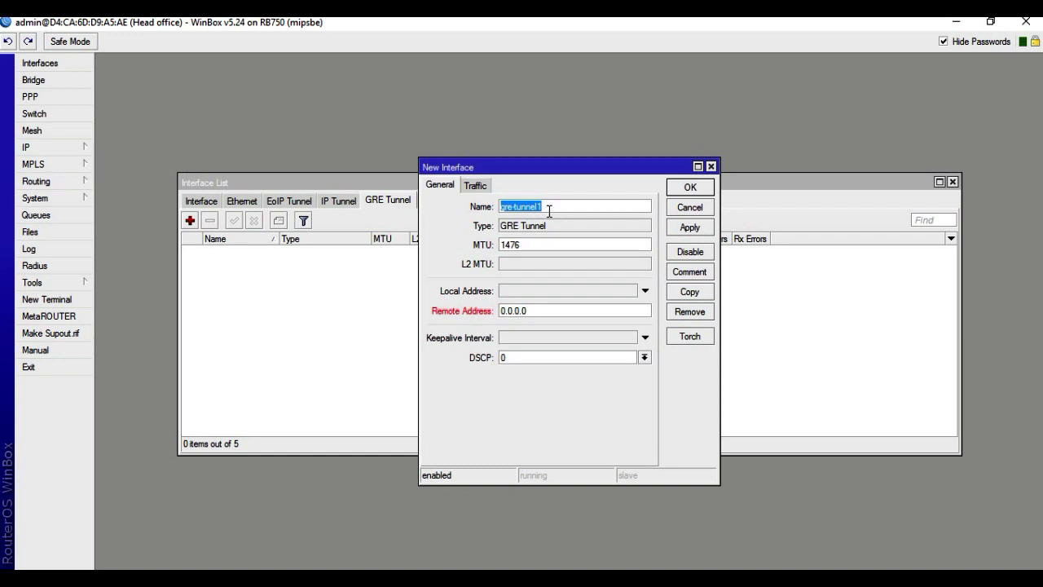
{"action": "type", "text": "GRE Tunnel H"}
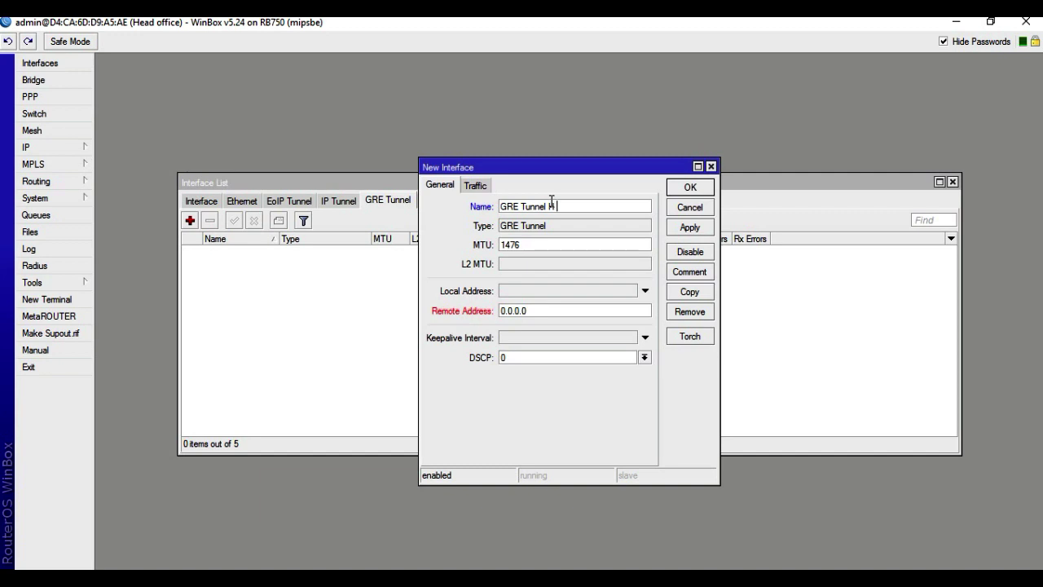
{"action": "type", "text": "t"}
{"action": "type", "text": "ad office"}
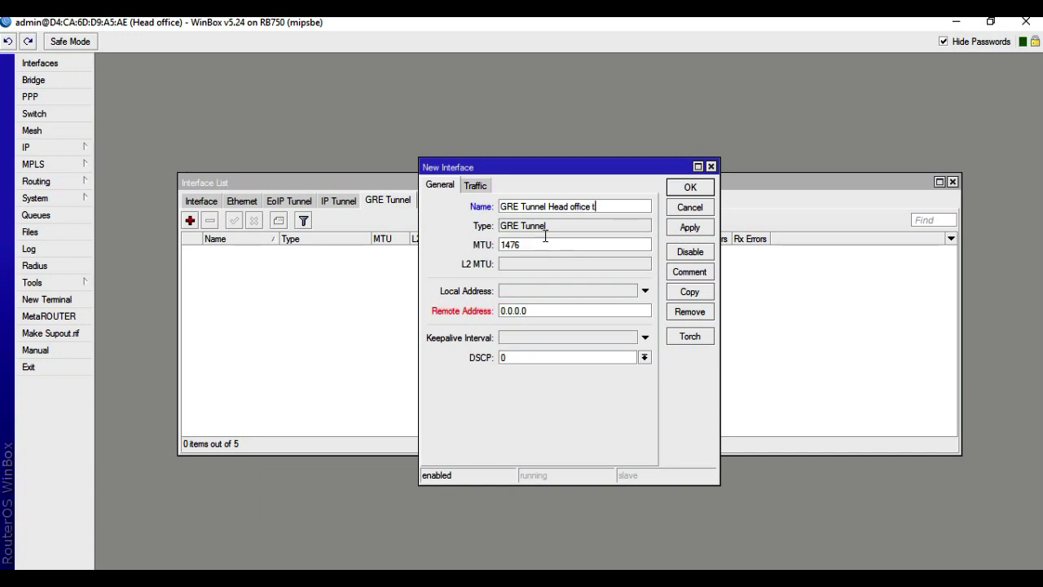
{"action": "type", "text": " to"}
{"action": "left_click", "coordinate": [545, 243]}
{"action": "type", "text": "B"}
{"action": "key", "text": "BackSpace"}
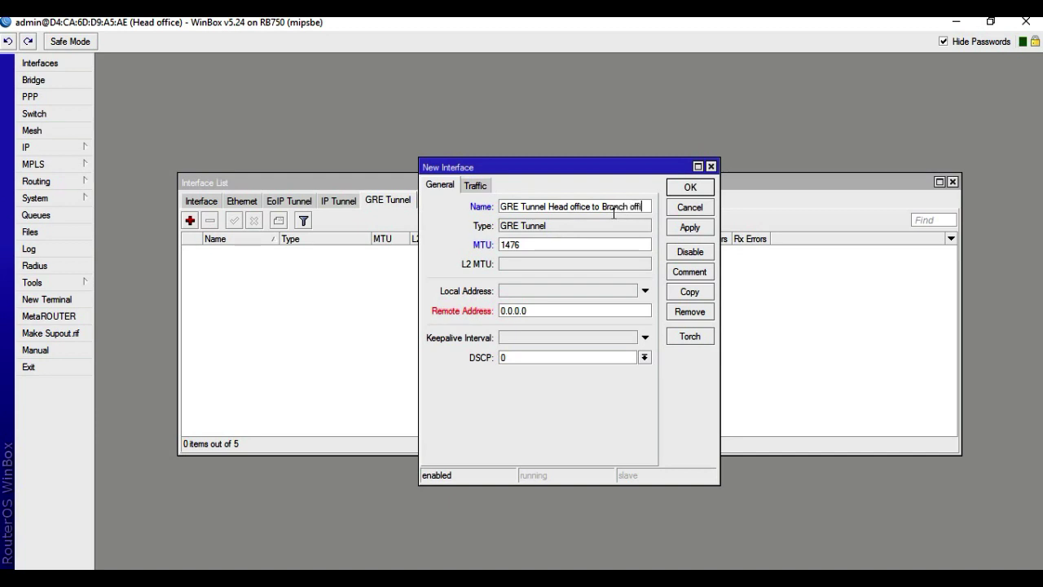
{"action": "type", "text": "ce"}
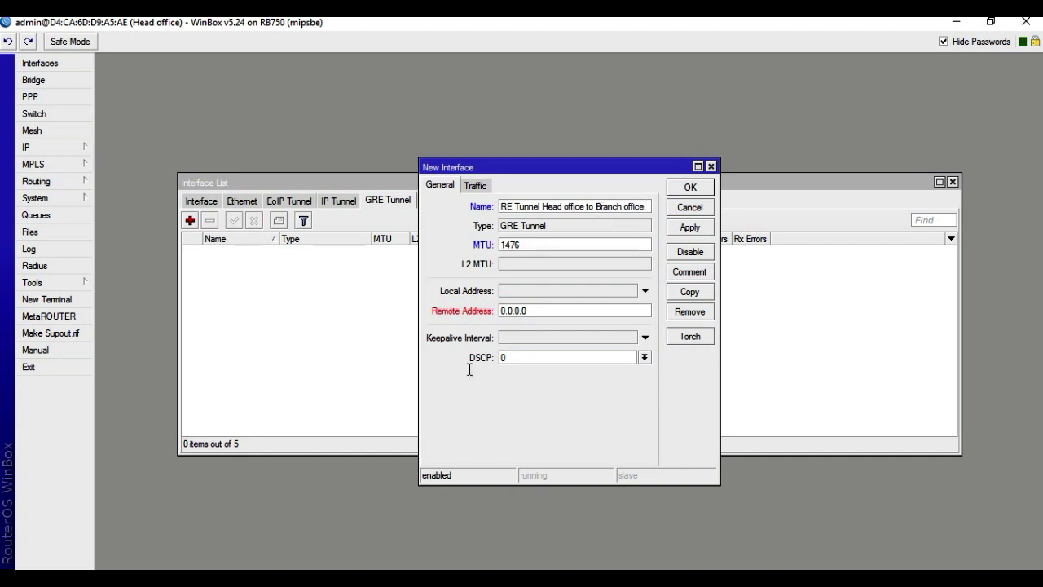
{"action": "left_click", "coordinate": [518, 295]}
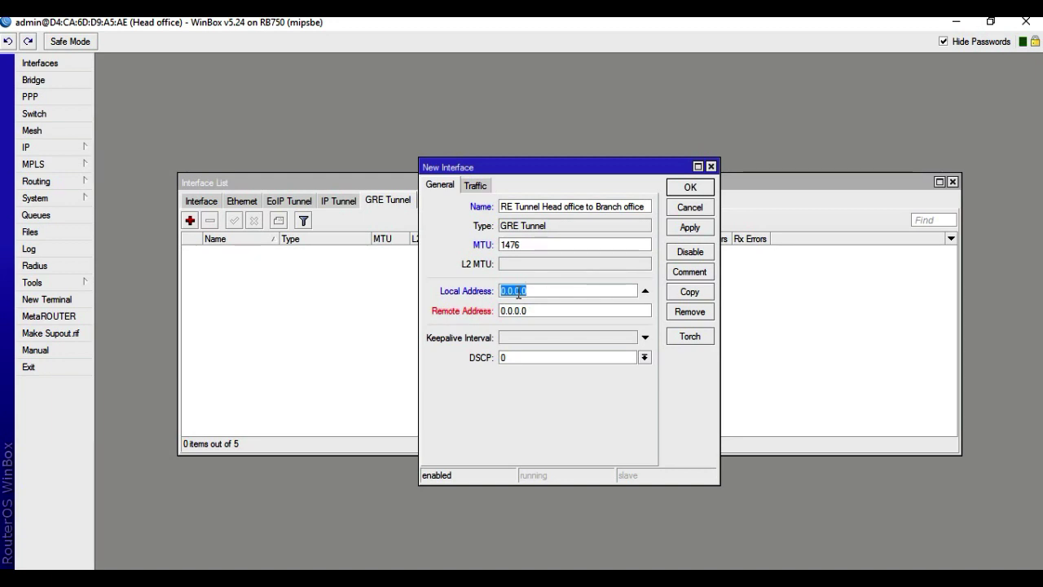
- Set the GRE tunnel's local address to 104.10.1.2 and clear the remote address
{"action": "key", "text": "alt+Tab"}
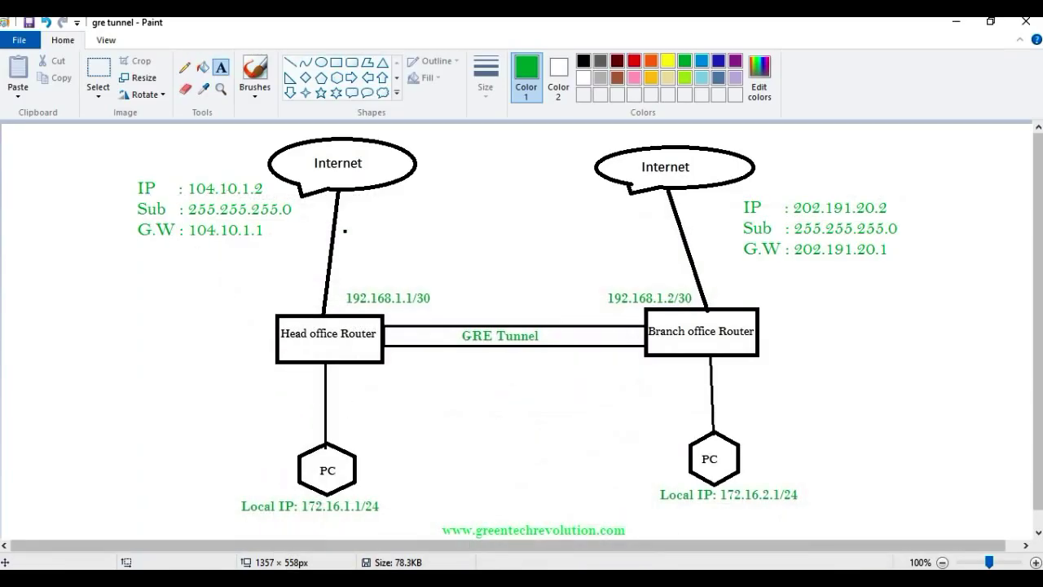
{"action": "key", "text": "alt+Tab"}
{"action": "double_click", "coordinate": [531, 291]}
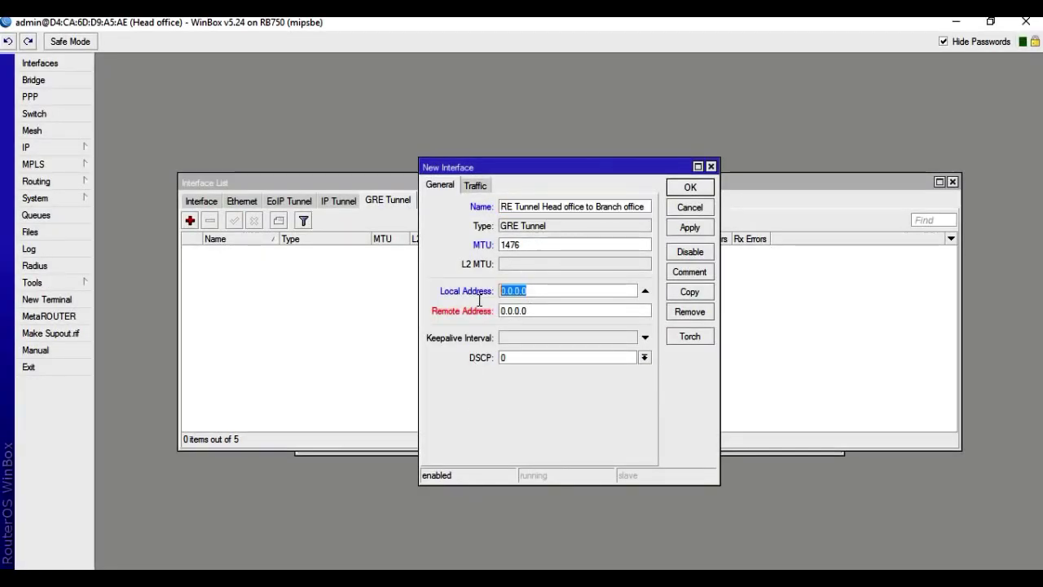
{"action": "type", "text": "104."}
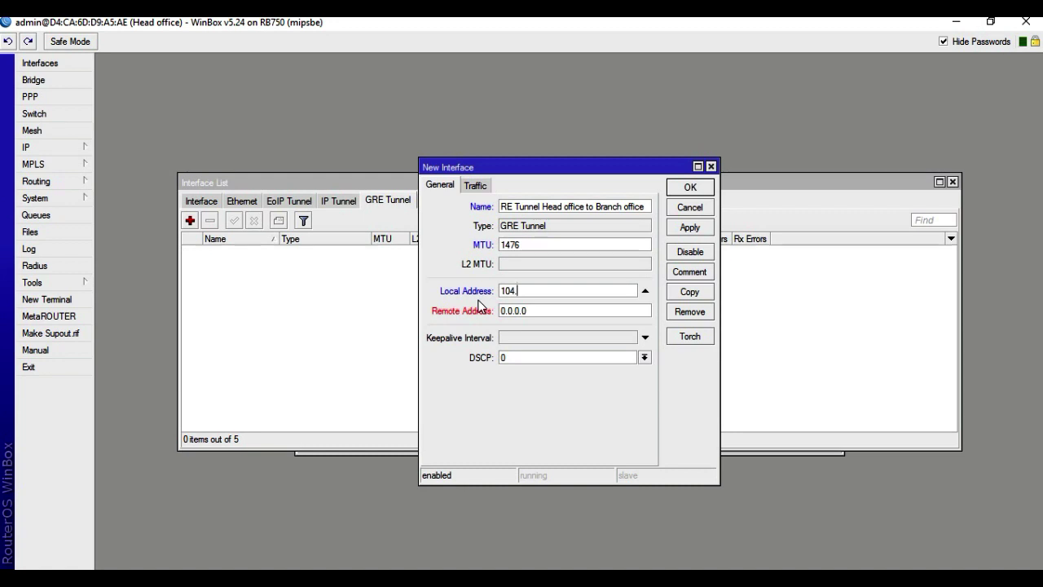
{"action": "type", "text": "10"}
{"action": "type", "text": ".1.1.2"}
{"action": "key", "text": "Tab"}
{"action": "key", "text": "BackSpace"}
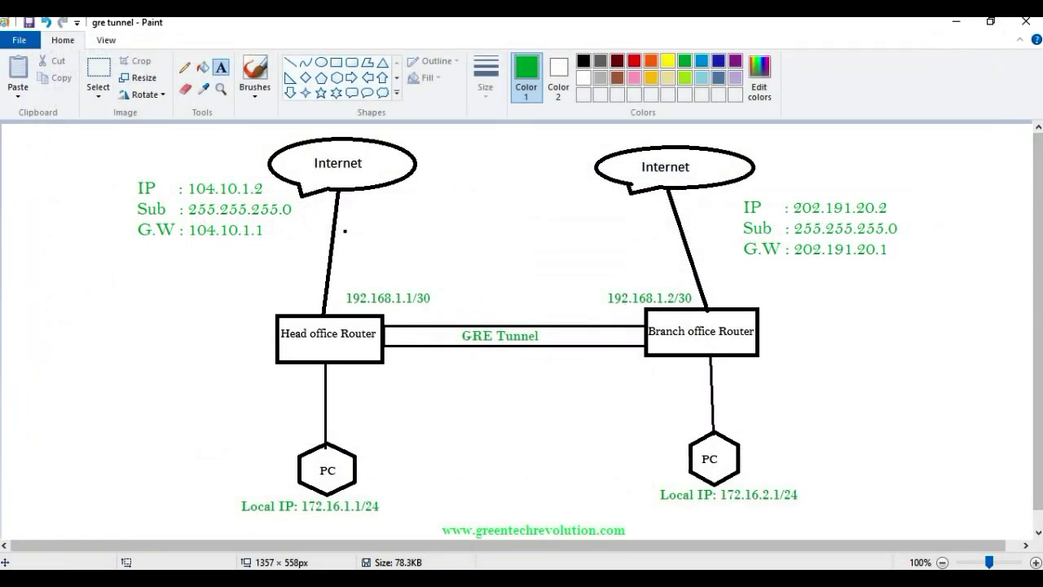
- Set the tunnel's remote address to 202.191.20.2 and save the tunnel
{"action": "left_click", "coordinate": [469, 489]}
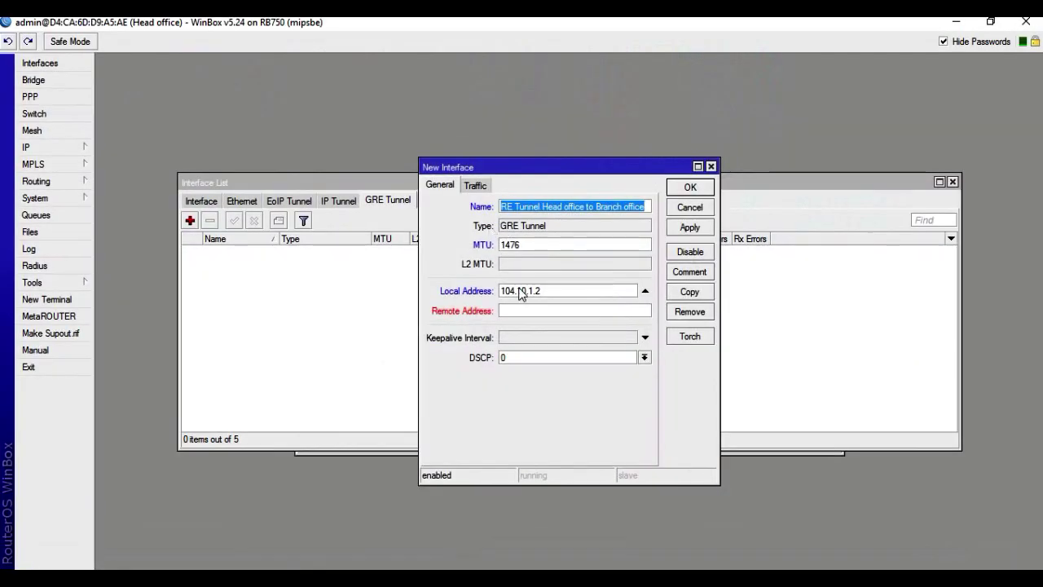
{"action": "left_click", "coordinate": [518, 314]}
{"action": "type", "text": "20"}
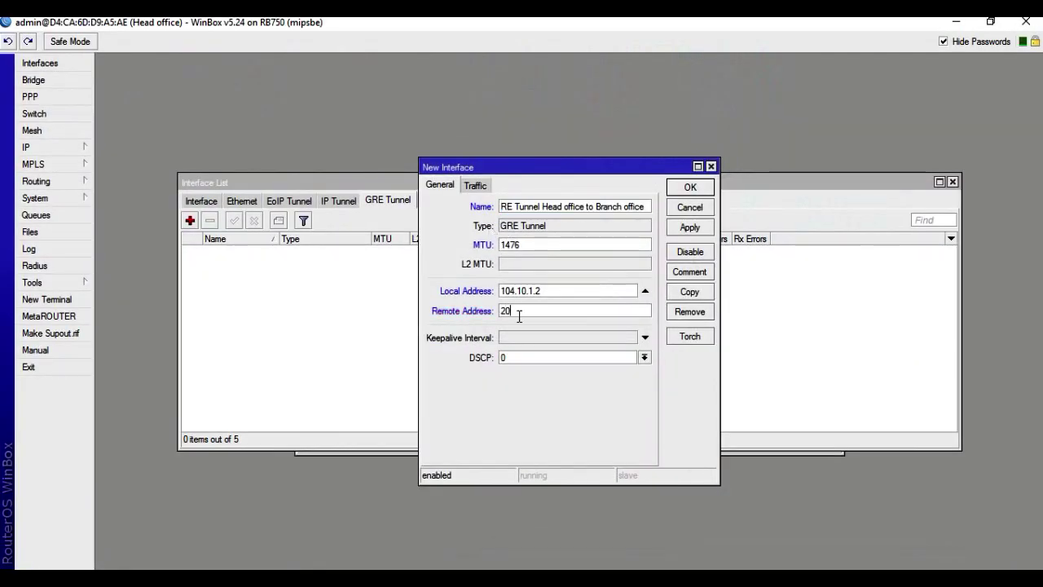
{"action": "type", "text": "2.191.20.2"}
{"action": "left_click", "coordinate": [689, 226]}
{"action": "left_click", "coordinate": [690, 186]}
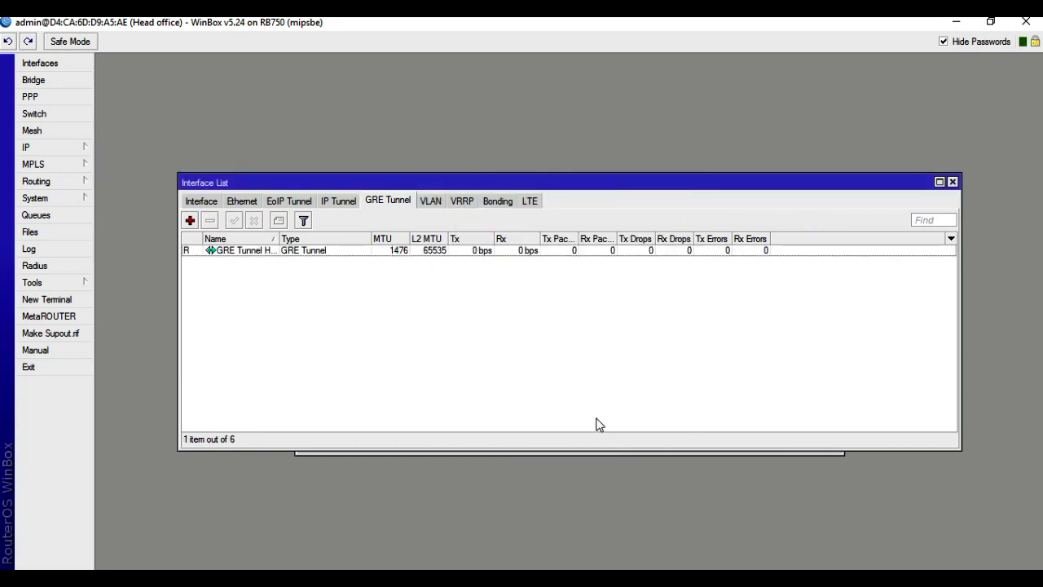
- Add address 192.168.1.1/30 on the head-office GRE tunnel interface and save it
{"action": "key", "text": "alt+Tab"}
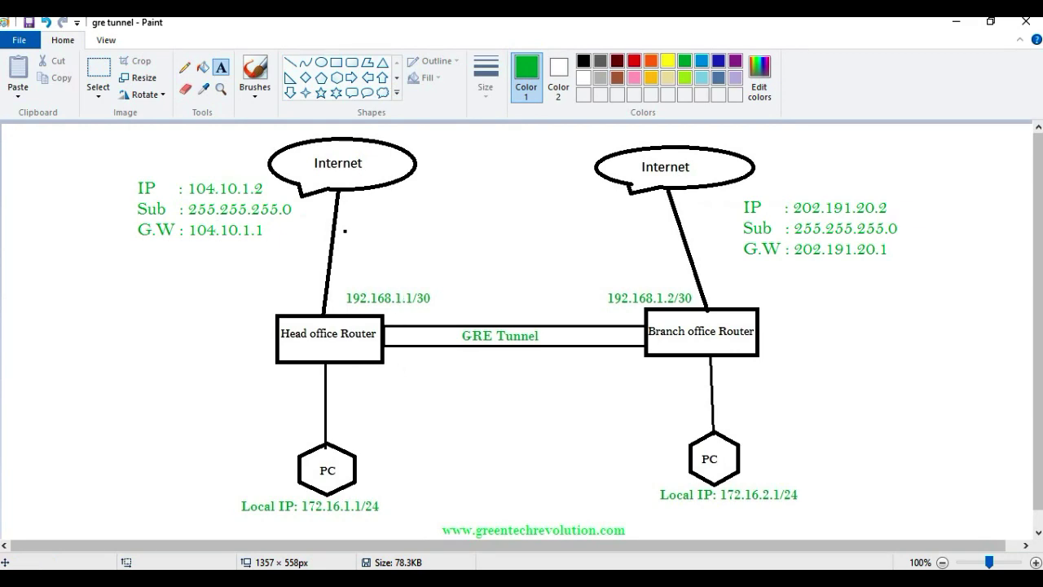
{"action": "key", "text": "alt+Tab"}
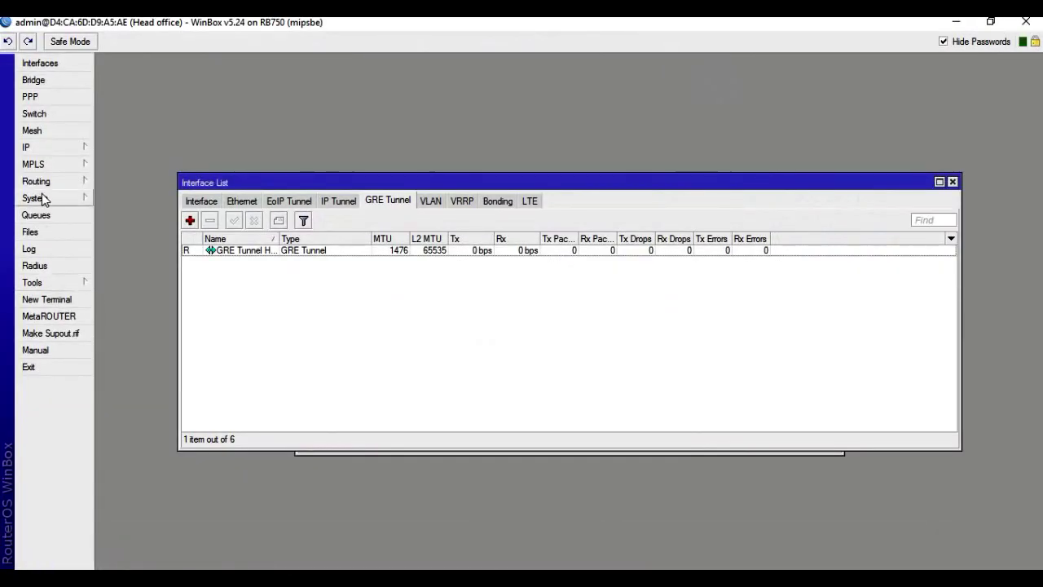
{"action": "left_click", "coordinate": [24, 150]}
{"action": "left_click", "coordinate": [124, 182]}
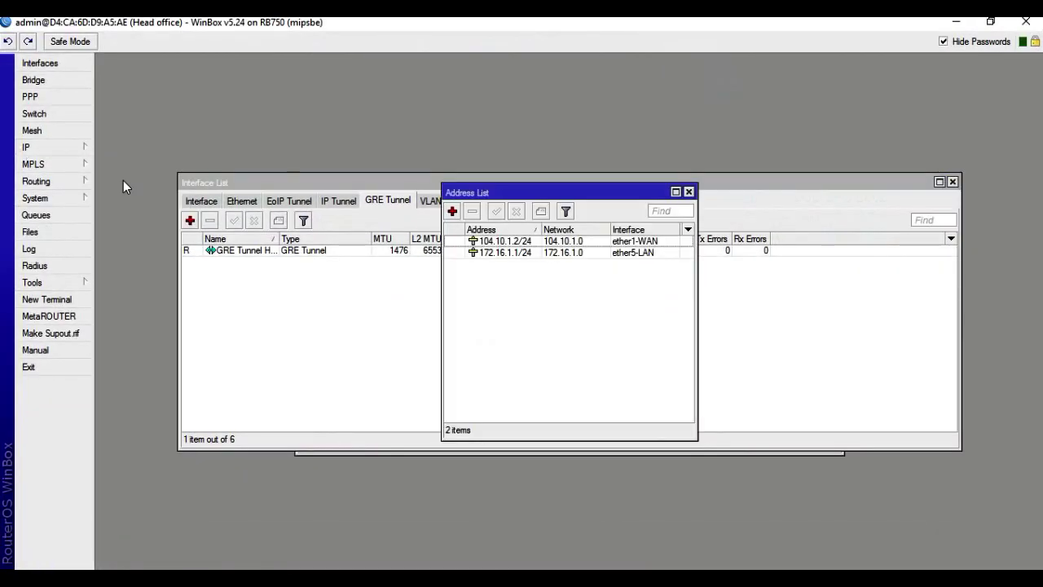
{"action": "left_click", "coordinate": [455, 212]}
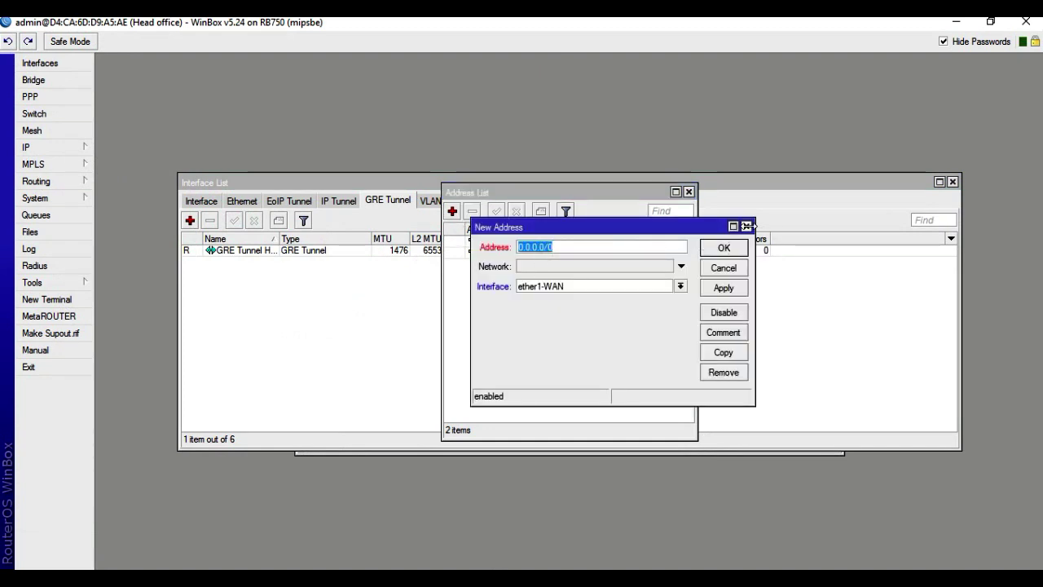
{"action": "type", "text": "1"}
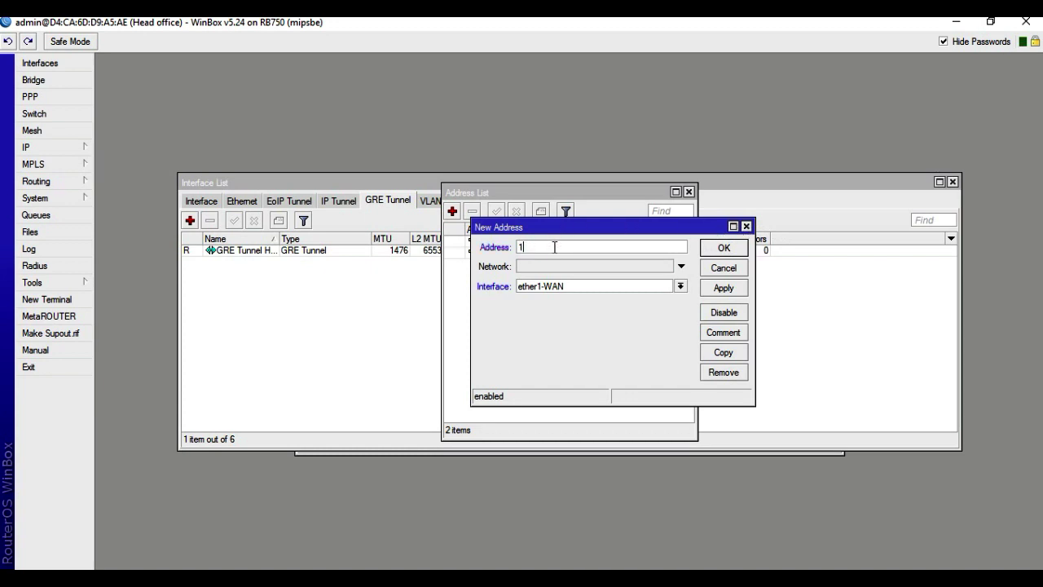
{"action": "type", "text": "92.168.1.1/30"}
{"action": "left_click", "coordinate": [681, 286]}
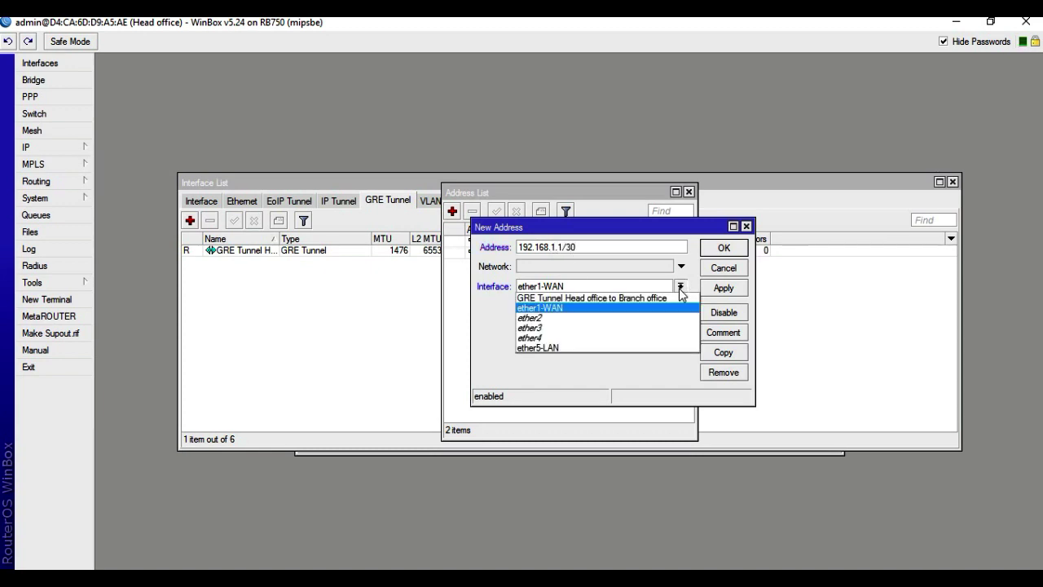
{"action": "left_click", "coordinate": [547, 299]}
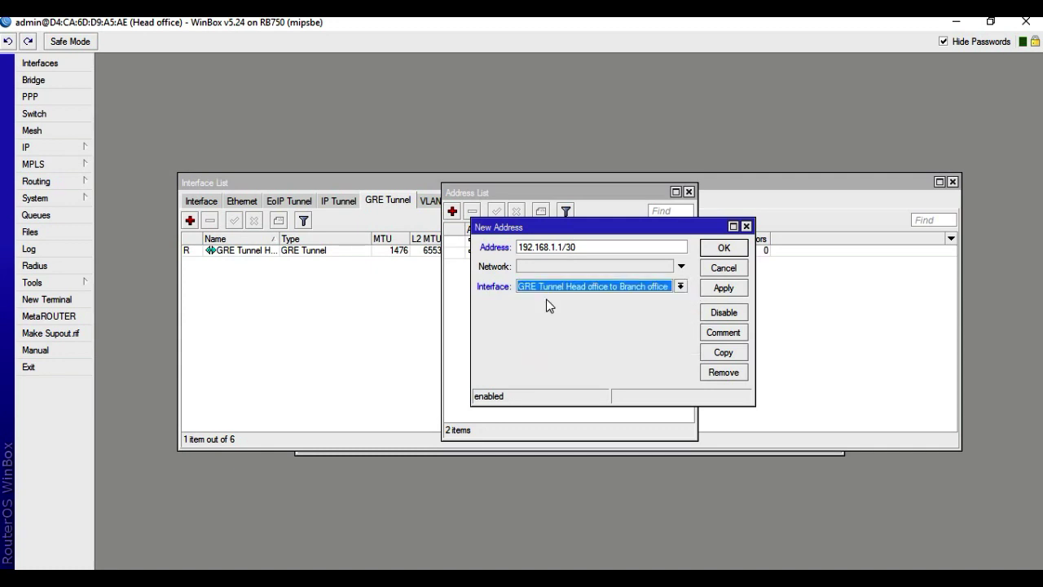
{"action": "left_click", "coordinate": [714, 290]}
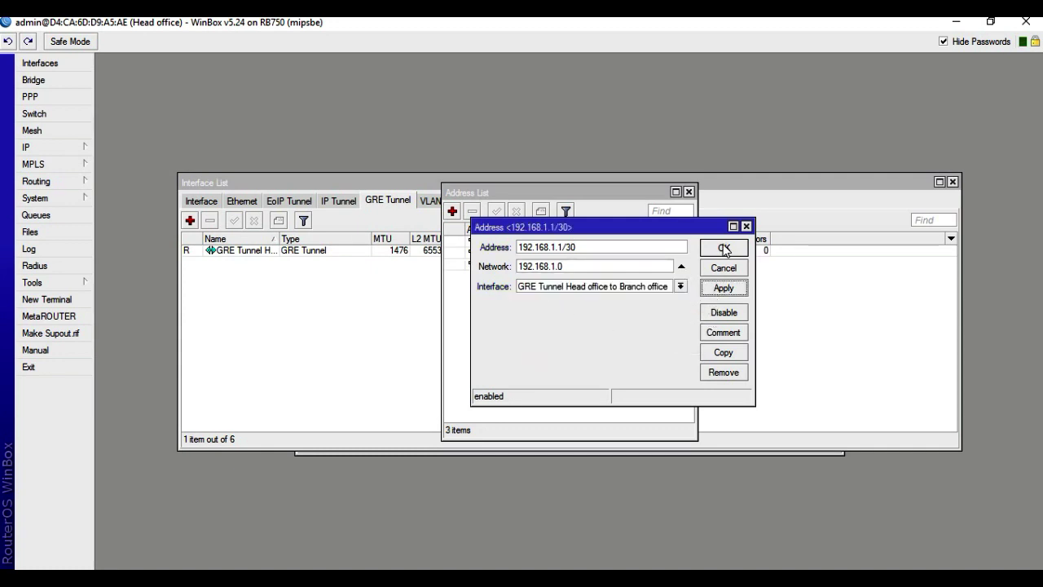
{"action": "left_click", "coordinate": [724, 248]}
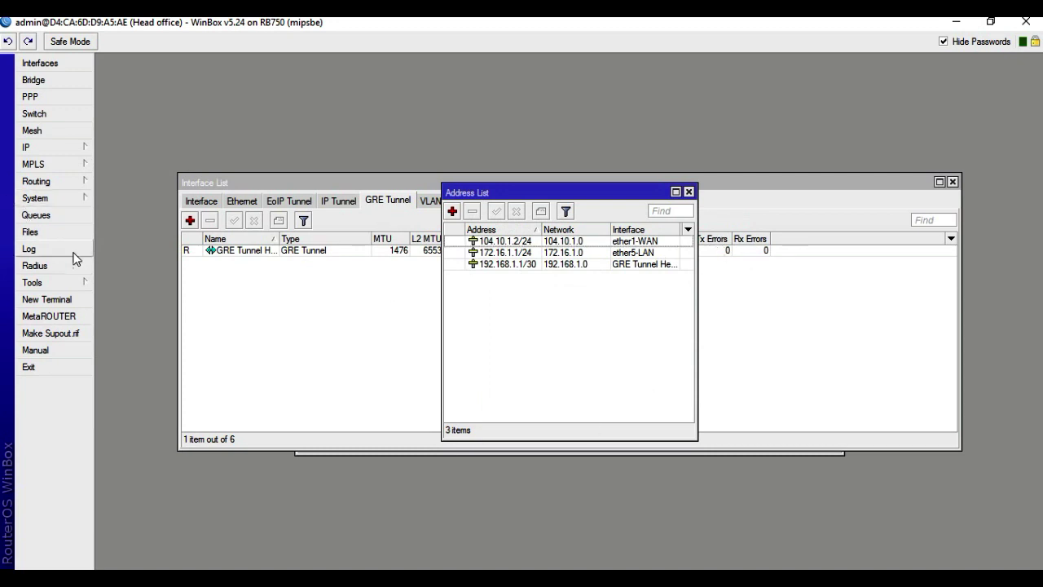
{"action": "left_click", "coordinate": [36, 148]}
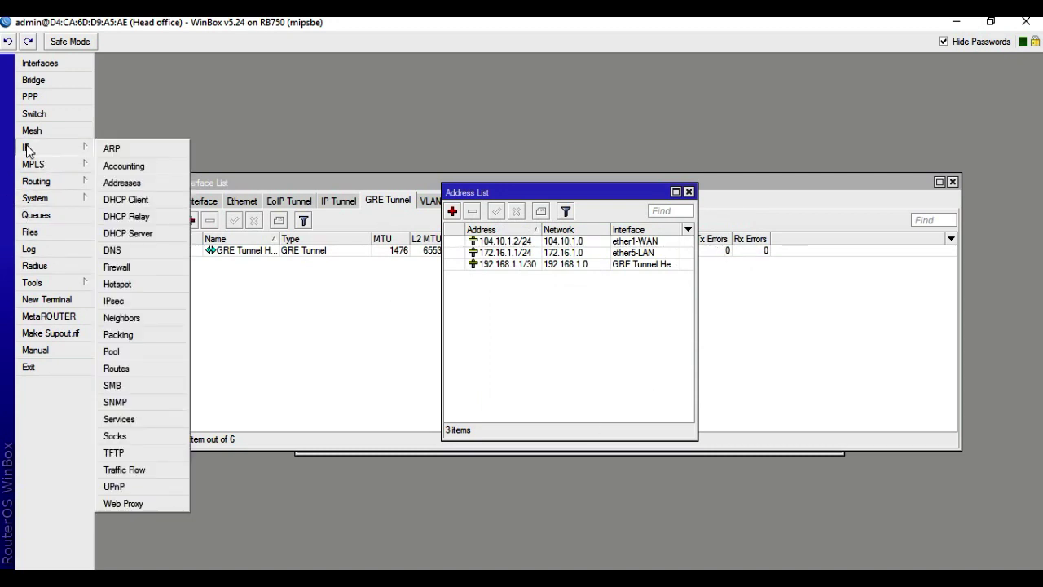
- Open a New Route form from the head-office router's IP Routes list
{"action": "left_click", "coordinate": [123, 369]}
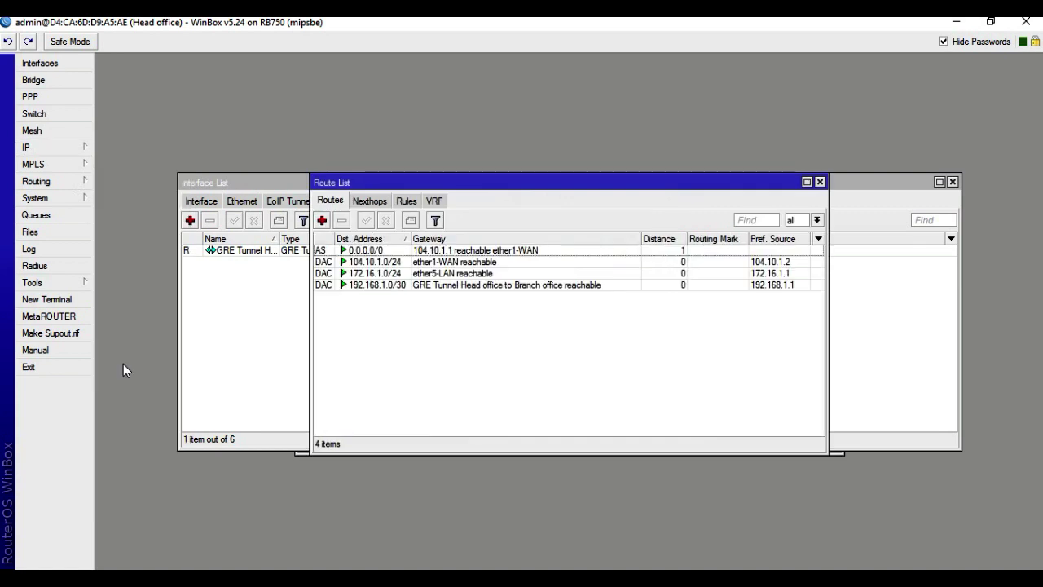
{"action": "left_click", "coordinate": [322, 221]}
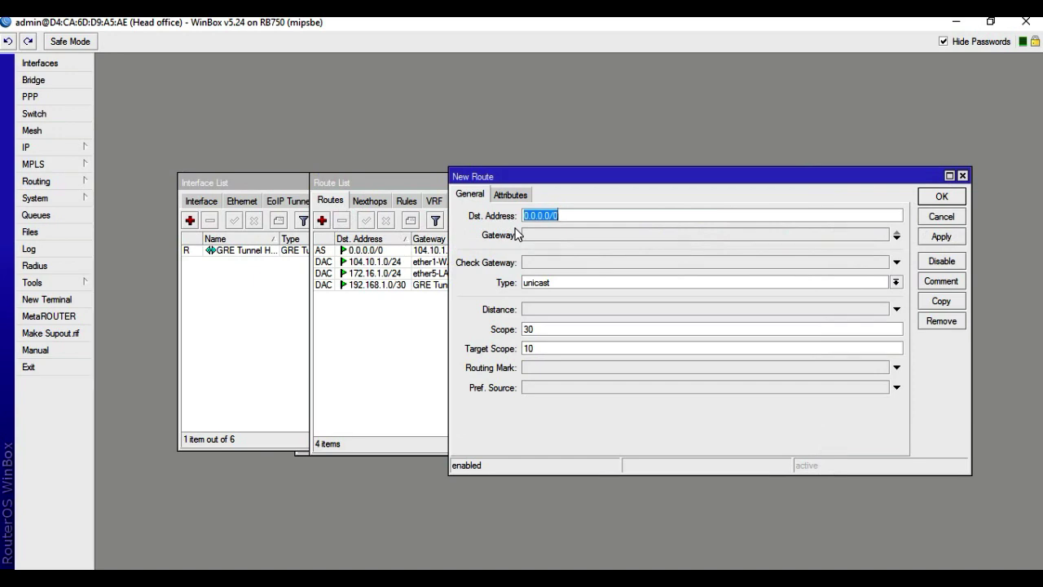
{"action": "left_click", "coordinate": [489, 580]}
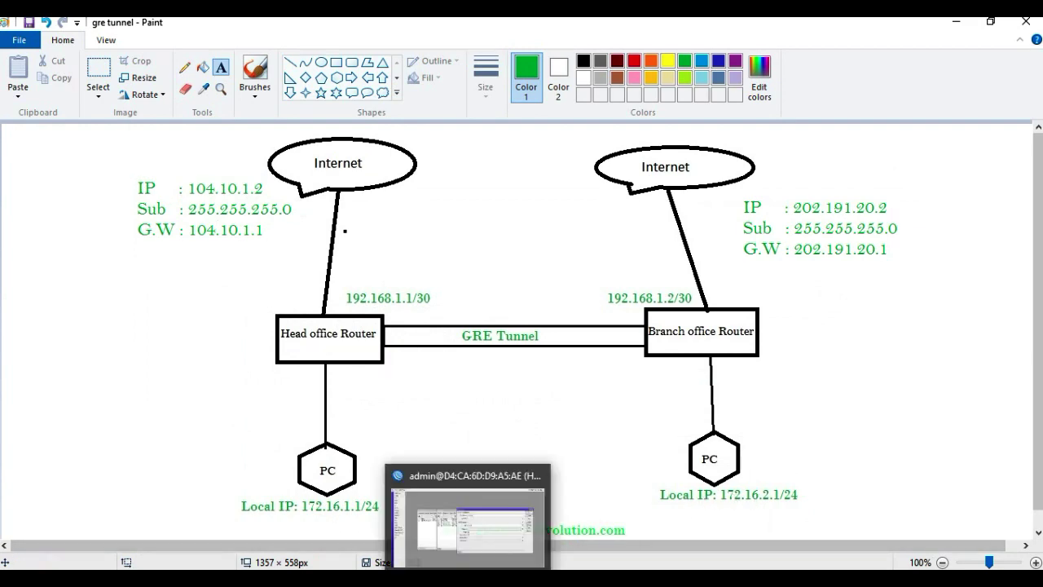
{"action": "left_click", "coordinate": [470, 509]}
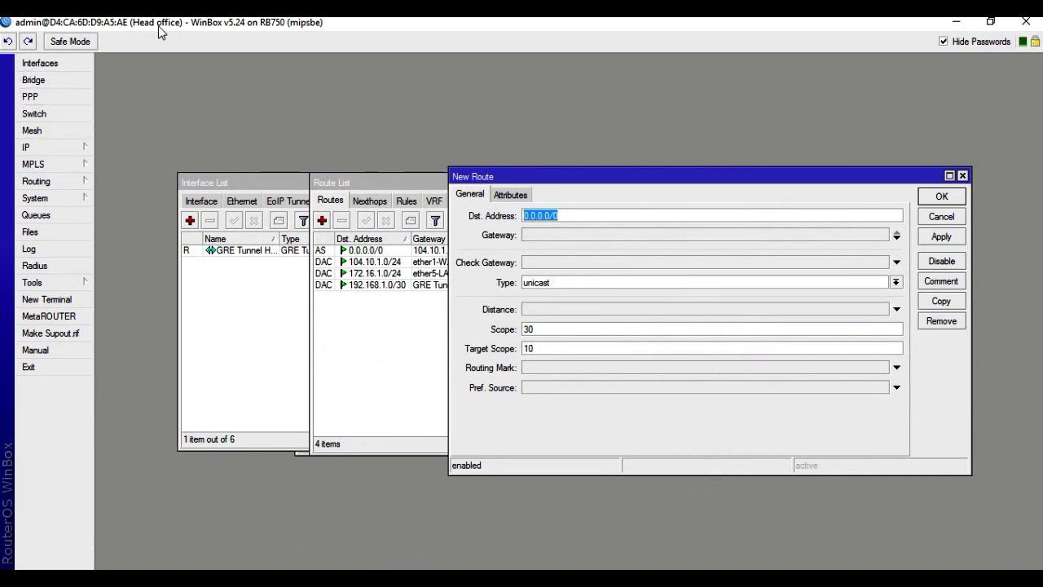
{"action": "key", "text": "alt+Tab"}
- Create a route with destination 172.16.2.0/24 and gateway 192.168.1.2, then save it
{"action": "type", "text": "172"}
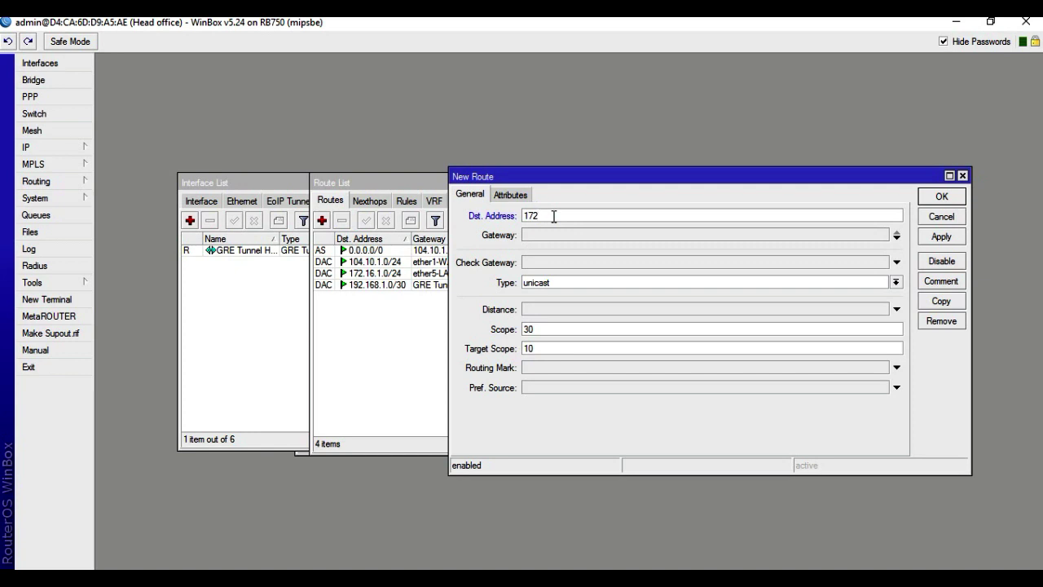
{"action": "type", "text": ".16.2.0/24"}
{"action": "left_click", "coordinate": [540, 235]}
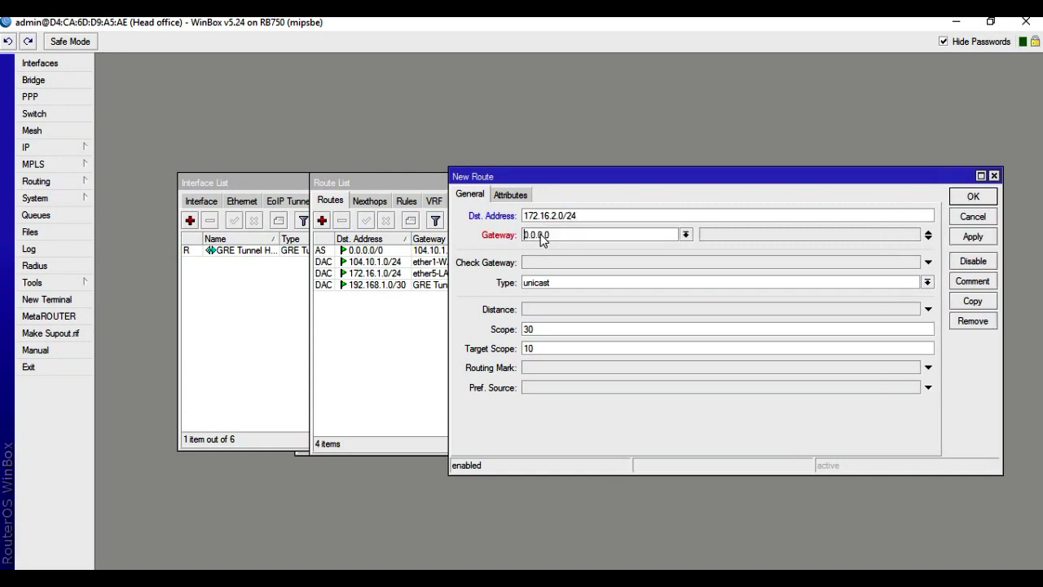
{"action": "key", "text": "Home"}
{"action": "key", "text": "alt+Tab"}
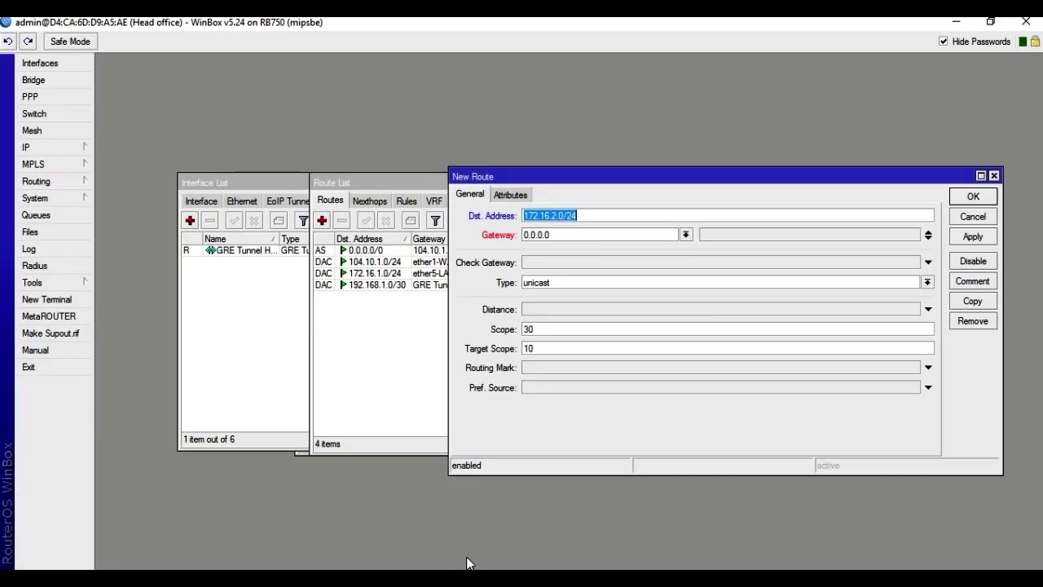
{"action": "key", "text": "alt+Tab"}
{"action": "left_click", "coordinate": [551, 235]}
{"action": "key", "text": "BackSpace"}
{"action": "key", "text": "BackSpace"}
{"action": "key", "text": "BackSpace"}
{"action": "key", "text": "BackSpace"}
{"action": "key", "text": "BackSpace"}
{"action": "key", "text": "BackSpace"}
{"action": "key", "text": "BackSpace"}
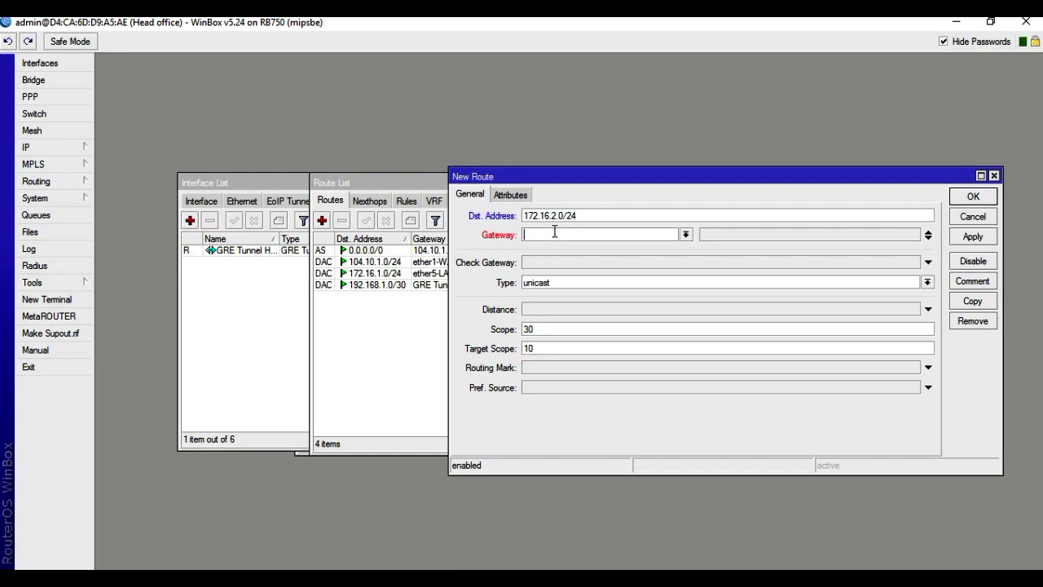
{"action": "type", "text": "192.168.1.2"}
{"action": "left_click", "coordinate": [961, 237]}
{"action": "left_click", "coordinate": [959, 199]}
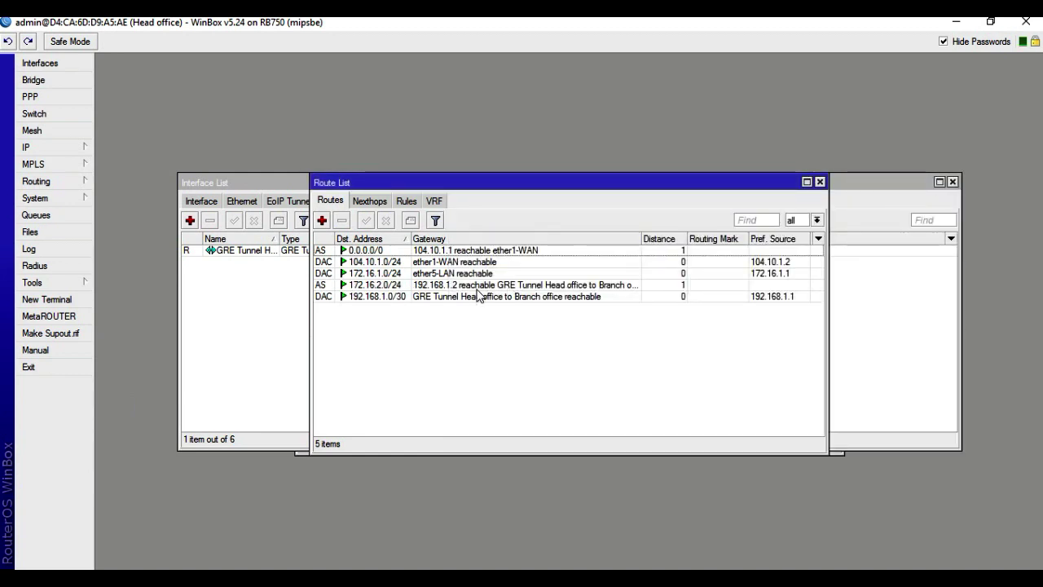
- Select the new 172.16.2.0/24 route to verify it before switching to the branch router
{"action": "left_click", "coordinate": [604, 287]}
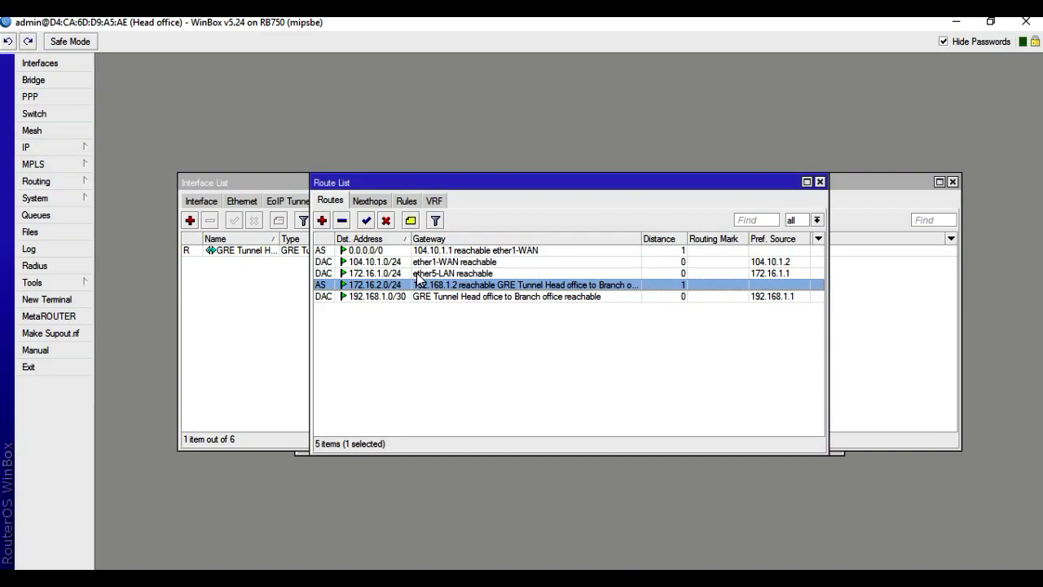
{"action": "key", "text": "alt+Tab"}
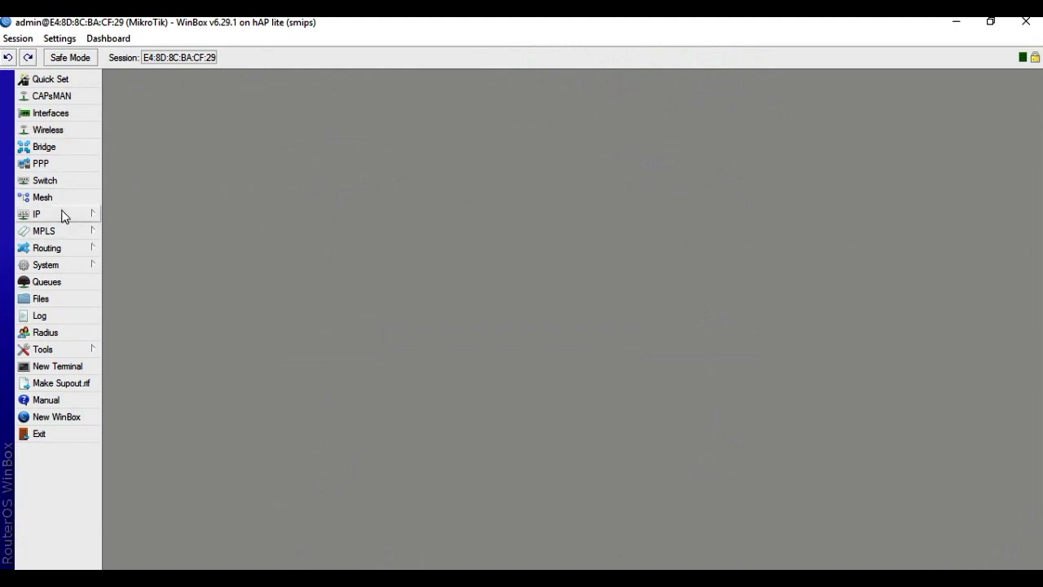
- Set the System Identity name to 'Branch Office'
{"action": "left_click", "coordinate": [54, 264]}
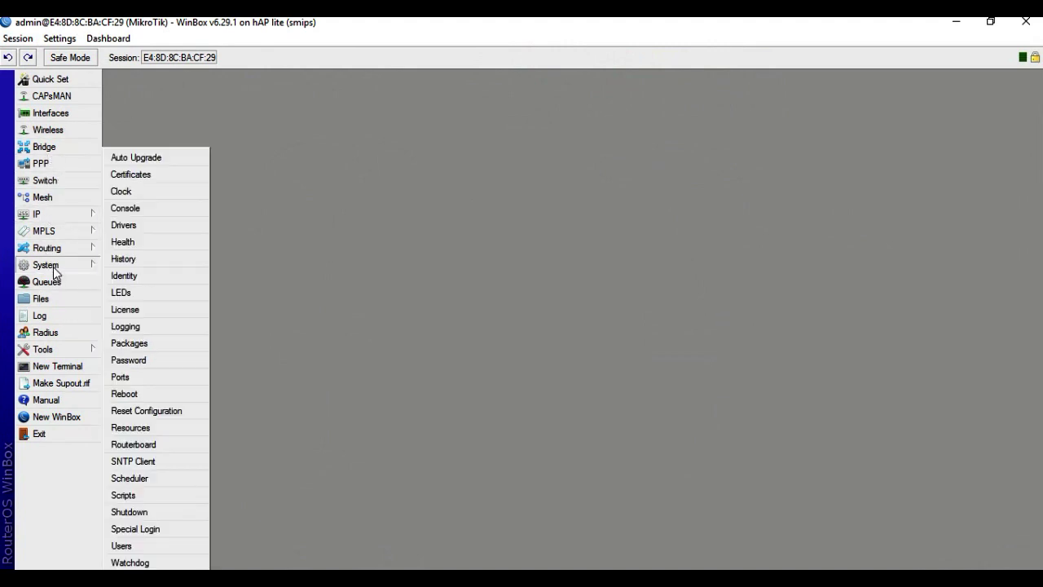
{"action": "left_click", "coordinate": [144, 277]}
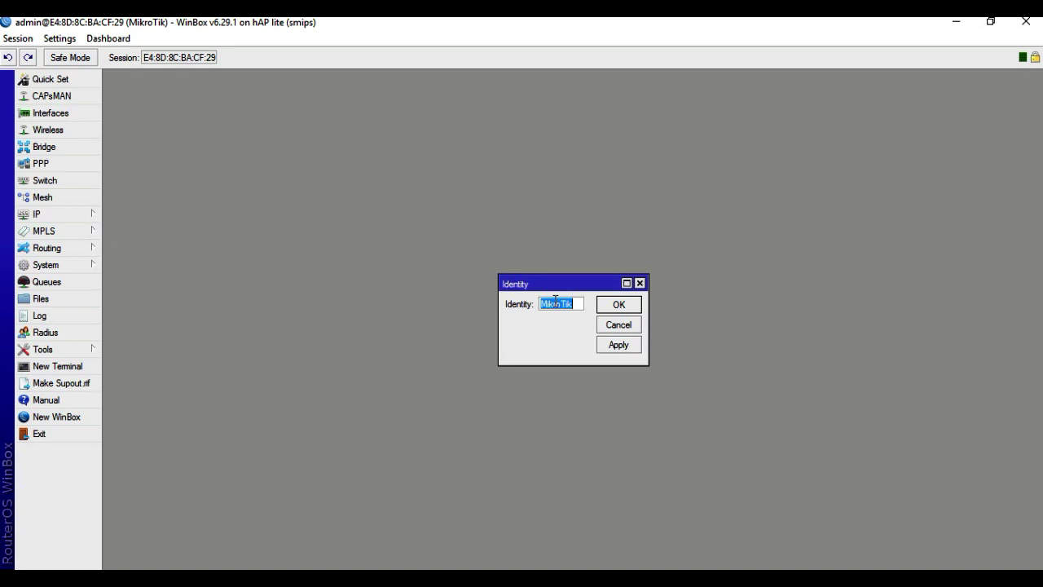
{"action": "type", "text": "Bra"}
{"action": "type", "text": "nch "}
{"action": "type", "text": "O"}
{"action": "type", "text": "ffice"}
{"action": "left_click", "coordinate": [630, 308]}
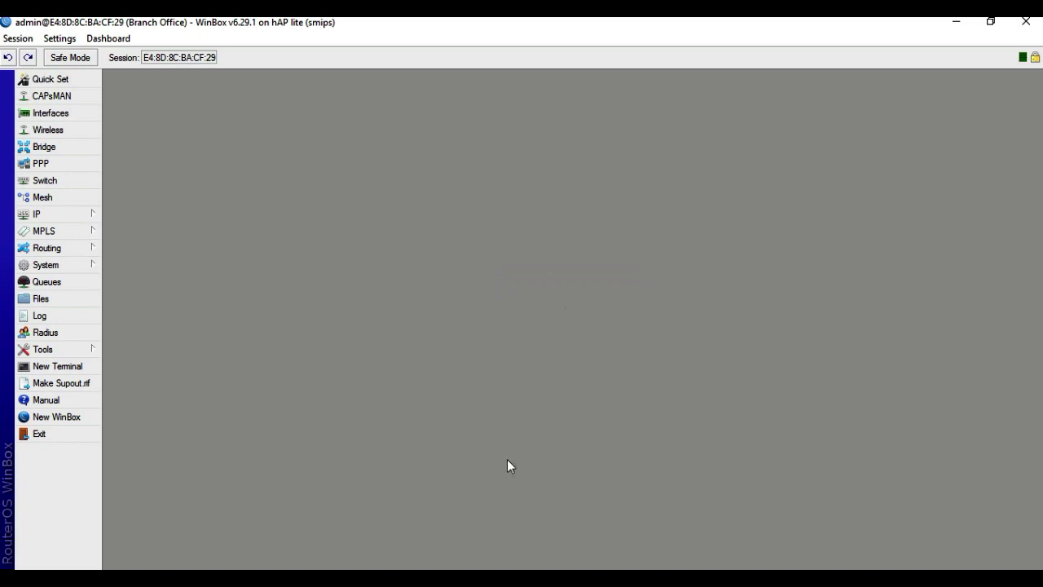
- Add IP address 202.191.20.2/24 on interface ether1 and save it
{"action": "left_click", "coordinate": [468, 521]}
{"action": "left_click", "coordinate": [82, 215]}
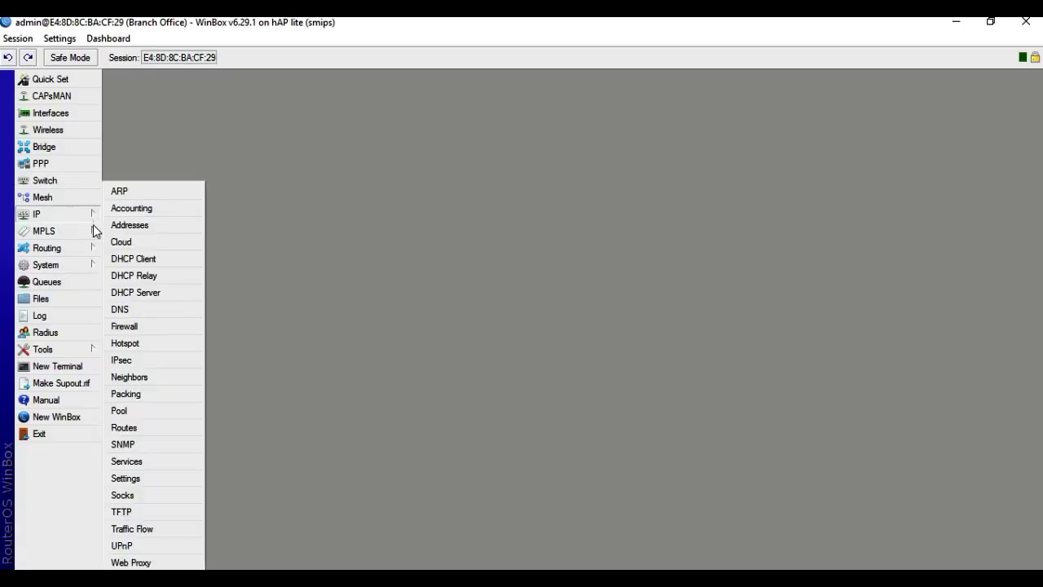
{"action": "left_click", "coordinate": [151, 230]}
{"action": "left_click", "coordinate": [320, 212]}
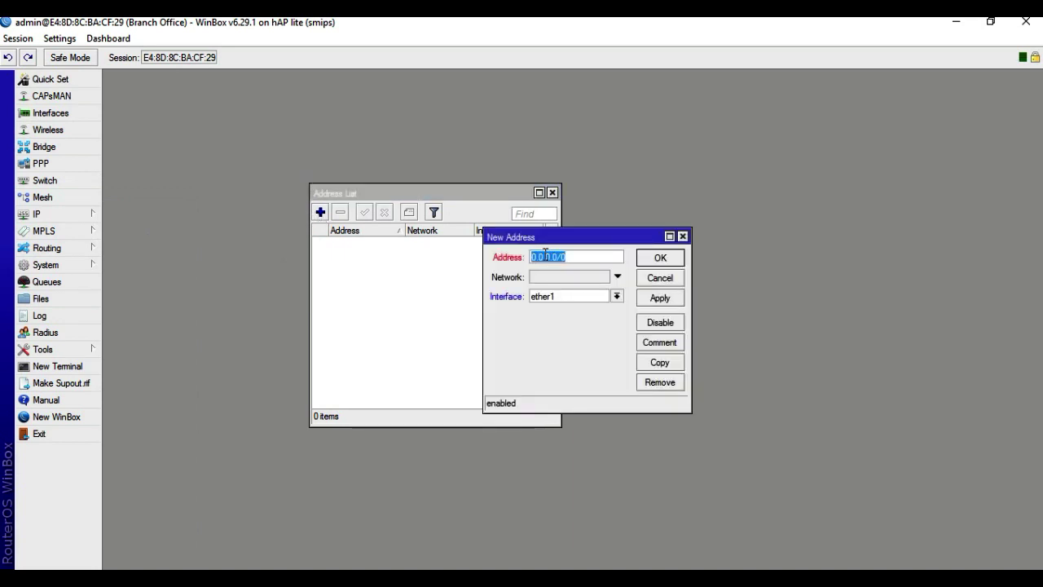
{"action": "type", "text": "20"}
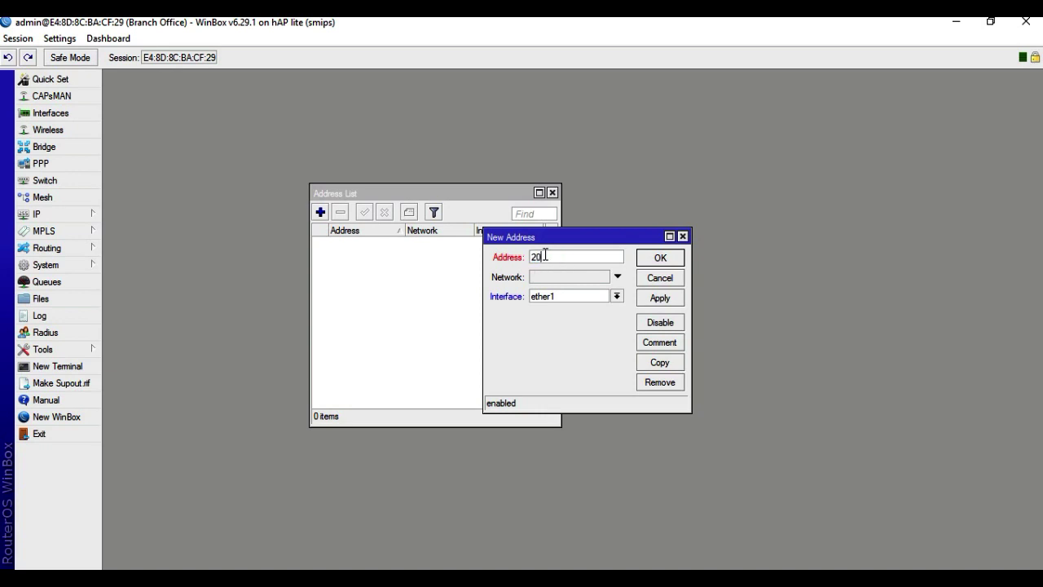
{"action": "type", "text": "2.191.20.2/24"}
{"action": "left_click", "coordinate": [617, 297]}
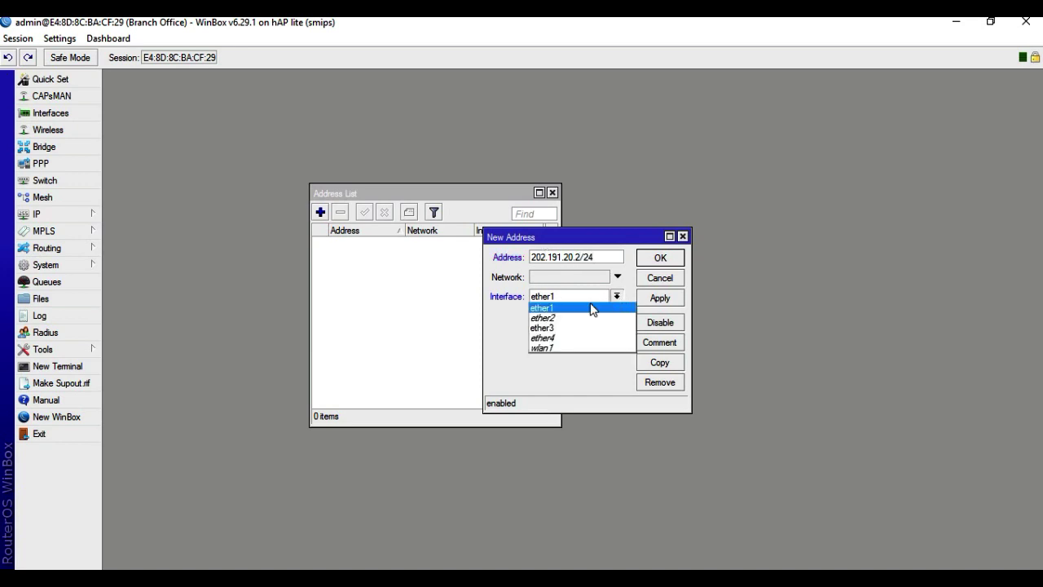
{"action": "left_click", "coordinate": [590, 308]}
{"action": "left_click", "coordinate": [659, 298]}
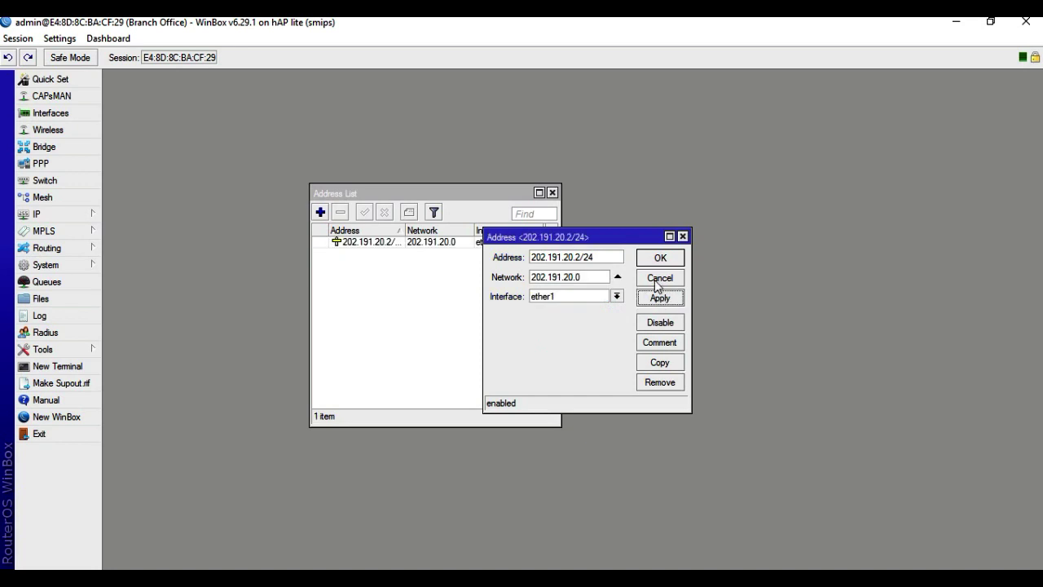
{"action": "left_click", "coordinate": [655, 262]}
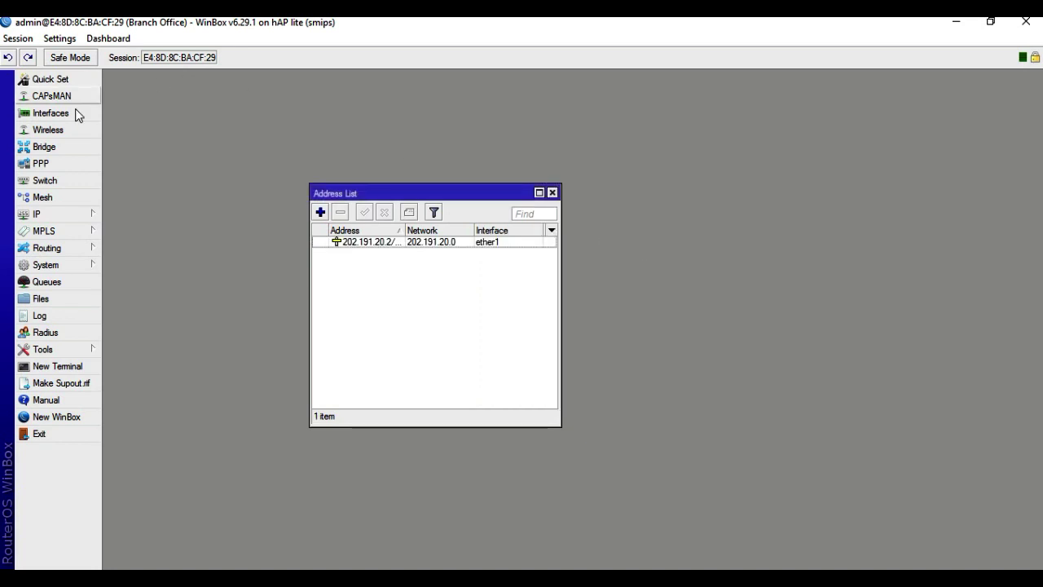
- Rename interface ether1 to ether1_WAN
{"action": "left_click", "coordinate": [51, 113]}
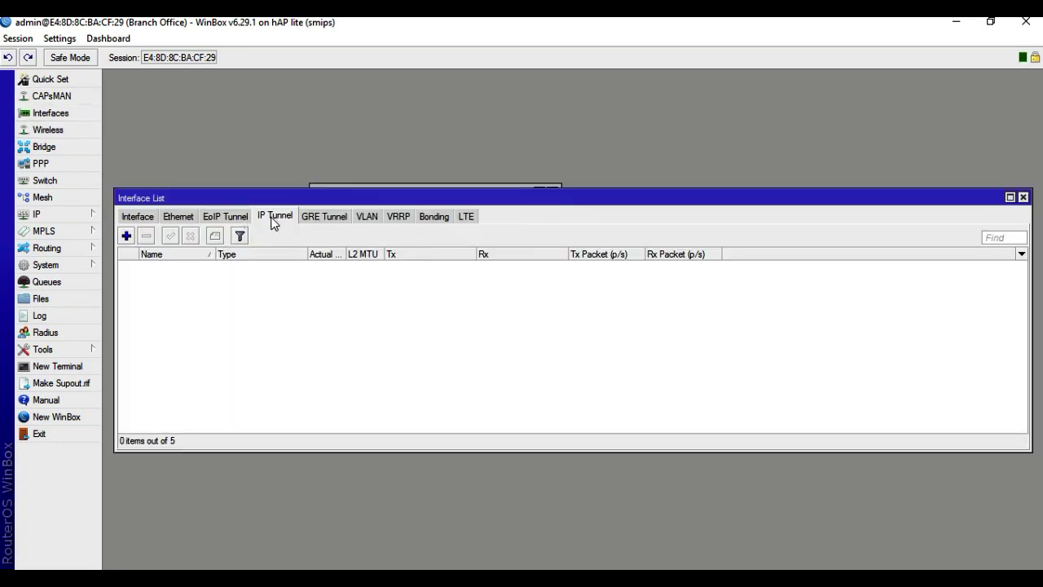
{"action": "left_click", "coordinate": [139, 219]}
{"action": "left_click", "coordinate": [174, 269]}
{"action": "right_click", "coordinate": [174, 270]}
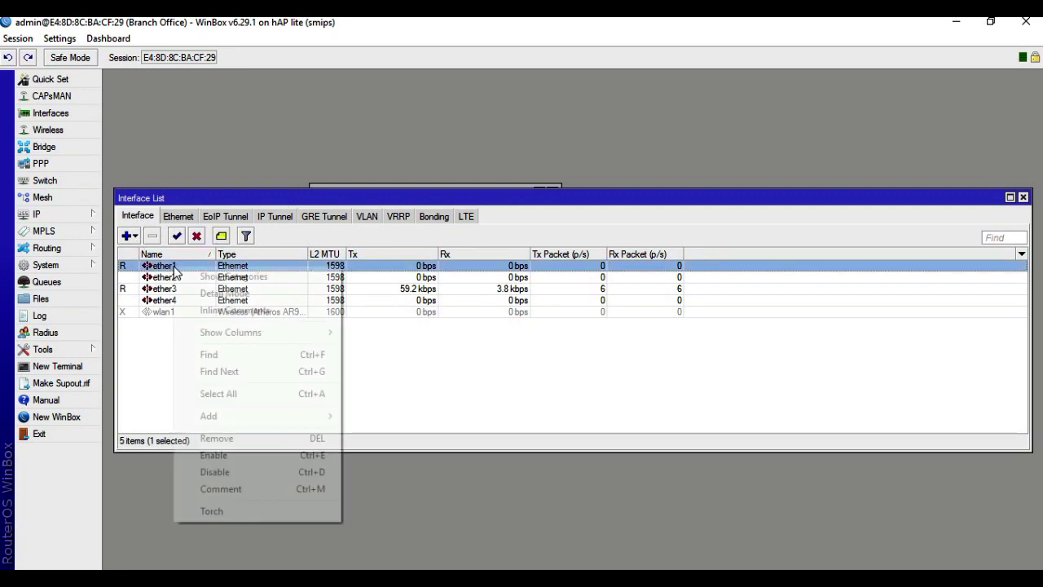
{"action": "left_click", "coordinate": [166, 278]}
{"action": "double_click", "coordinate": [167, 266]}
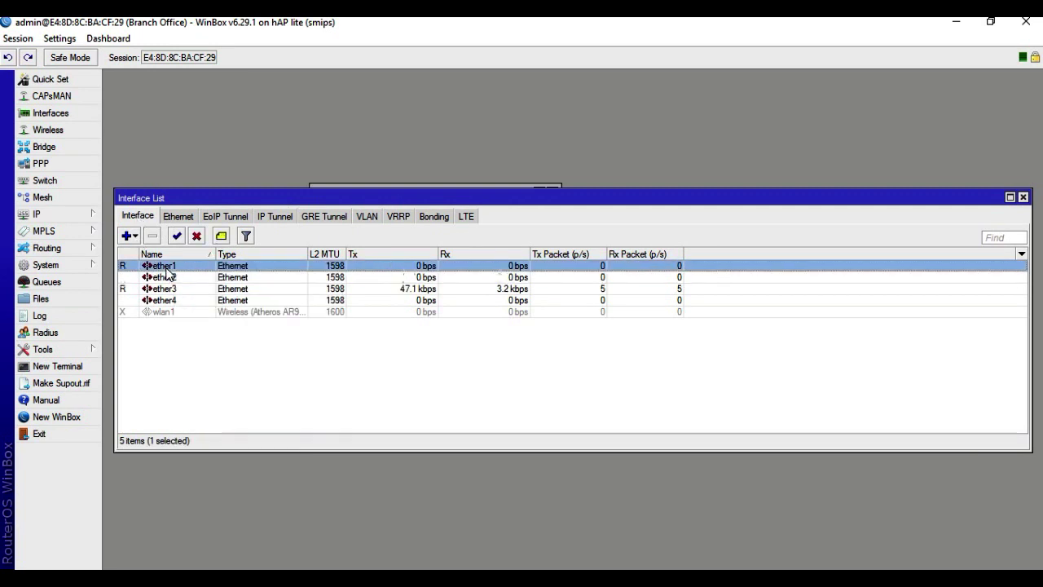
{"action": "left_click", "coordinate": [519, 197]}
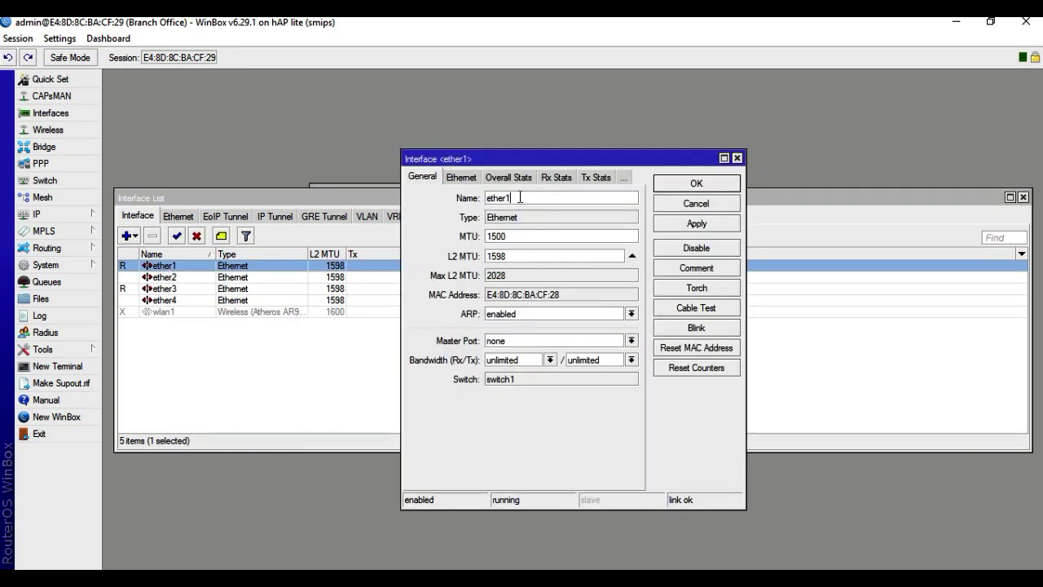
{"action": "type", "text": "_WAN"}
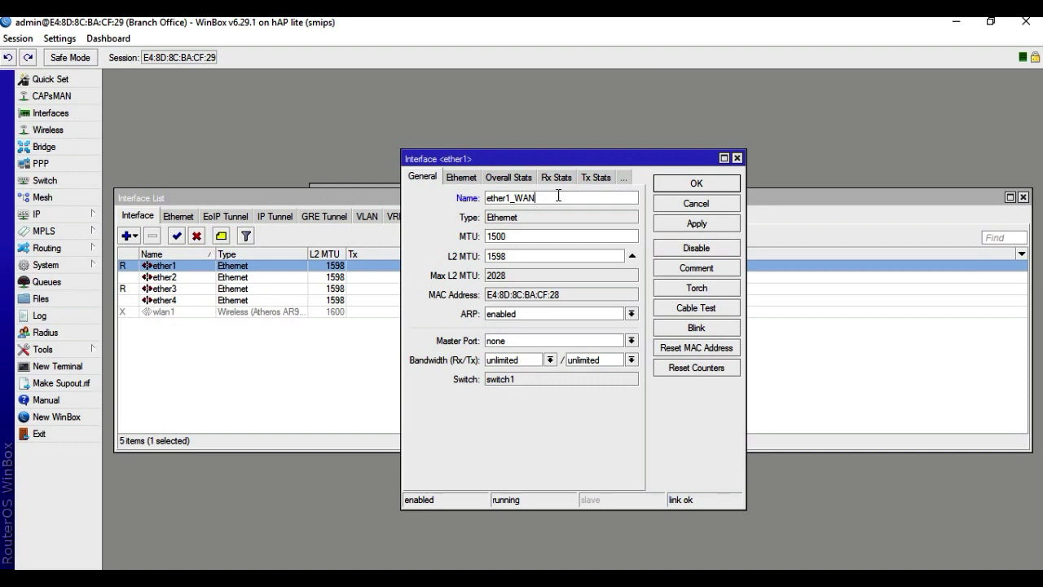
{"action": "left_click", "coordinate": [694, 225]}
{"action": "left_click", "coordinate": [695, 187]}
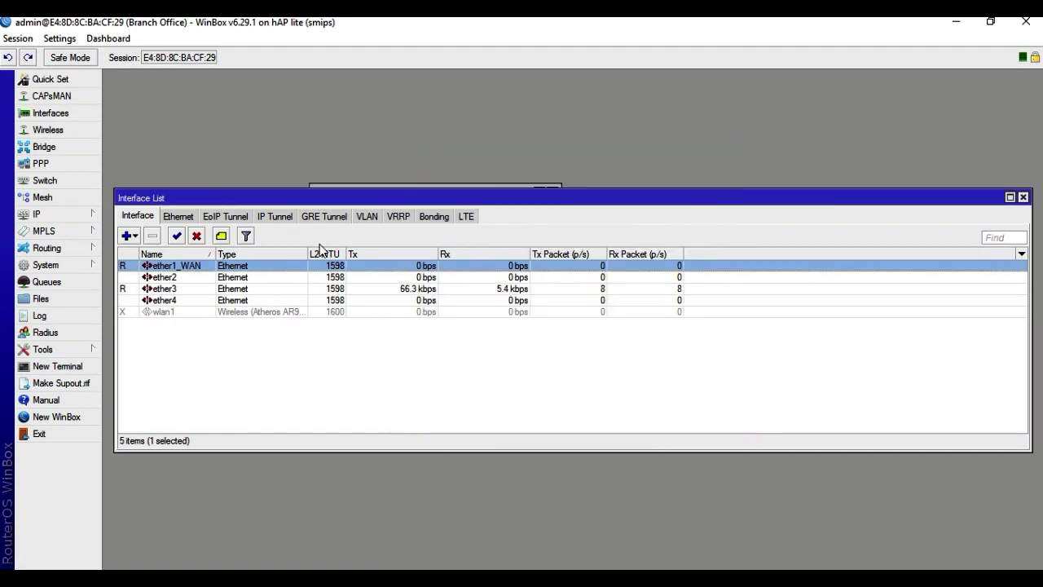
- Rename ether3 to ether3_LAN, then show the IP address list
{"action": "left_click", "coordinate": [179, 290]}
{"action": "double_click", "coordinate": [179, 293]}
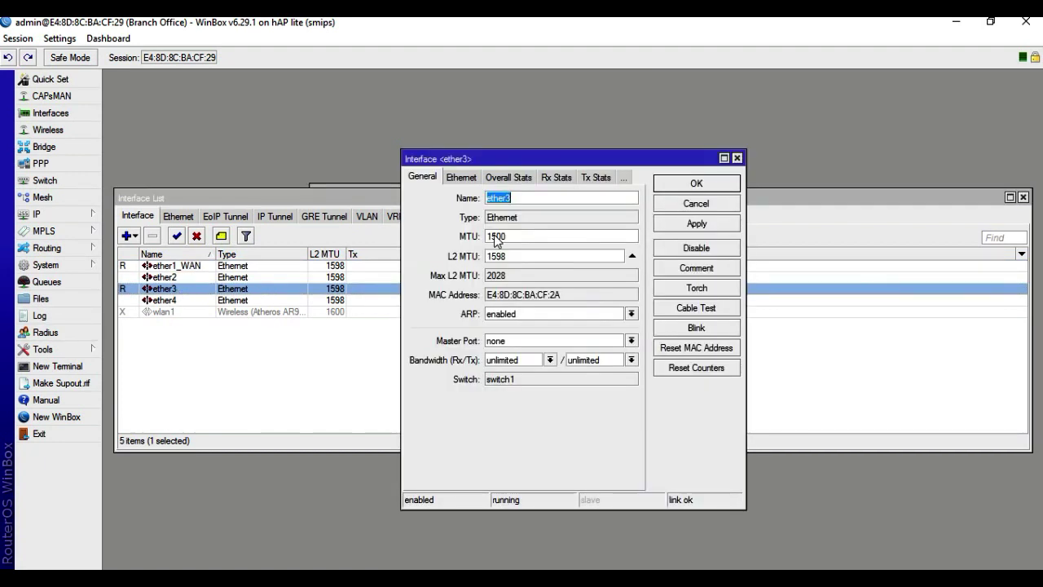
{"action": "left_click", "coordinate": [520, 200]}
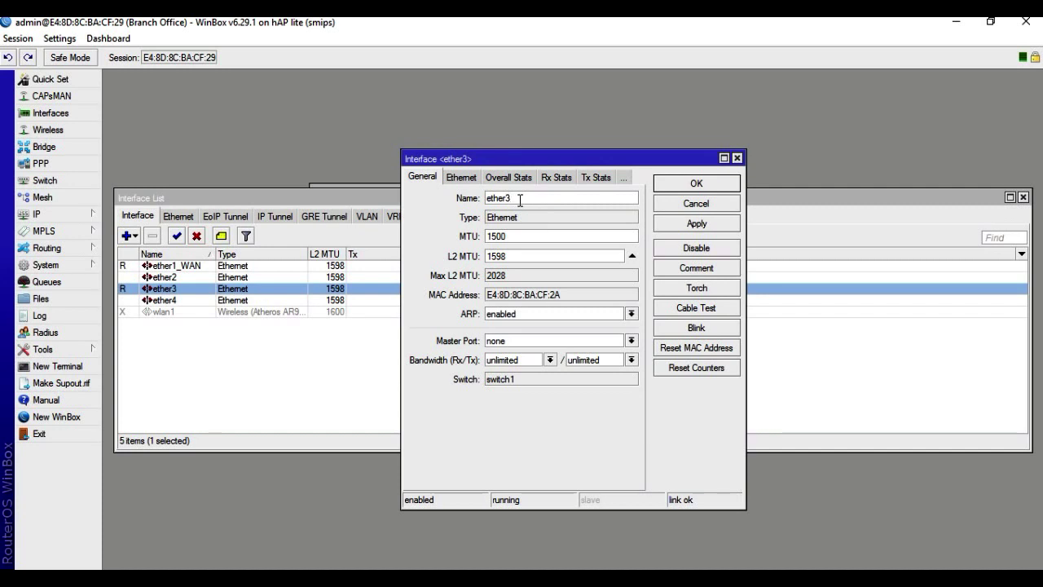
{"action": "type", "text": "_"}
{"action": "type", "text": "AN"}
{"action": "left_click", "coordinate": [683, 181]}
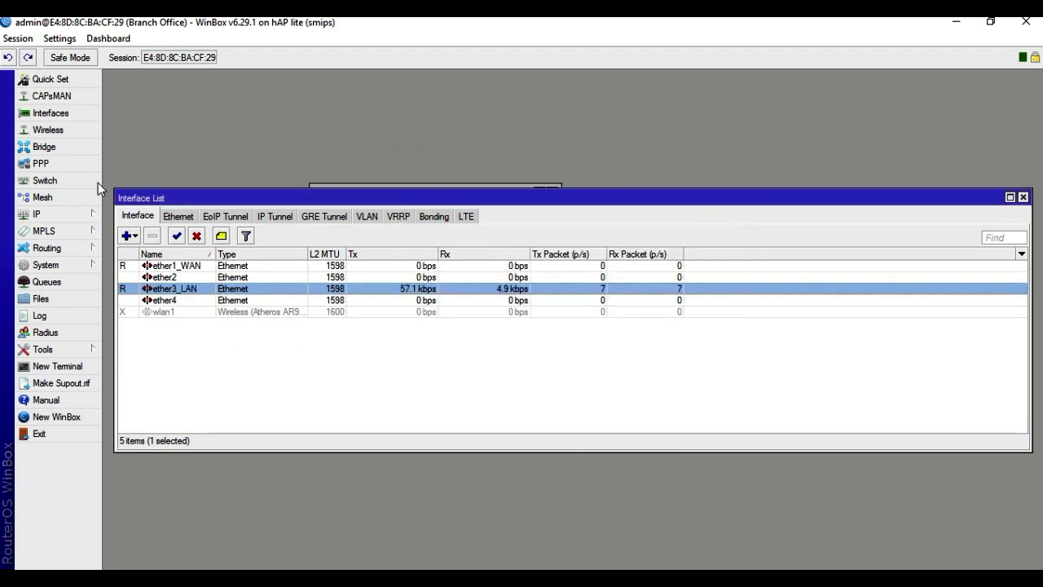
{"action": "left_click", "coordinate": [37, 214]}
{"action": "left_click", "coordinate": [133, 222]}
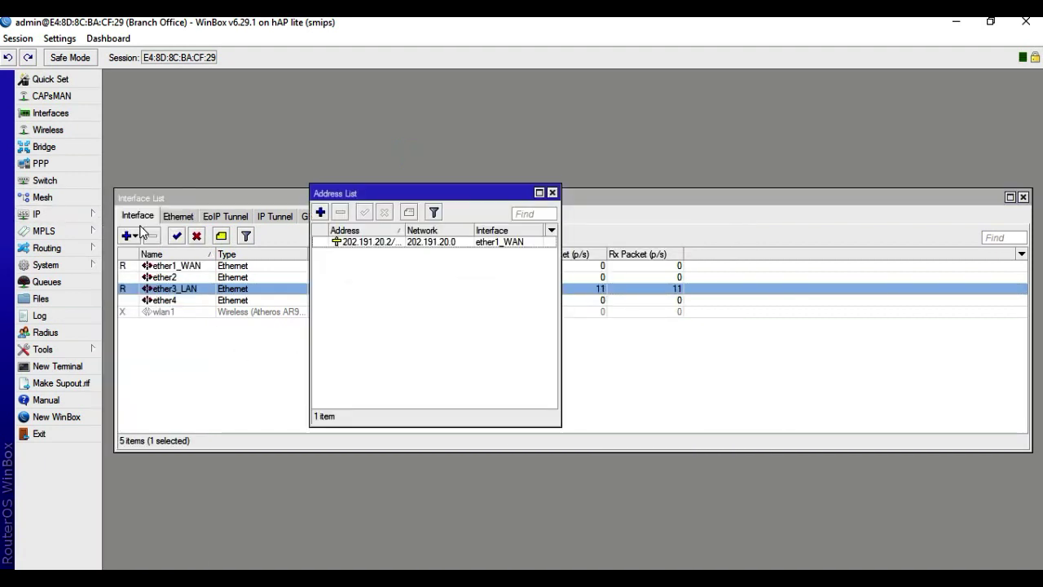
- Create a static route 0.0.0.0/0 with gateway 202.191.20.1 and save it
{"action": "left_click", "coordinate": [469, 243]}
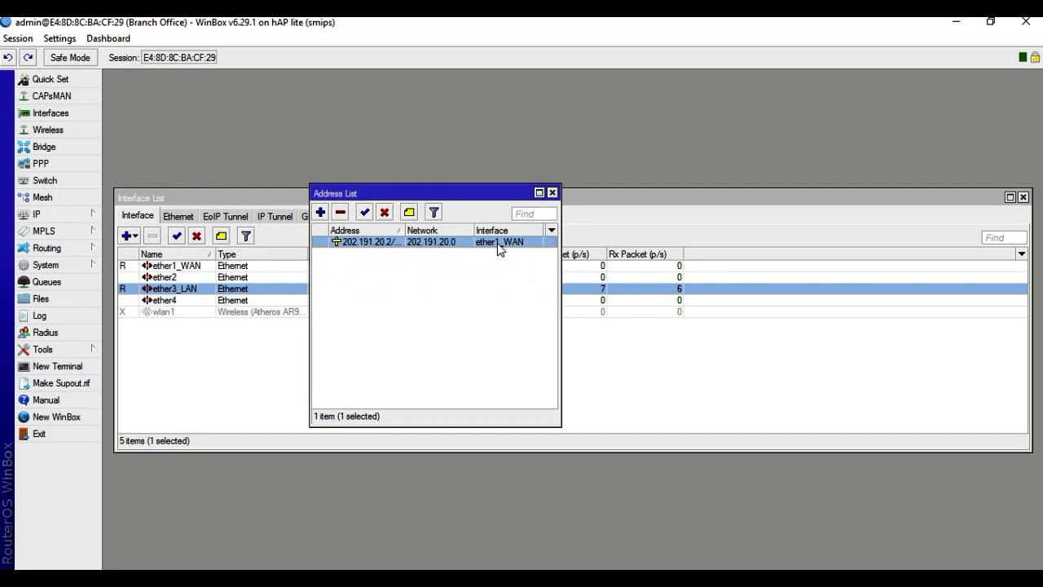
{"action": "left_click", "coordinate": [36, 216]}
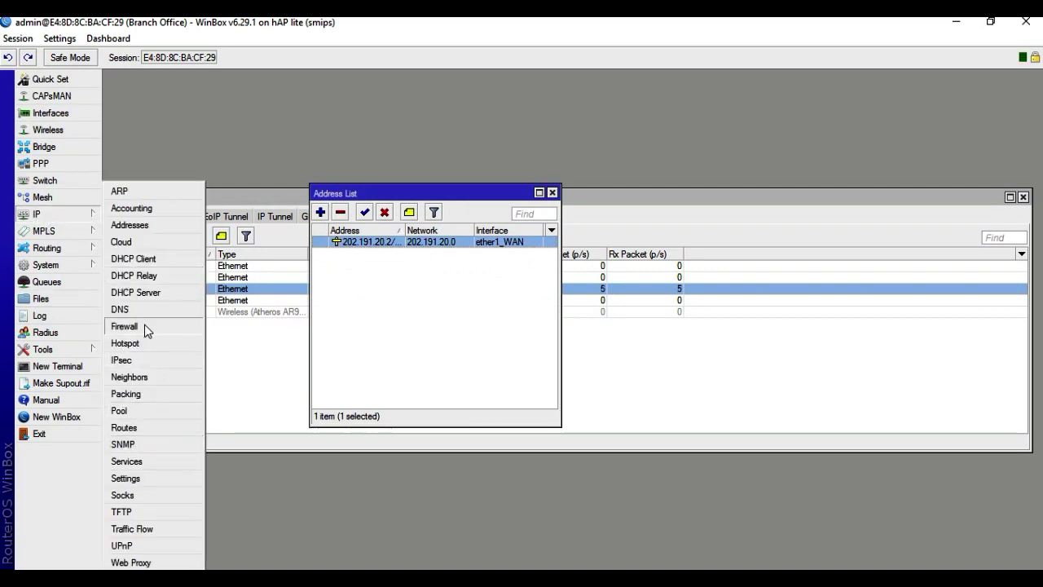
{"action": "left_click", "coordinate": [134, 427]}
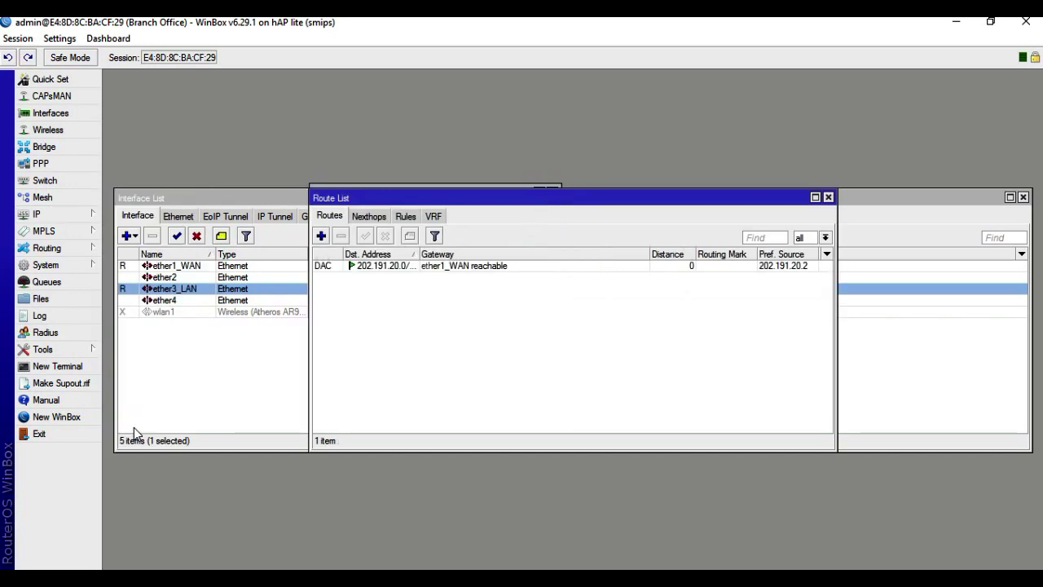
{"action": "left_click", "coordinate": [321, 236]}
{"action": "left_click", "coordinate": [389, 243]}
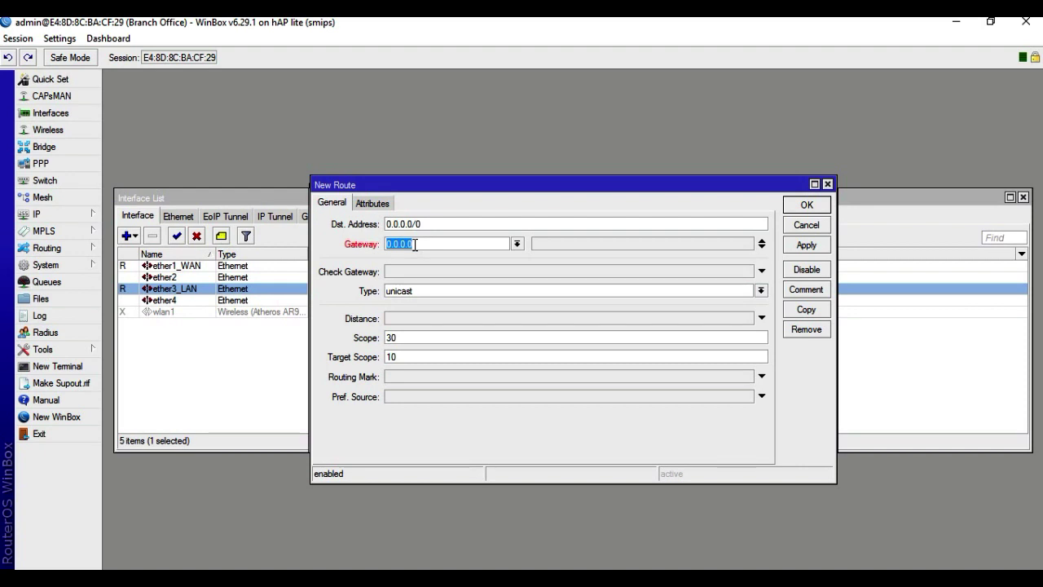
{"action": "type", "text": "202.191.20.1"}
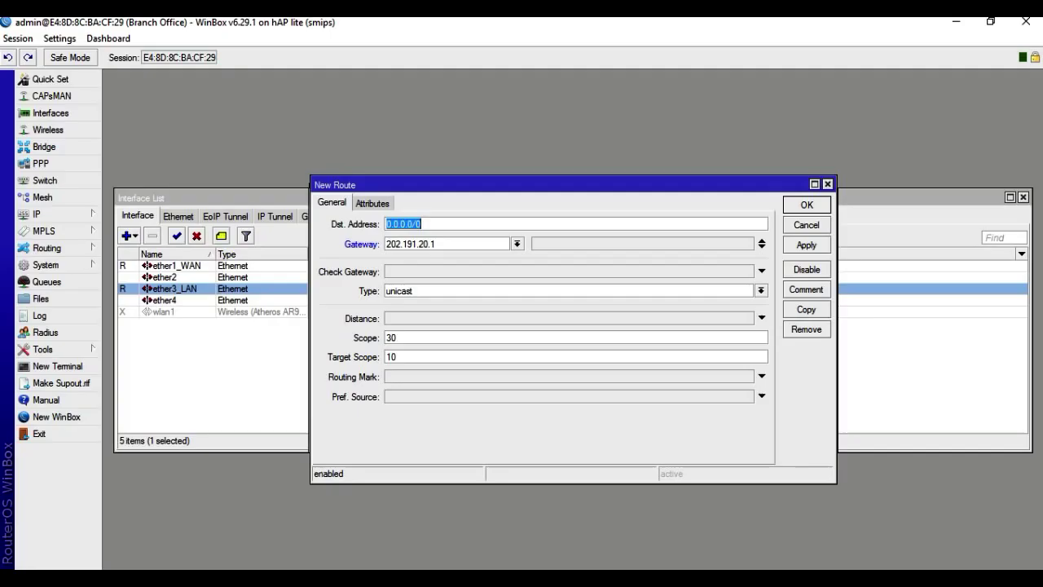
{"action": "left_click", "coordinate": [806, 243]}
{"action": "left_click", "coordinate": [811, 210]}
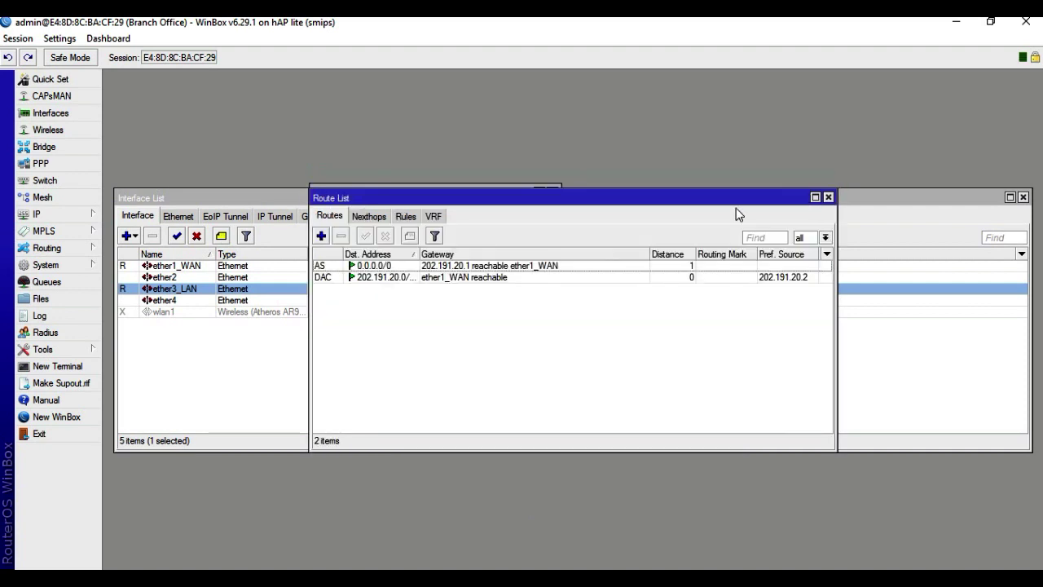
{"action": "left_click", "coordinate": [37, 214]}
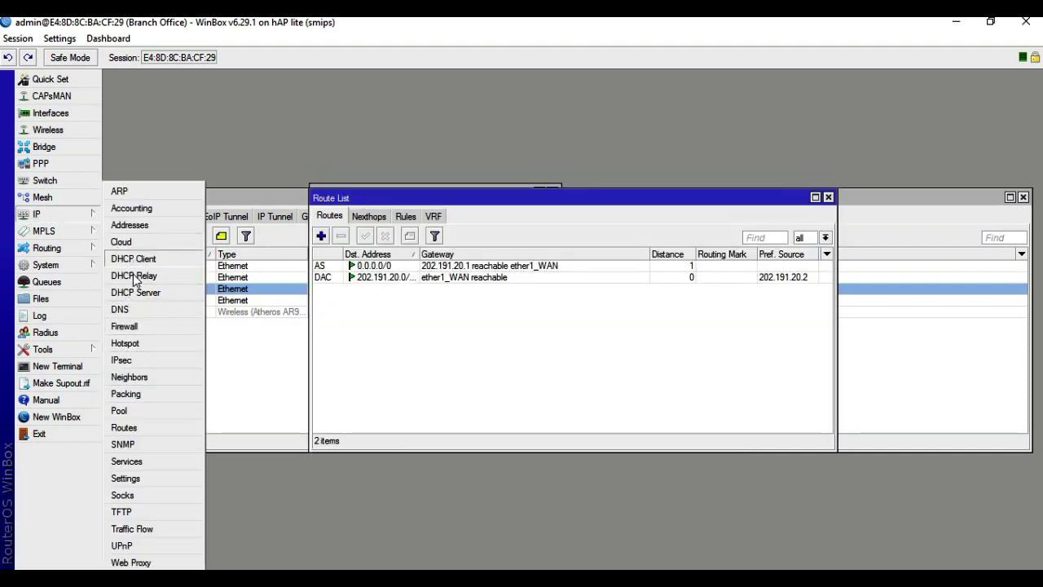
- Enter 8.8.8.8 as the DNS server in the IP DNS settings
{"action": "left_click", "coordinate": [133, 312]}
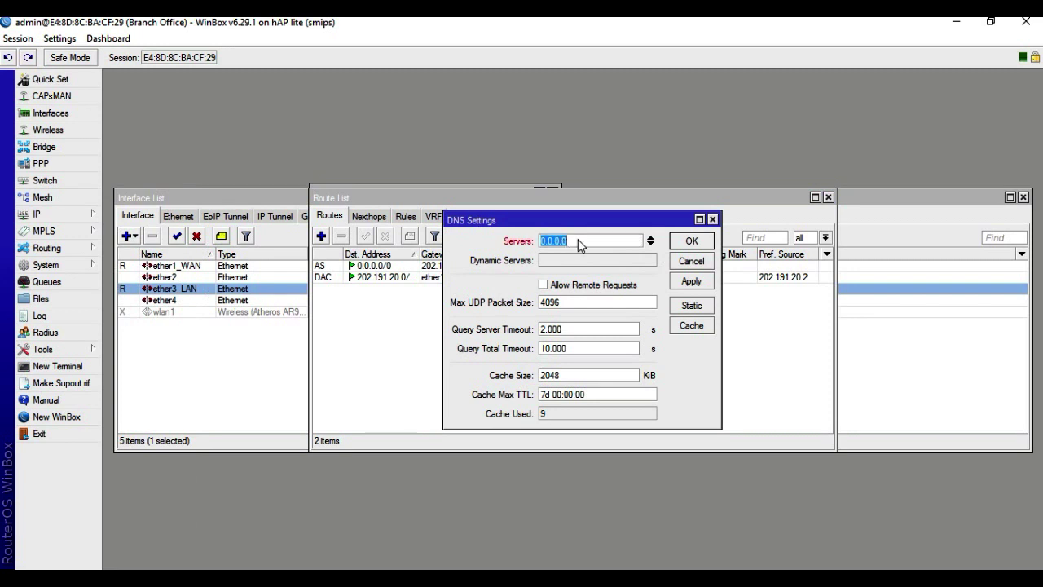
{"action": "type", "text": "8.8.8.8"}
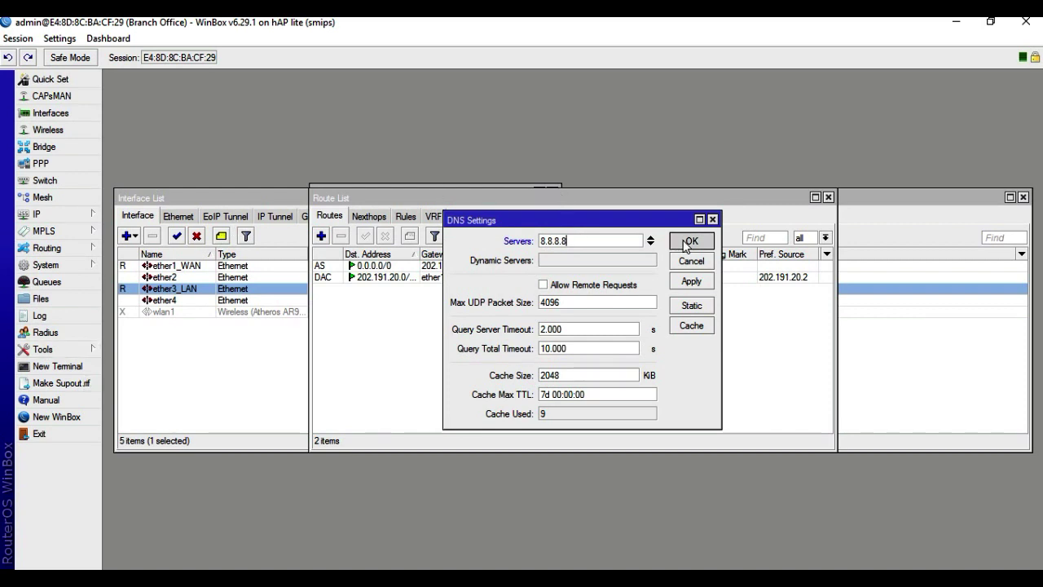
{"action": "left_click", "coordinate": [682, 241]}
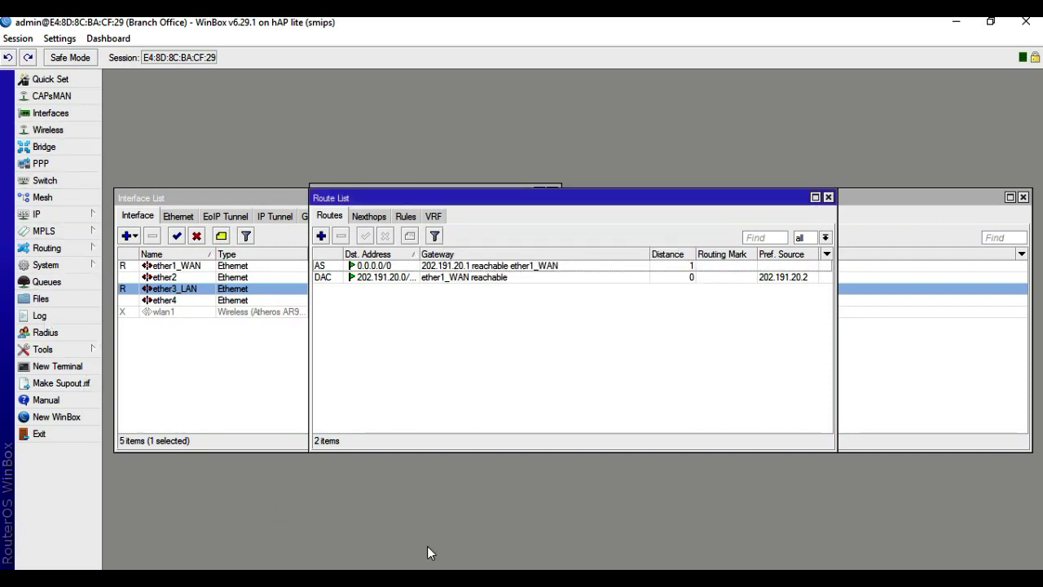
- Add IP address 172.16.2.1/24 on interface ether3_LAN and save it
{"action": "left_click", "coordinate": [42, 215]}
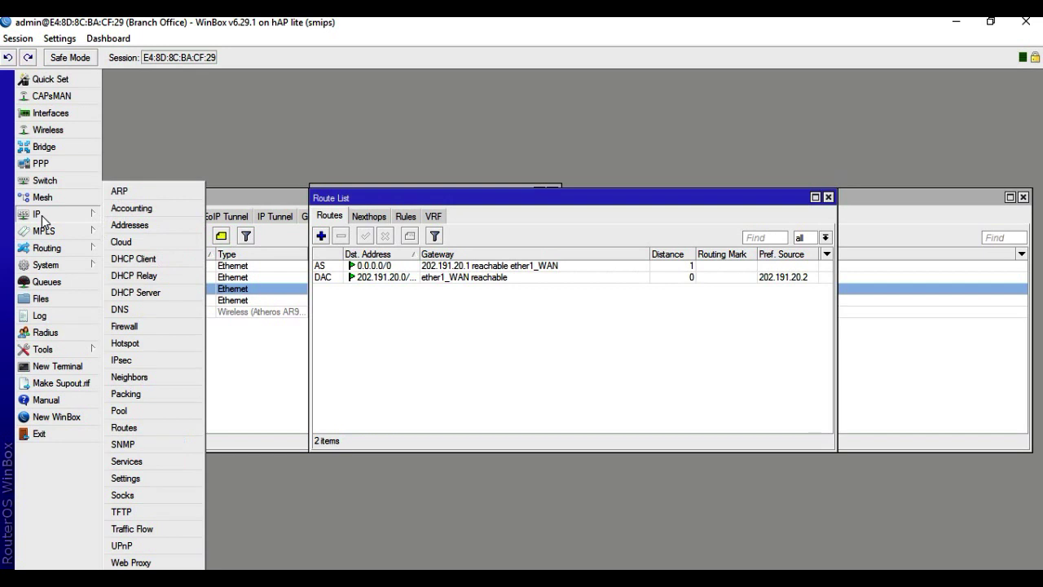
{"action": "left_click", "coordinate": [143, 227]}
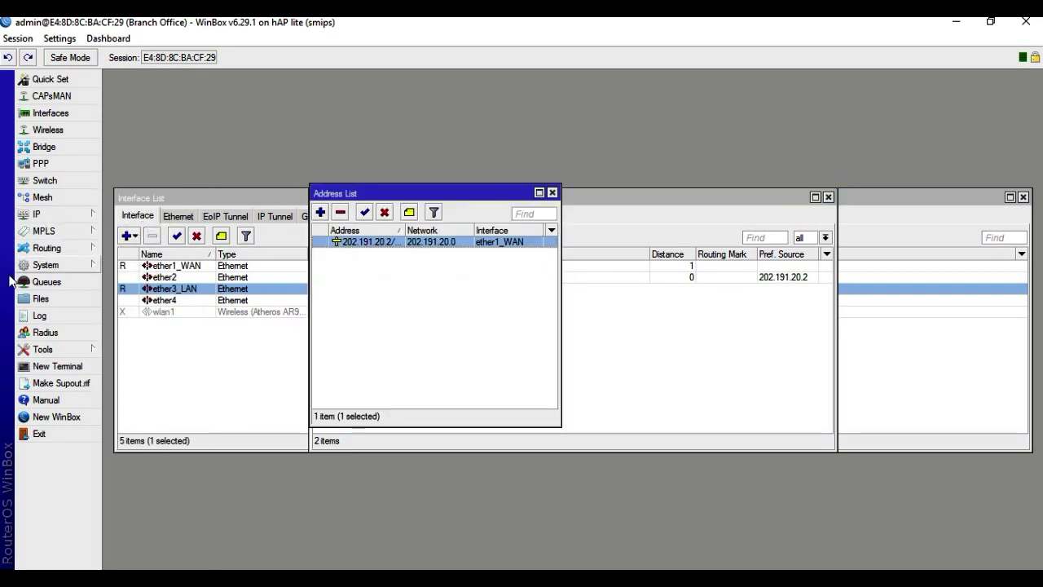
{"action": "left_click", "coordinate": [321, 213]}
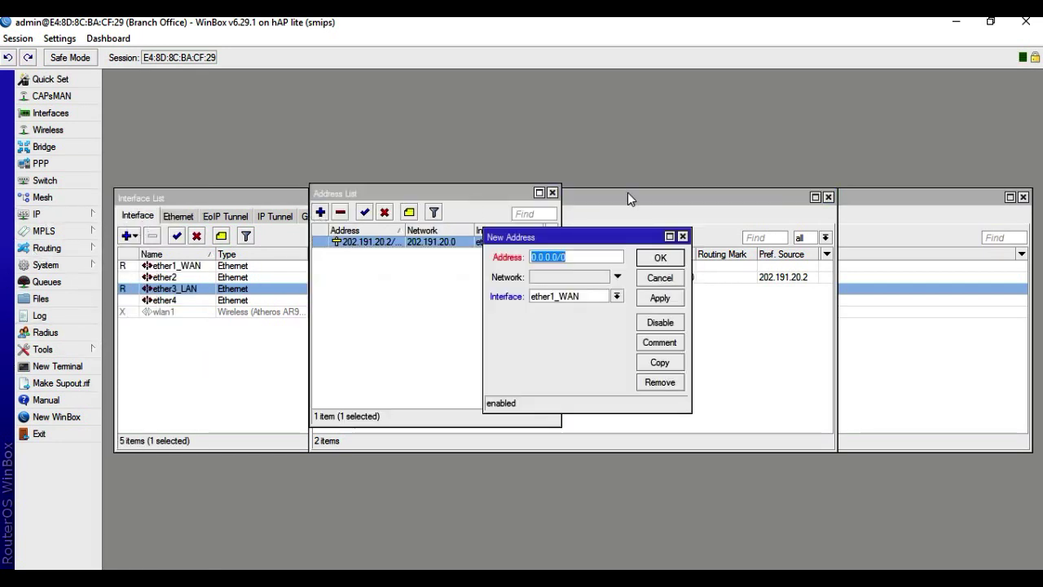
{"action": "type", "text": "172.1"}
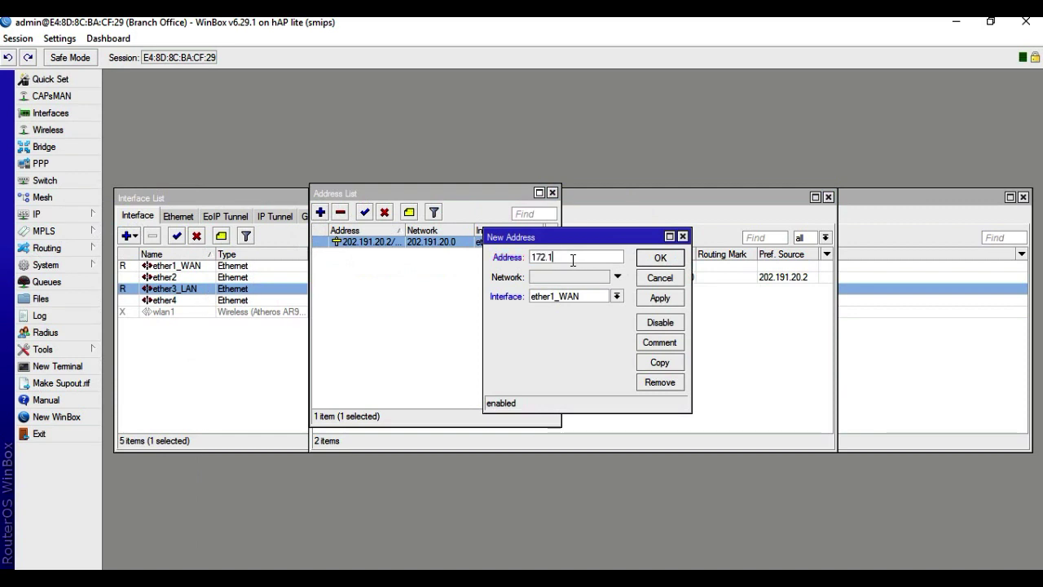
{"action": "type", "text": "6.1."}
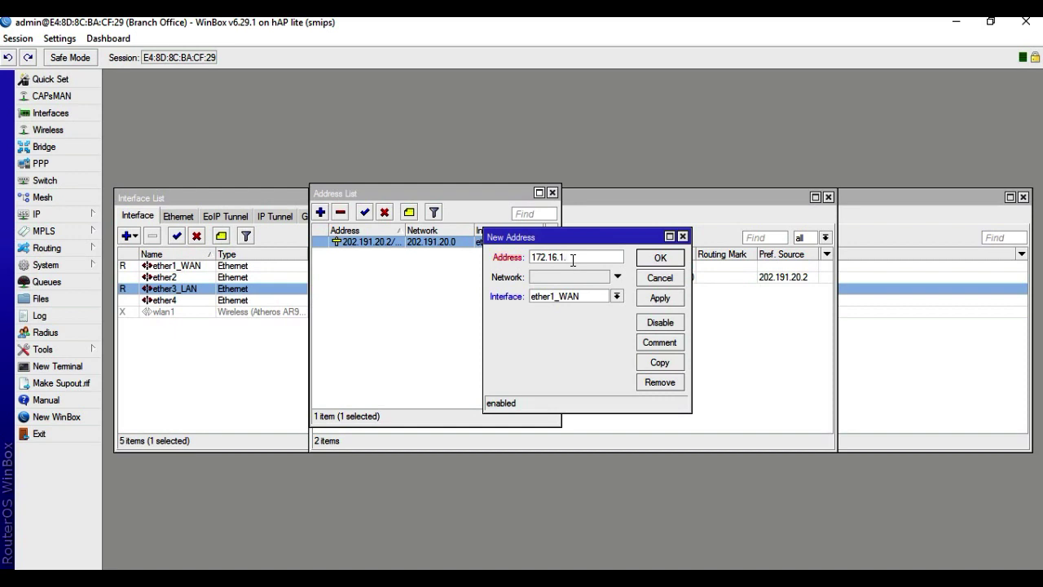
{"action": "key", "text": "BackSpace"}
{"action": "key", "text": "BackSpace"}
{"action": "type", "text": "2.1"}
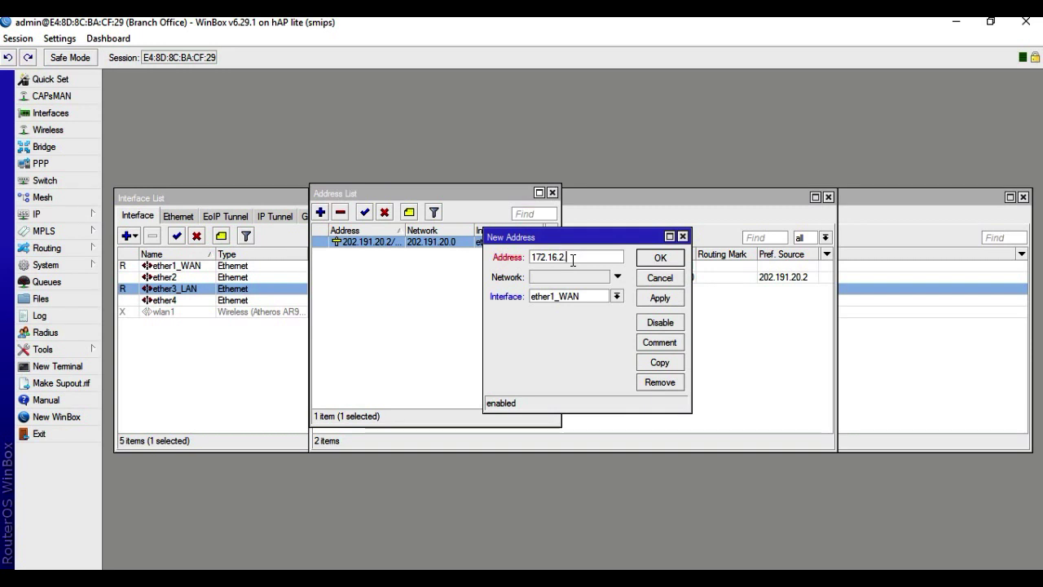
{"action": "type", "text": "72"}
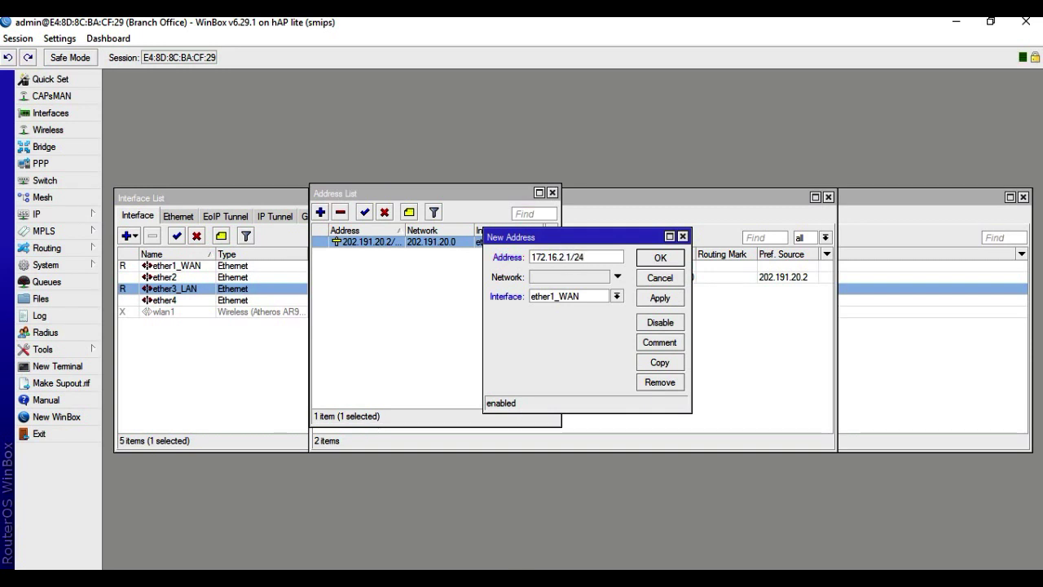
{"action": "key", "text": "alt+Tab"}
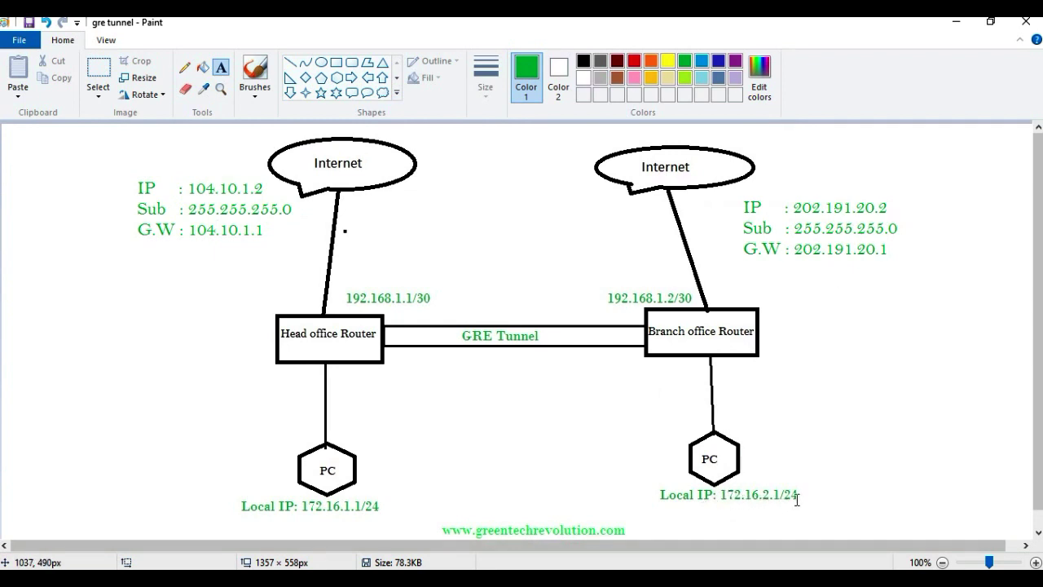
{"action": "key", "text": "alt+Tab"}
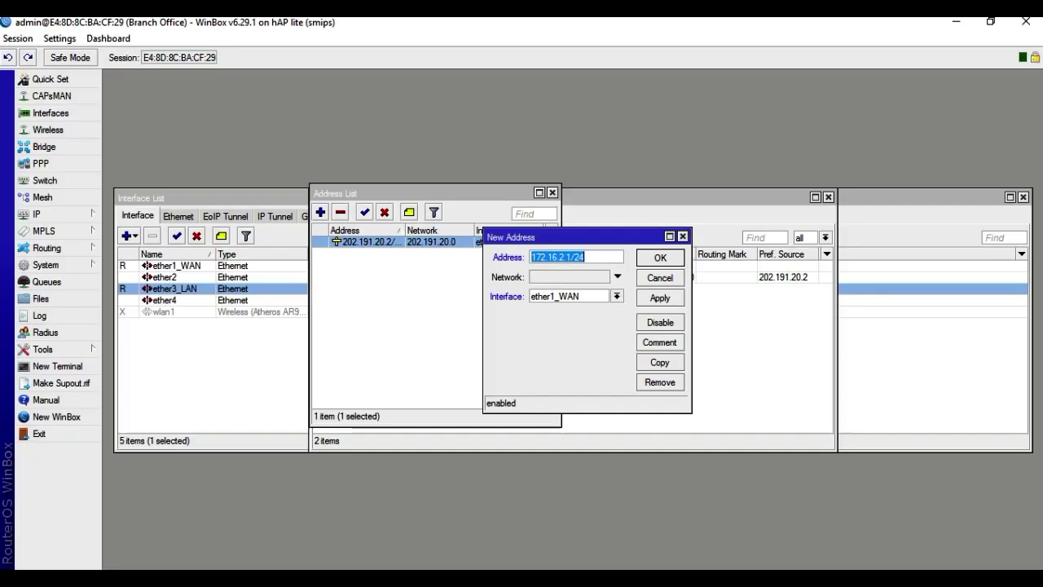
{"action": "left_click", "coordinate": [615, 297]}
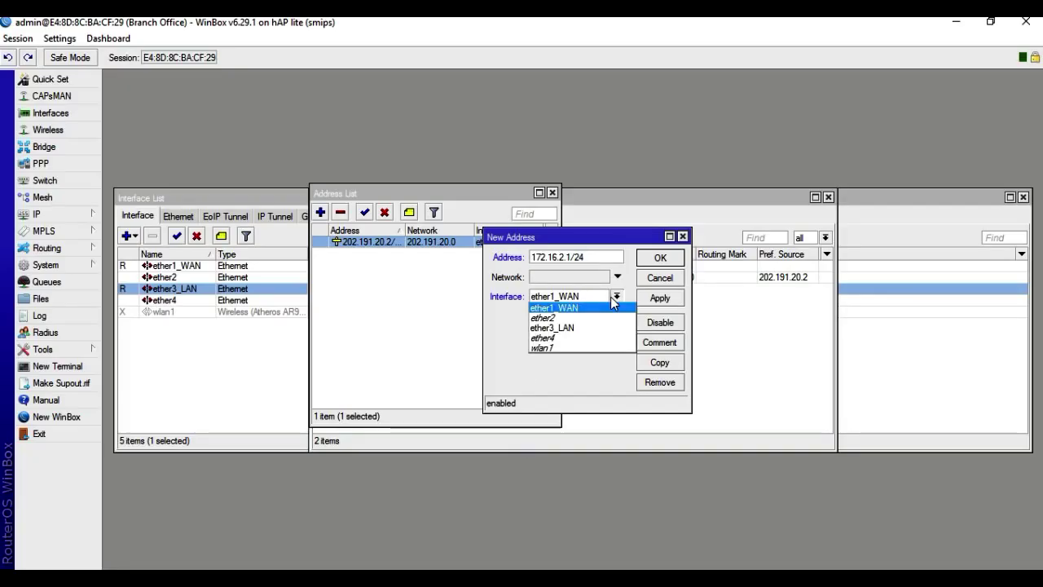
{"action": "left_click", "coordinate": [575, 331]}
{"action": "left_click", "coordinate": [662, 297]}
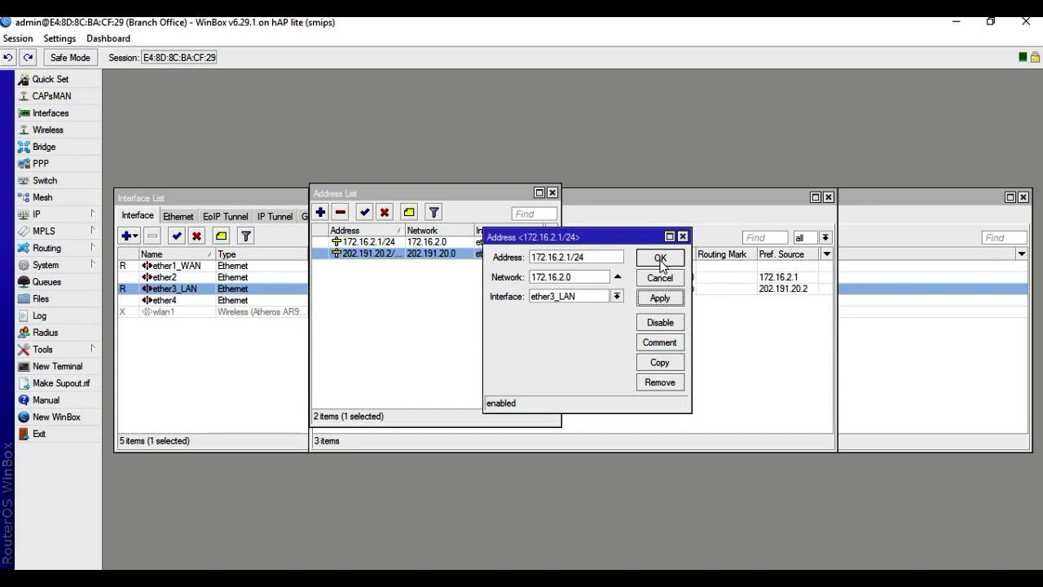
{"action": "left_click", "coordinate": [660, 258]}
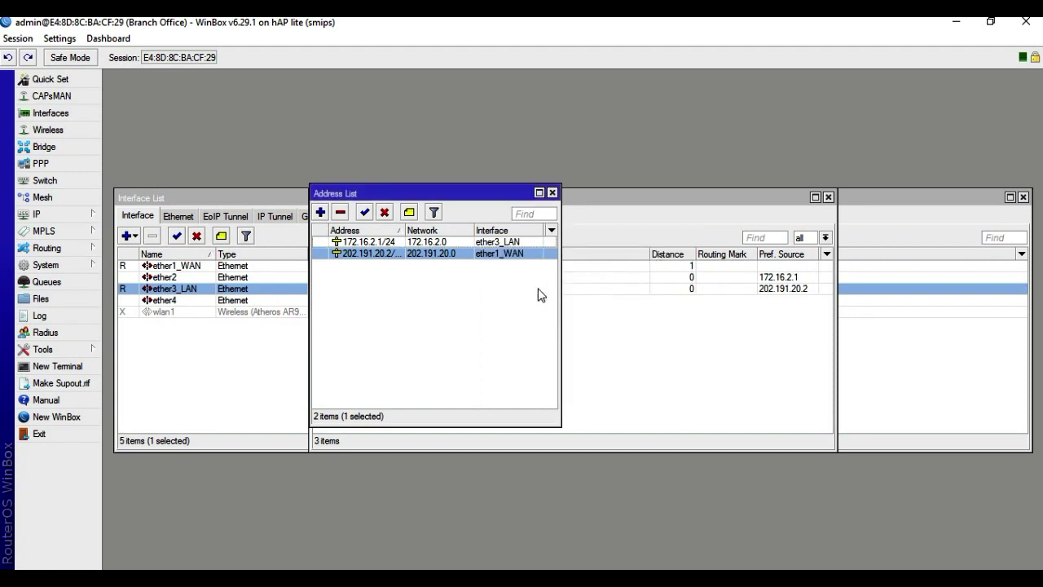
{"action": "left_click", "coordinate": [52, 213]}
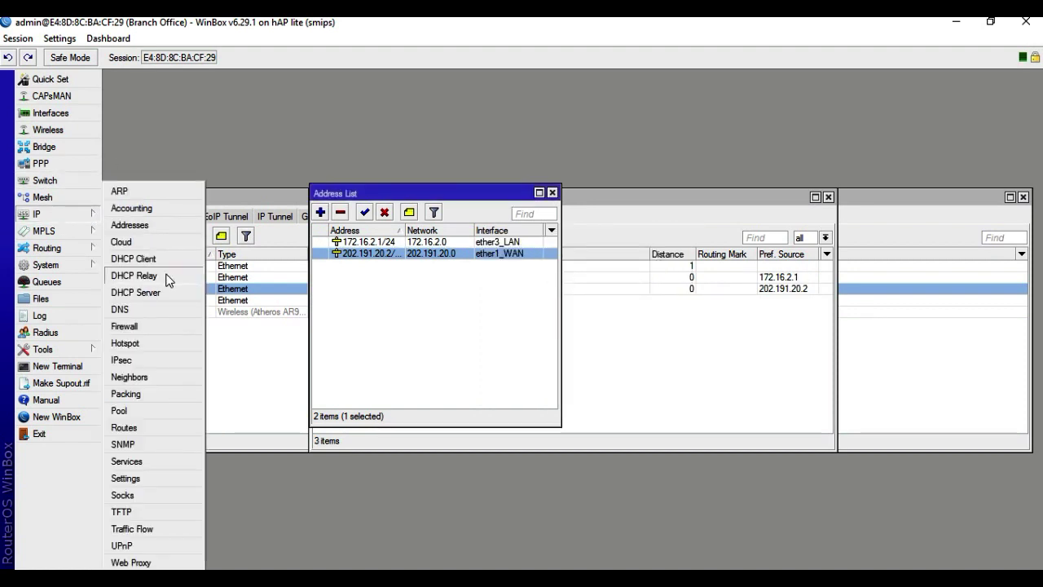
- Add a srcnat masquerade rule as the branch router's first firewall NAT rule
{"action": "left_click", "coordinate": [123, 326]}
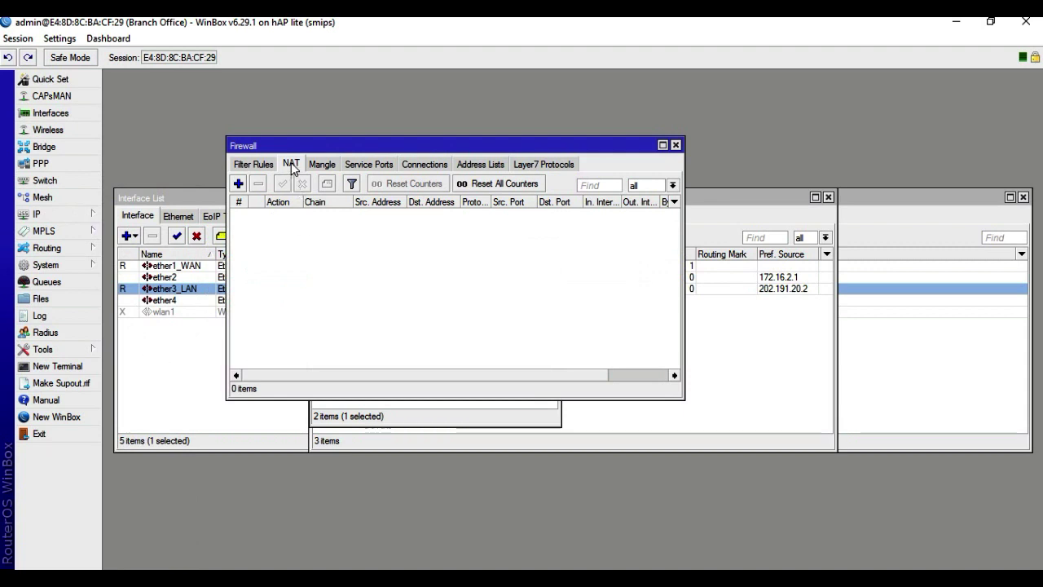
{"action": "left_click", "coordinate": [237, 184]}
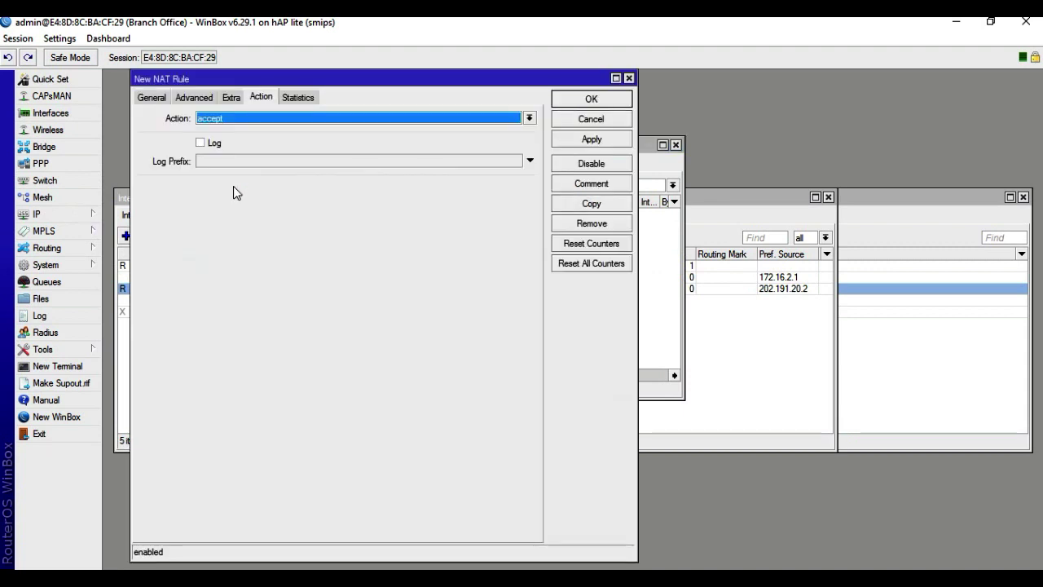
{"action": "left_click", "coordinate": [155, 98]}
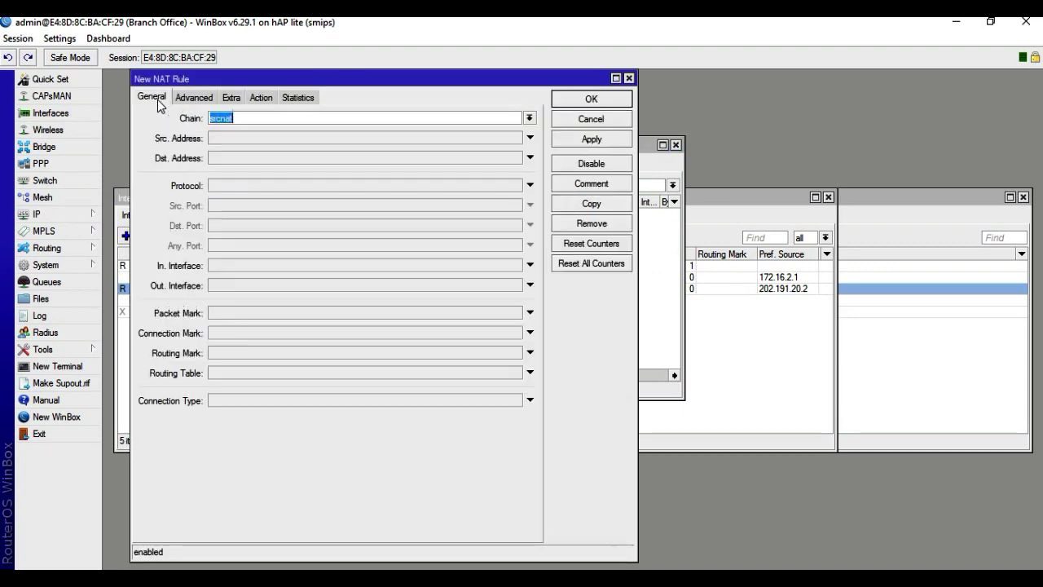
{"action": "left_click", "coordinate": [260, 98]}
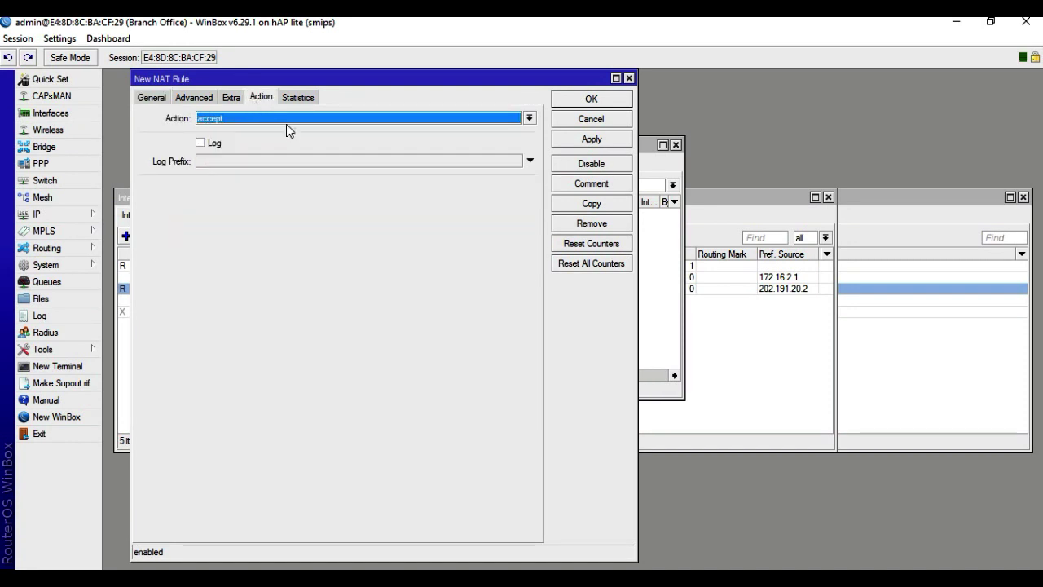
{"action": "left_click", "coordinate": [282, 119]}
{"action": "left_click", "coordinate": [252, 190]}
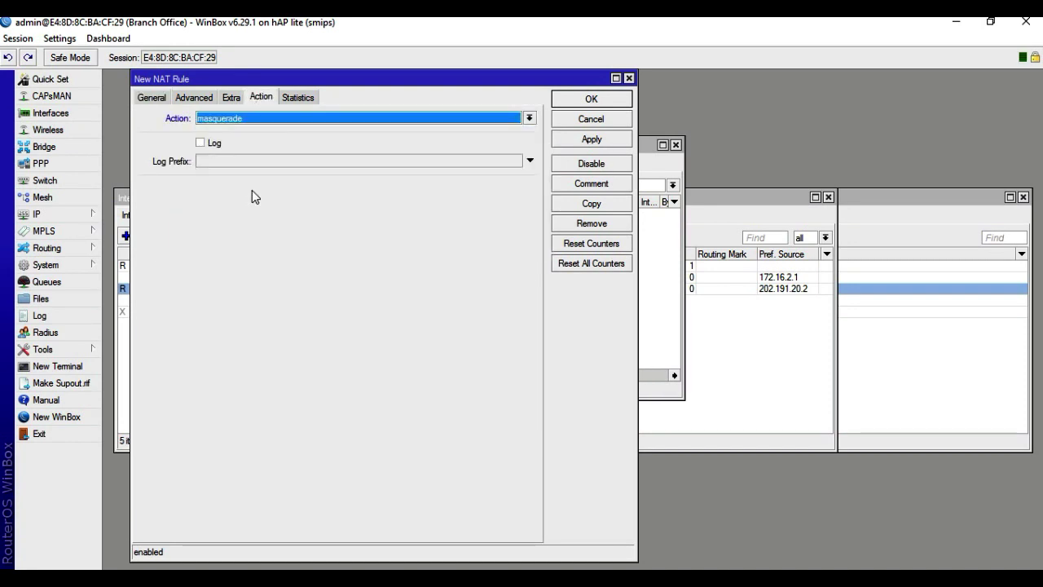
{"action": "left_click", "coordinate": [580, 141]}
{"action": "left_click", "coordinate": [586, 99]}
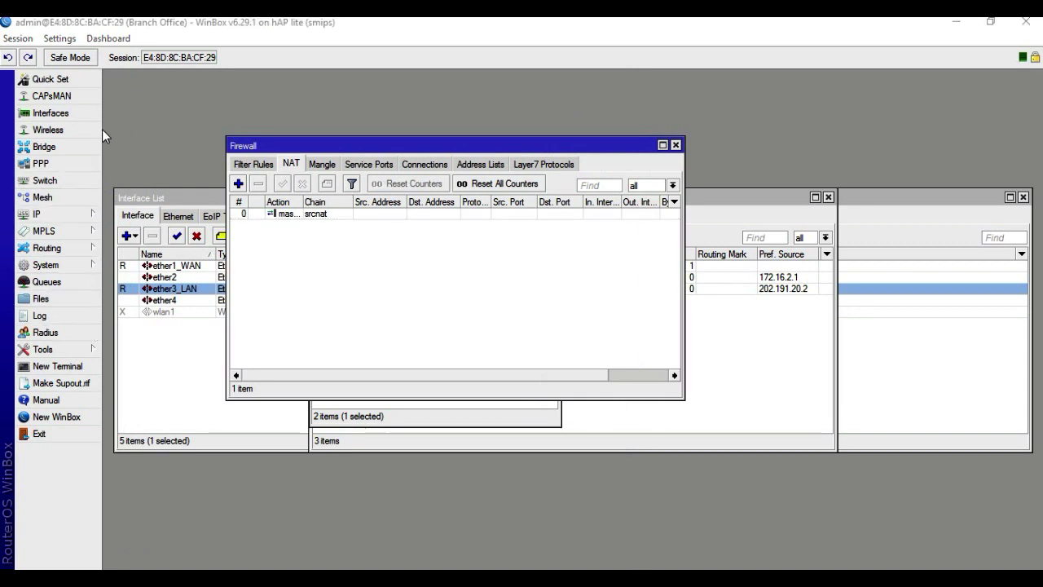
- Create a new GRE tunnel interface named 'GRE Tunnel Branch office to Head office'
{"action": "left_click", "coordinate": [57, 117]}
{"action": "left_click", "coordinate": [312, 216]}
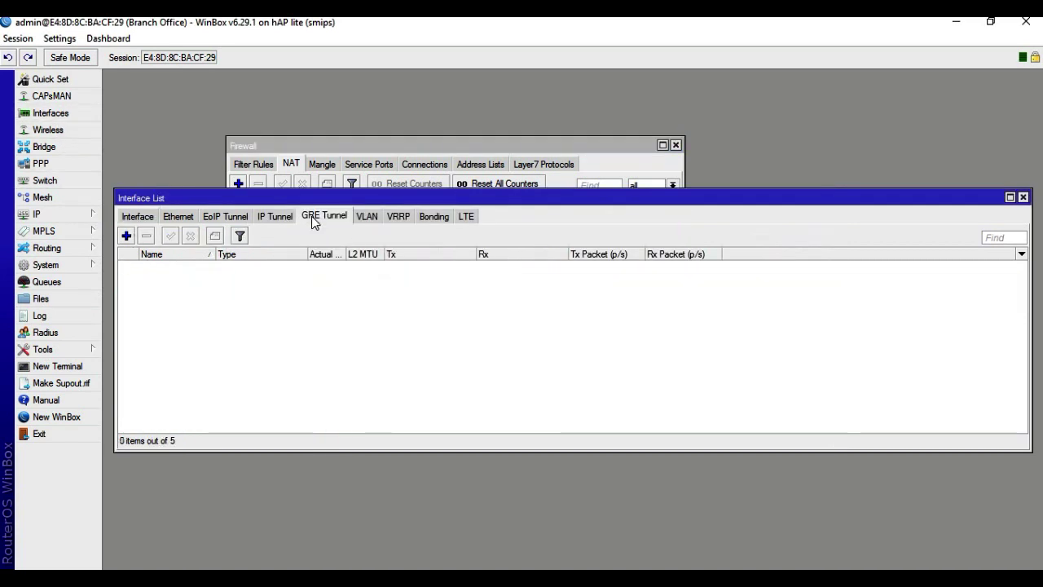
{"action": "left_click", "coordinate": [126, 235]}
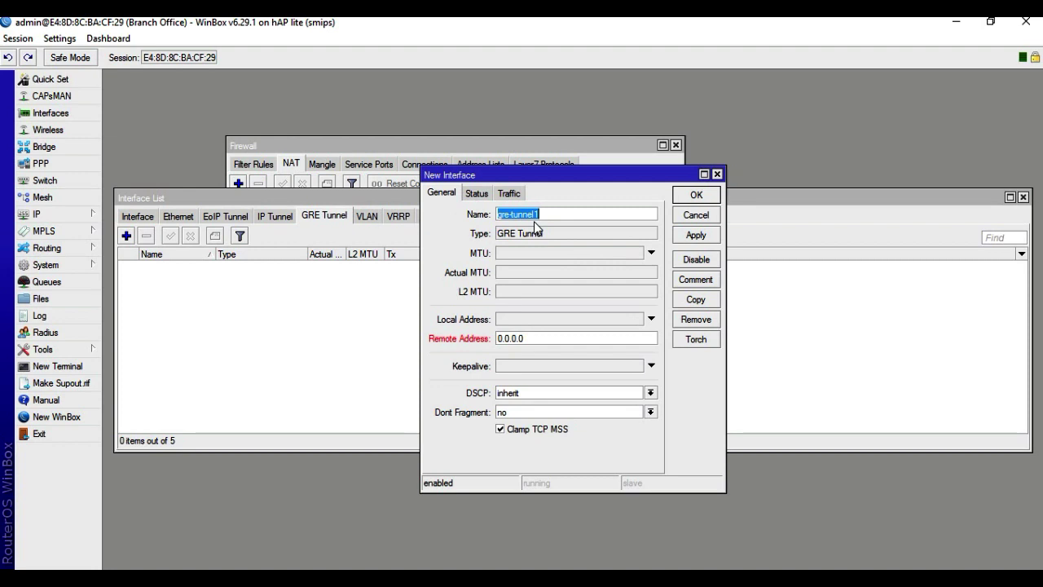
{"action": "type", "text": "GRE Tunnel Branch offi"}
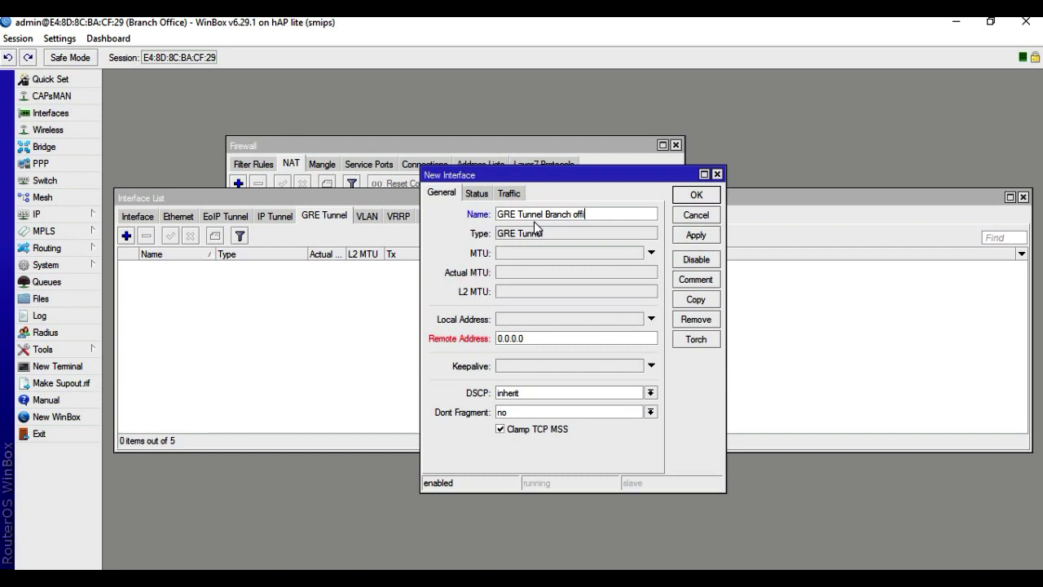
{"action": "type", "text": "ce to "}
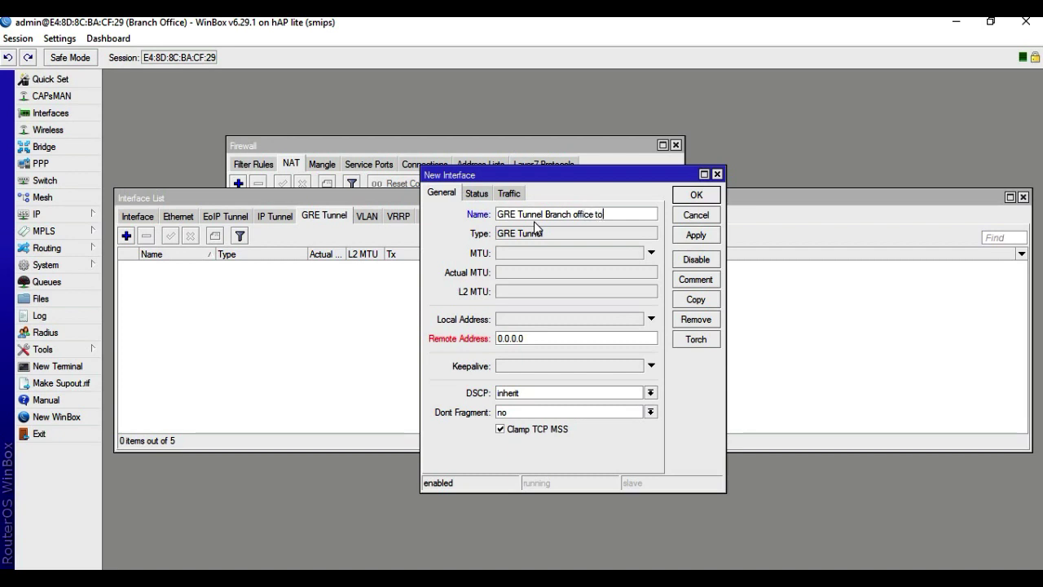
{"action": "type", "text": "Head office"}
- Set the tunnel's local address to 202.191.20.2, checking it against the network diagram
{"action": "left_click", "coordinate": [522, 319]}
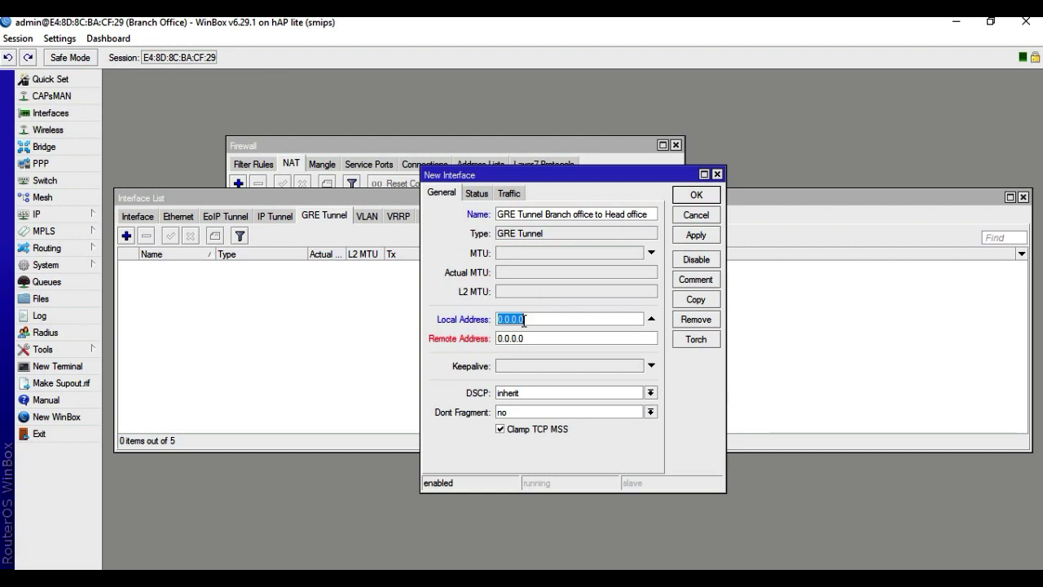
{"action": "type", "text": "202.19"}
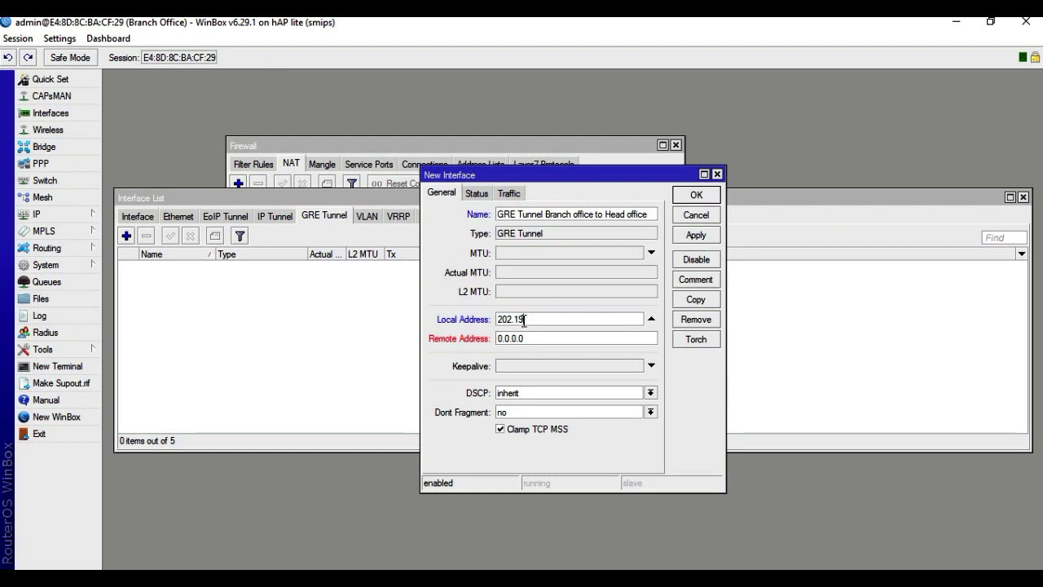
{"action": "type", "text": ".1.20.2"}
{"action": "key", "text": "alt+Tab"}
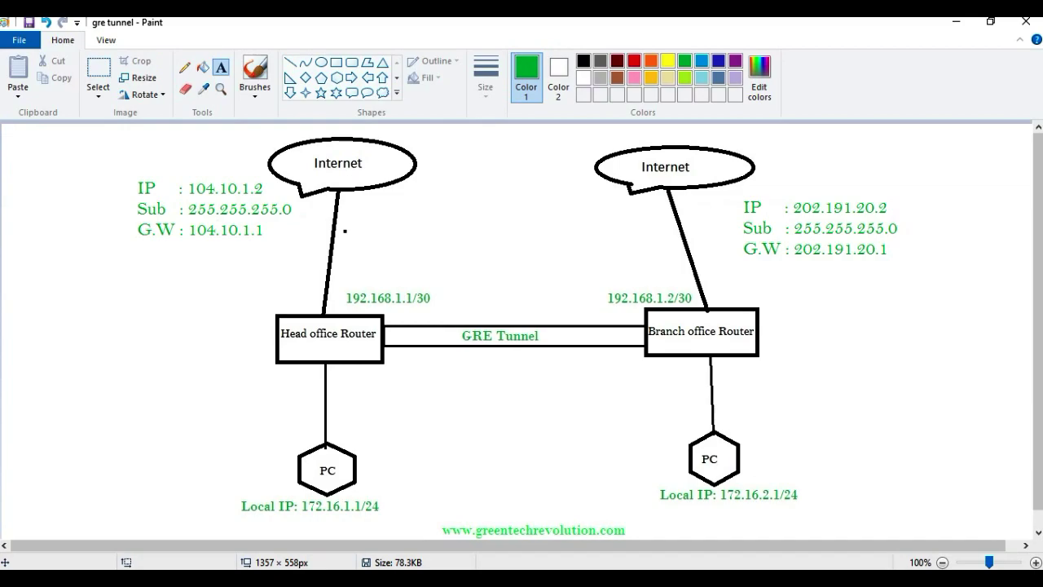
{"action": "key", "text": "alt+Tab"}
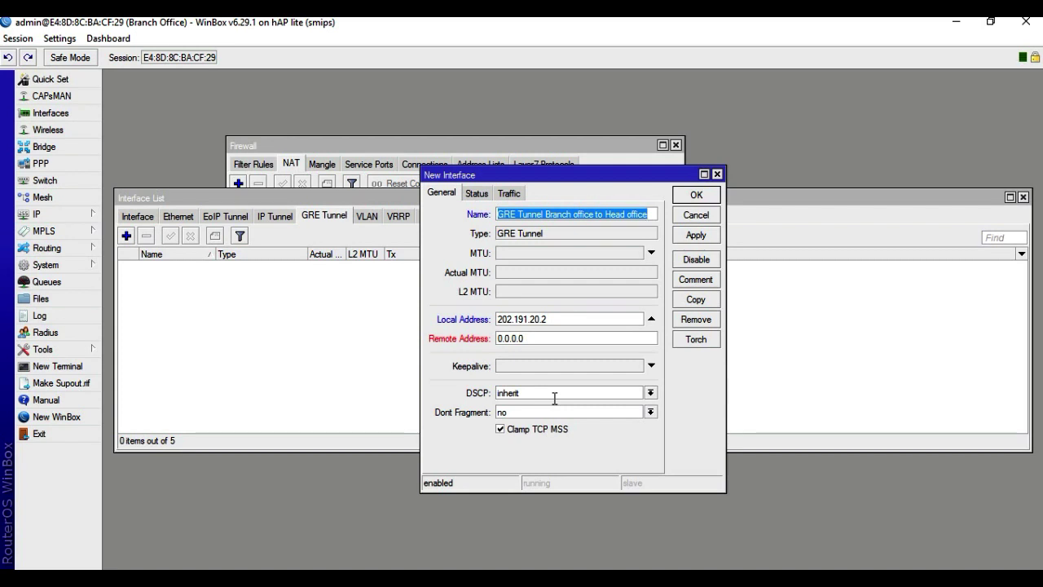
- Set the tunnel's remote address to head office's 104.10.1.2 and save the GRE tunnel
{"action": "left_click", "coordinate": [526, 339]}
{"action": "key", "text": "BackSpace"}
{"action": "key", "text": "BackSpace"}
{"action": "key", "text": "BackSpace"}
{"action": "key", "text": "BackSpace"}
{"action": "key", "text": "BackSpace"}
{"action": "key", "text": "BackSpace"}
{"action": "key", "text": "BackSpace"}
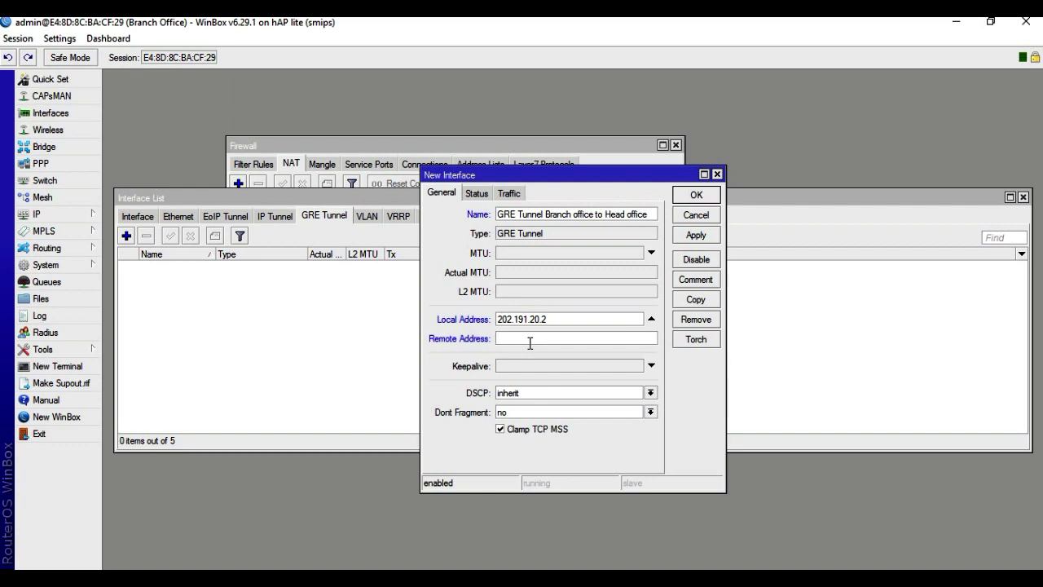
{"action": "left_click", "coordinate": [530, 343]}
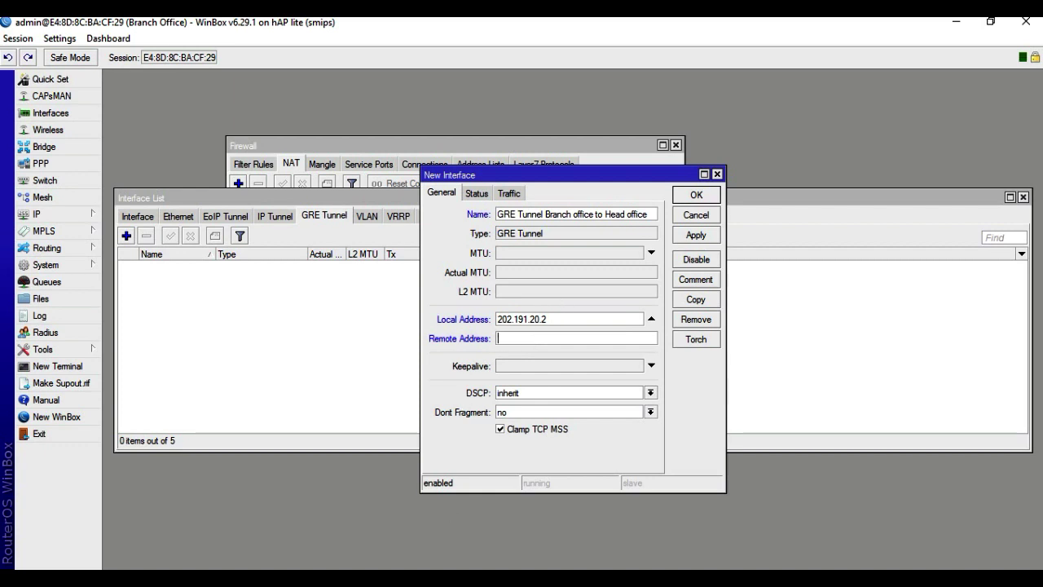
{"action": "key", "text": "alt+Tab"}
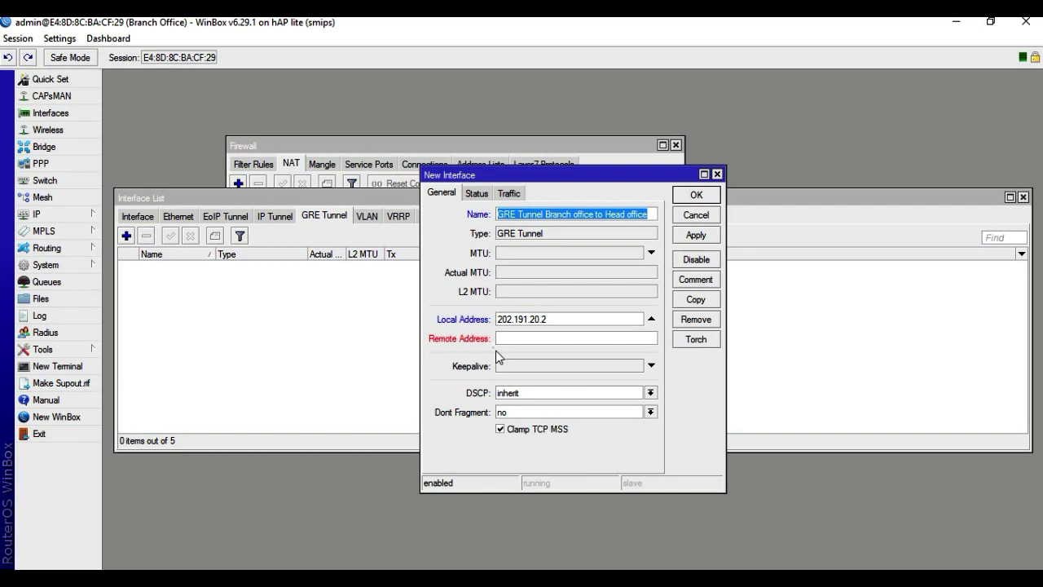
{"action": "left_click", "coordinate": [511, 339]}
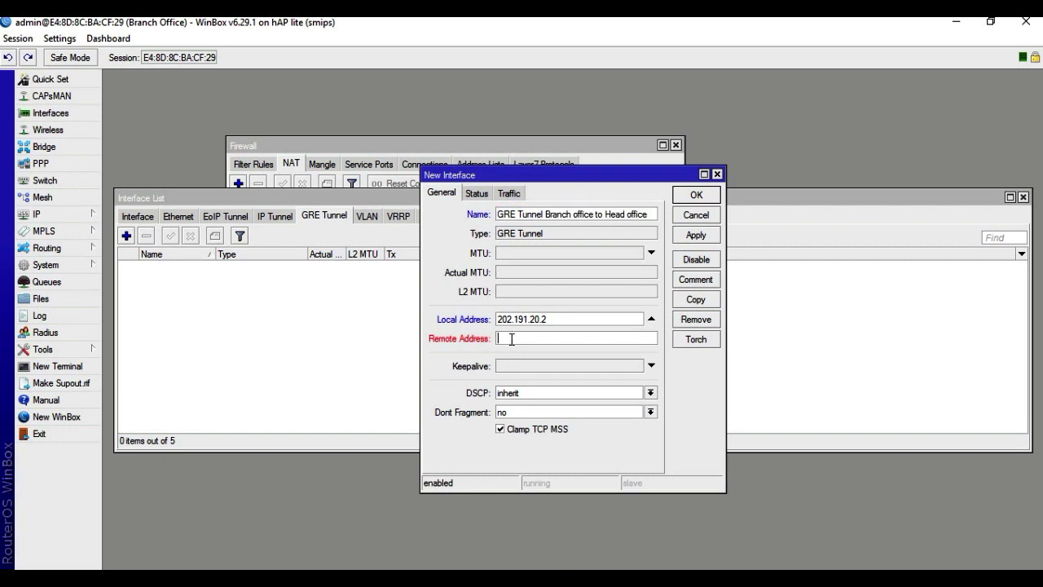
{"action": "type", "text": "104.10.1.2"}
{"action": "left_click", "coordinate": [684, 236]}
{"action": "left_click", "coordinate": [688, 199]}
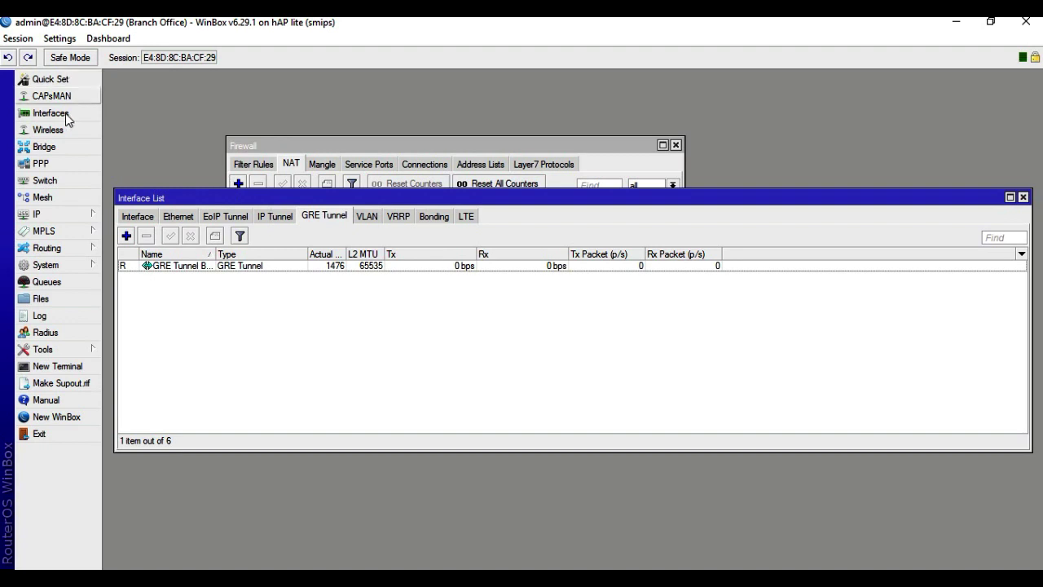
- Open IP > Routes and begin a new route, still at default destination 0.0.0.0/0
{"action": "left_click", "coordinate": [52, 213]}
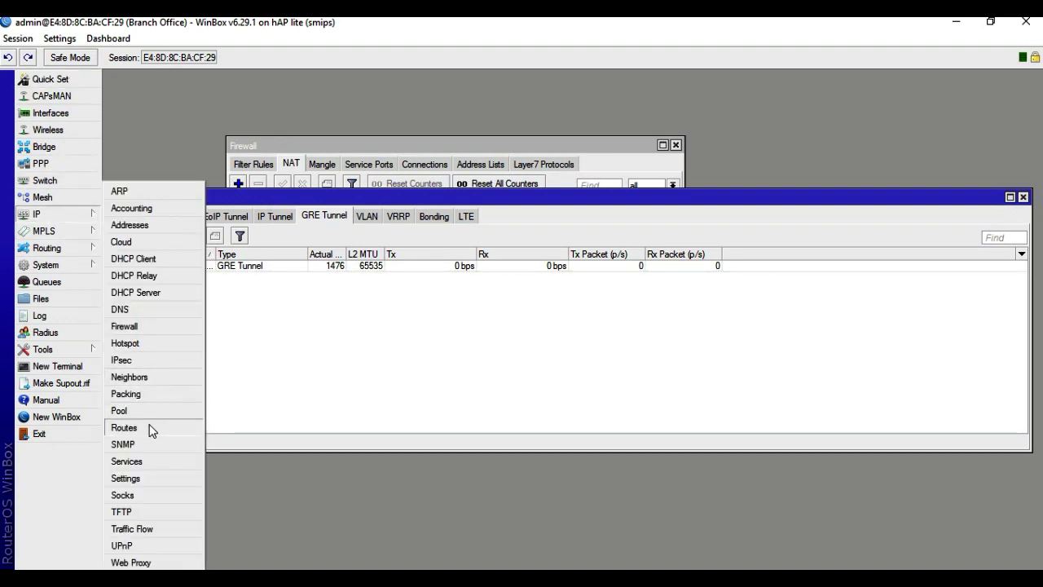
{"action": "left_click", "coordinate": [123, 428]}
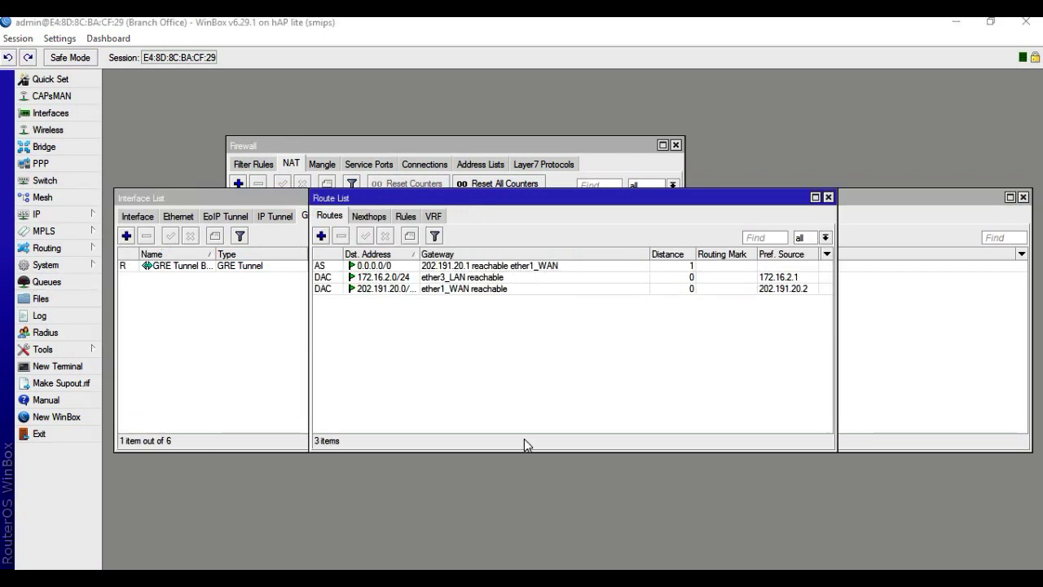
{"action": "left_click", "coordinate": [321, 236]}
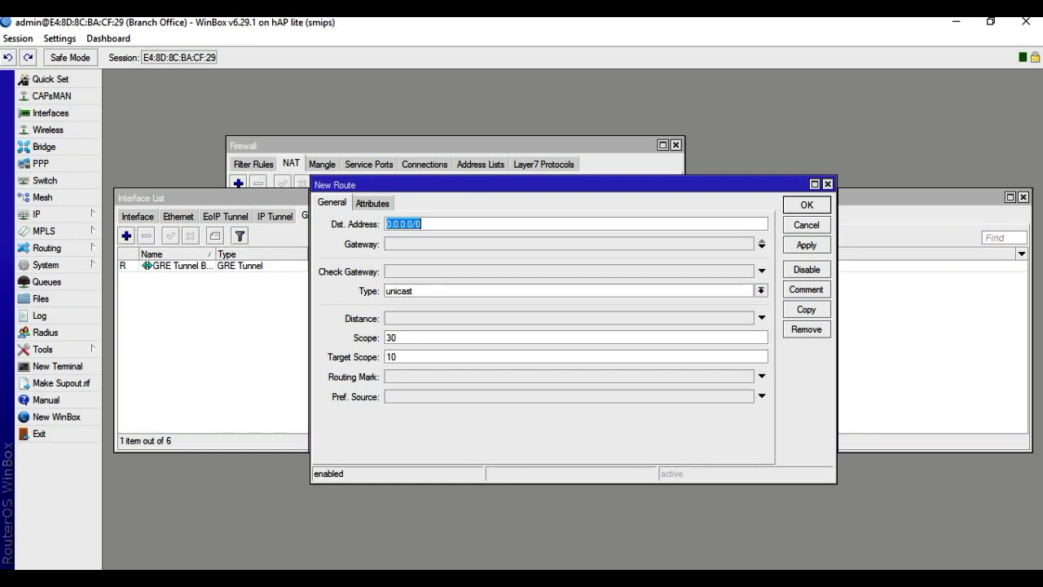
- Add static route 172.16.1.0/24 via gateway 192.168.1.1, taking the values from the diagram
{"action": "left_click", "coordinate": [465, 513]}
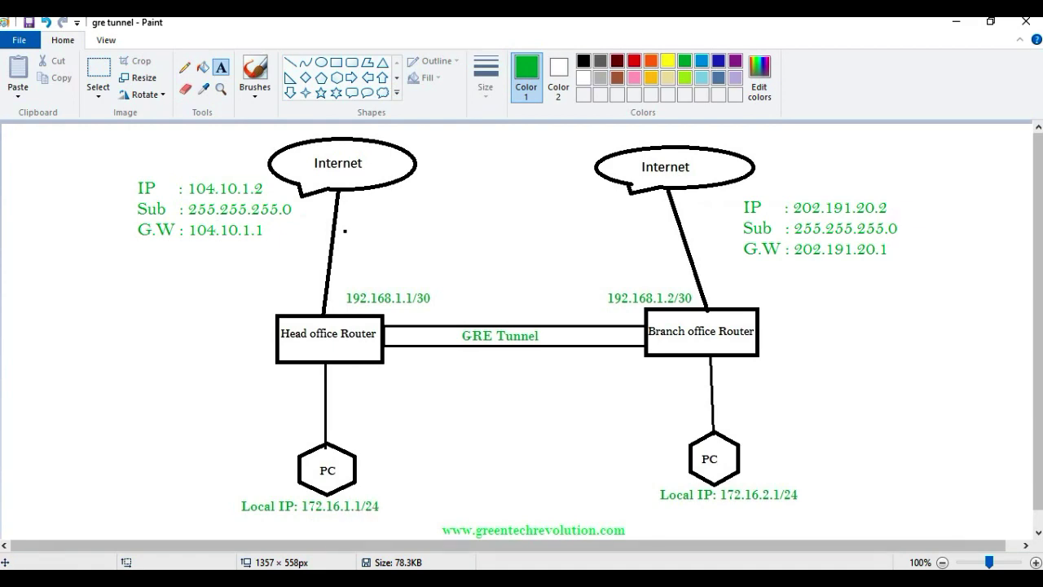
{"action": "key", "text": "alt+Tab"}
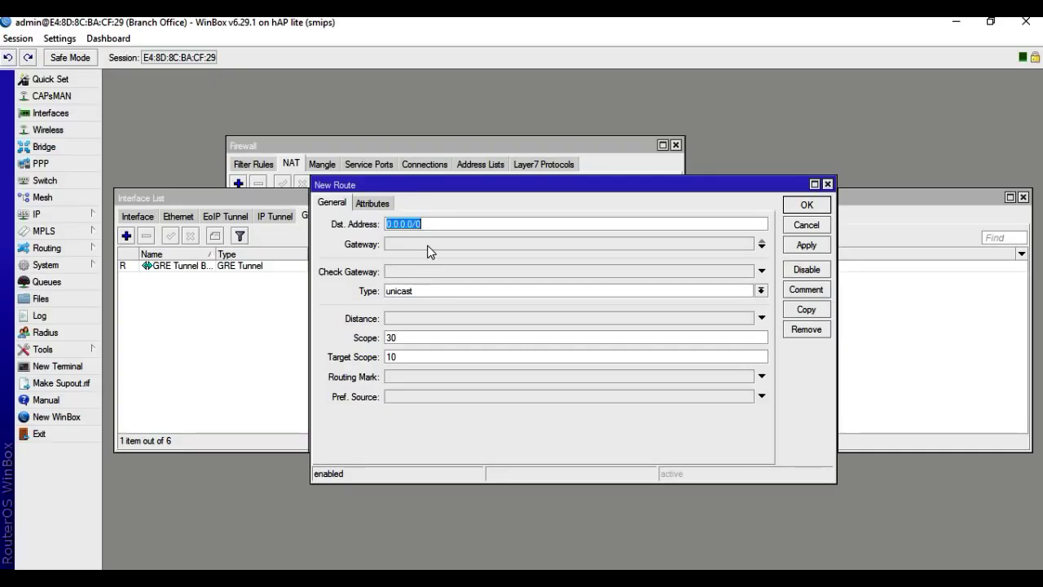
{"action": "type", "text": "172."}
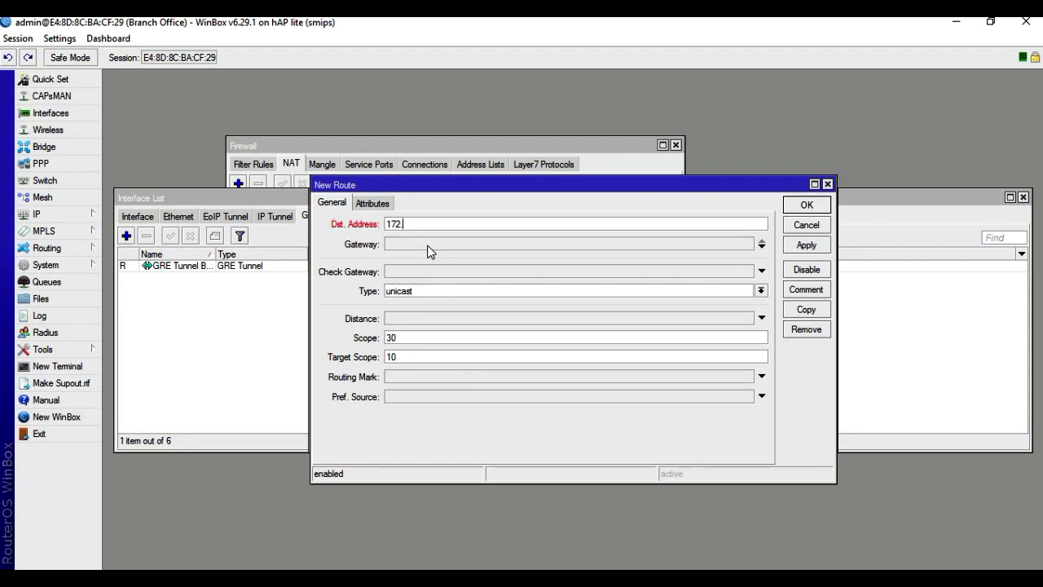
{"action": "type", "text": "16.1.0/24"}
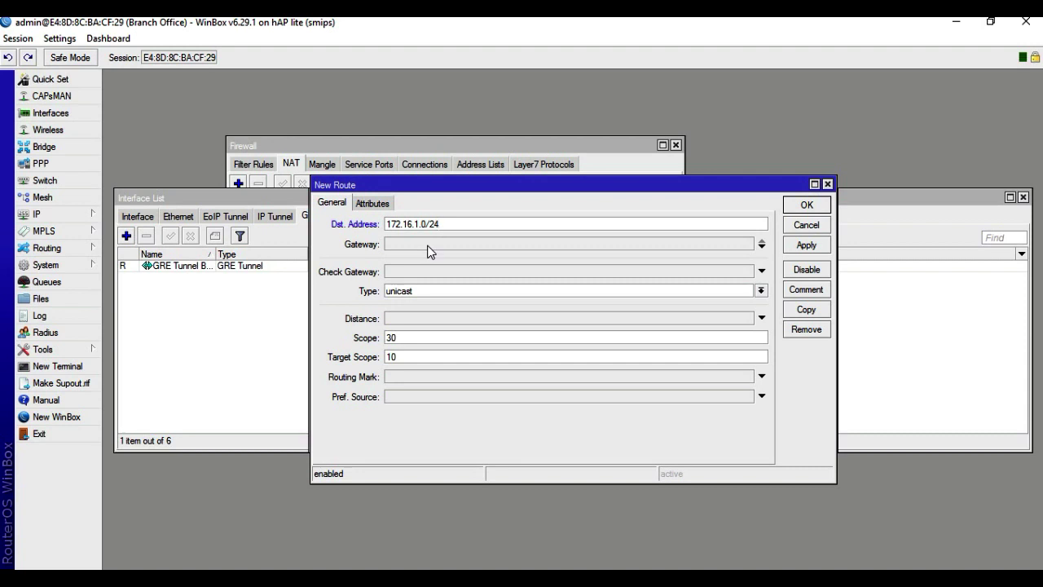
{"action": "left_click", "coordinate": [427, 245]}
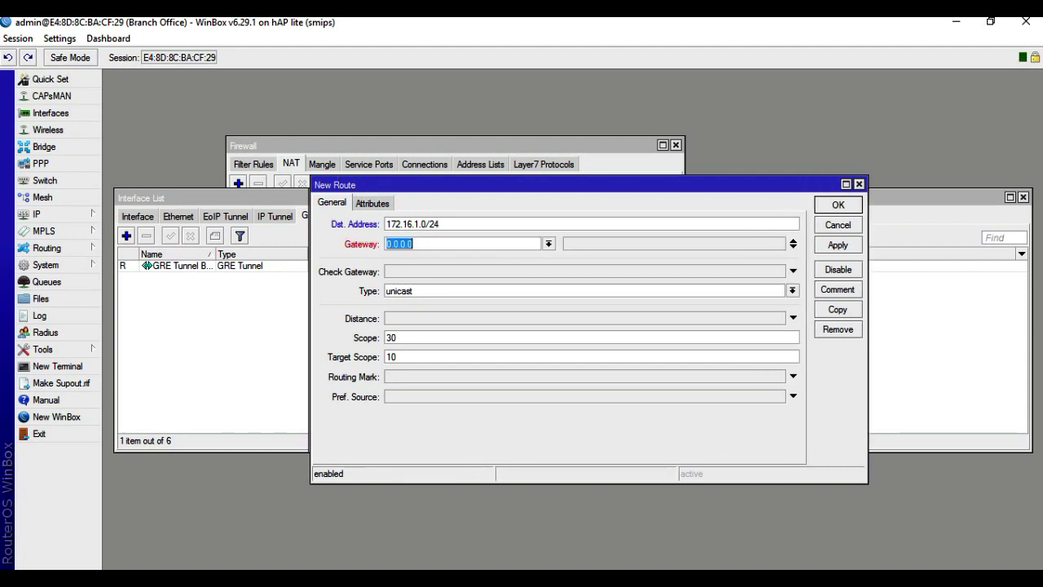
{"action": "mouse_move", "coordinate": [470, 576]}
{"action": "left_click", "coordinate": [470, 521]}
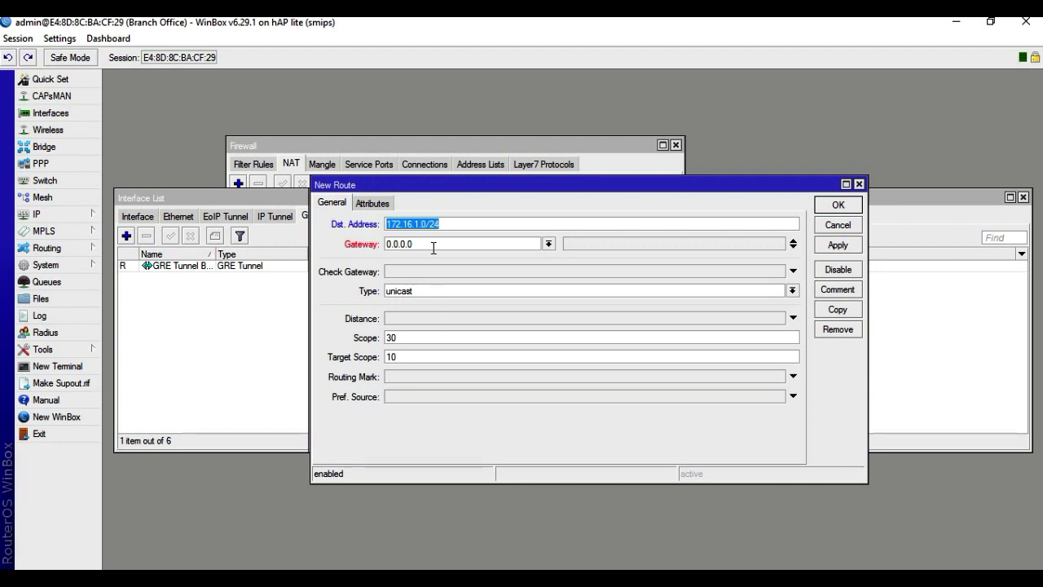
{"action": "key", "text": "Tab"}
{"action": "type", "text": "19"}
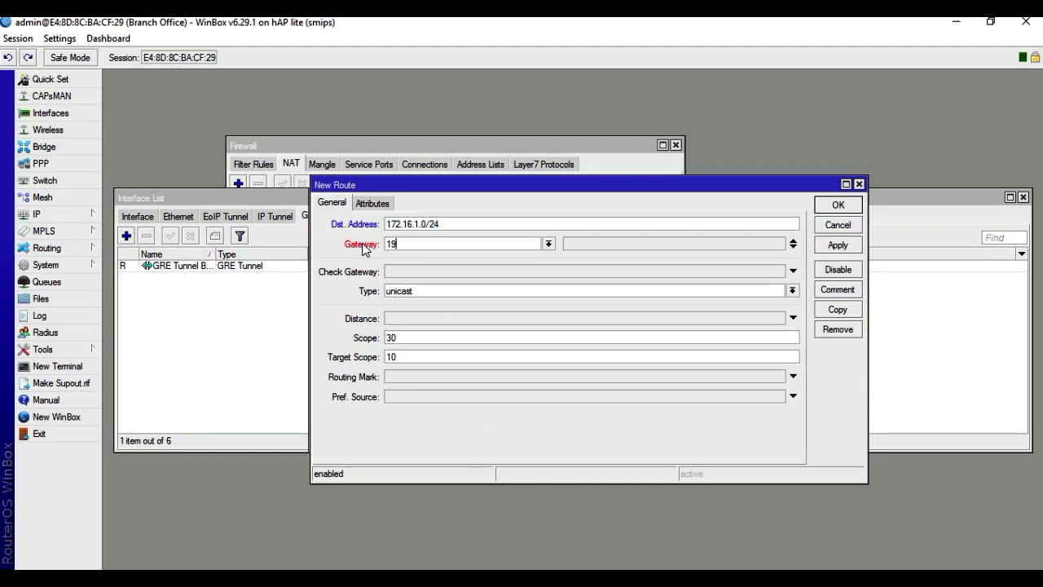
{"action": "type", "text": "2.16"}
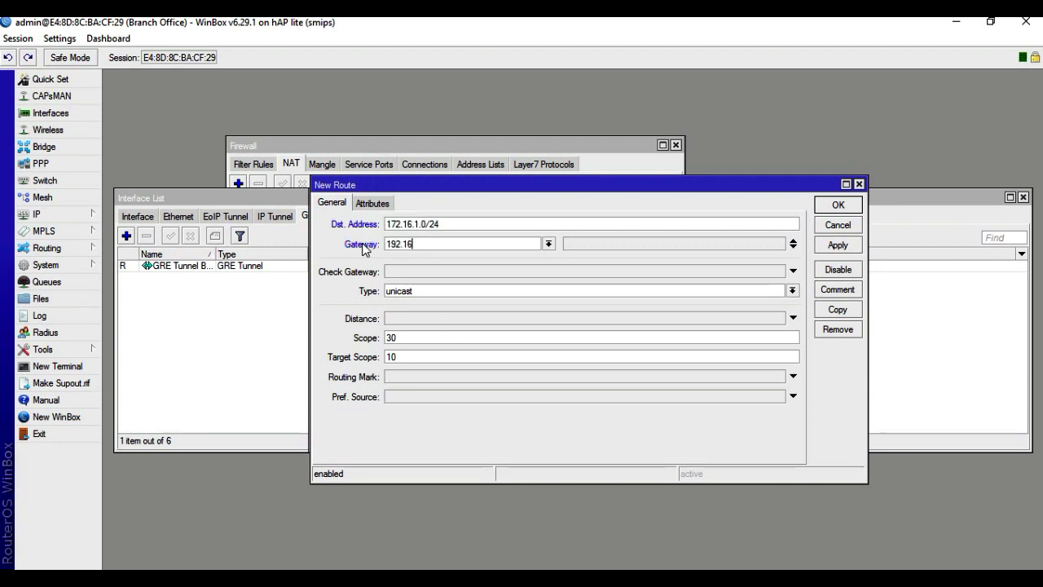
{"action": "type", "text": "8.1"}
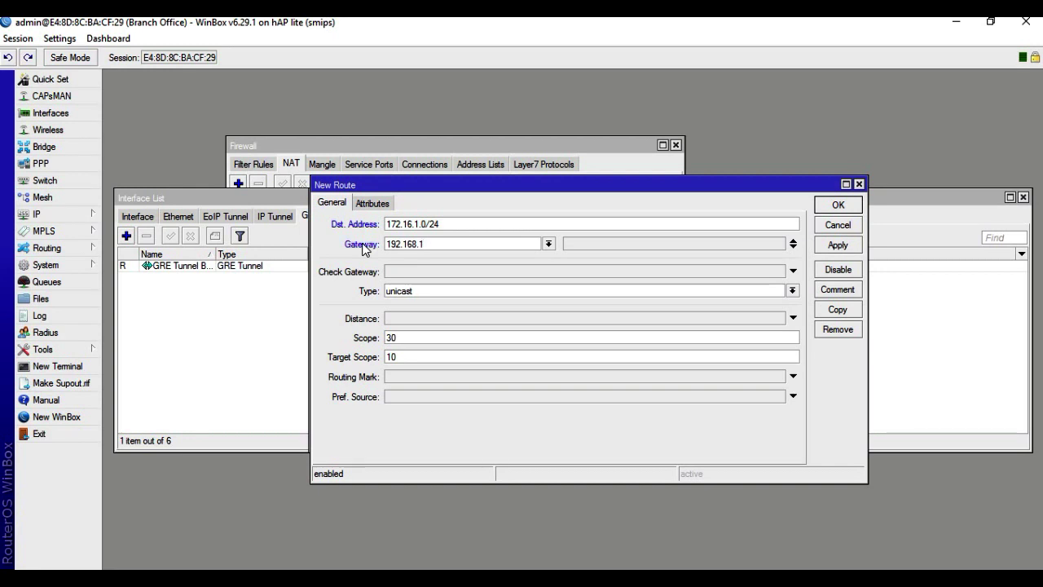
{"action": "type", "text": ".1"}
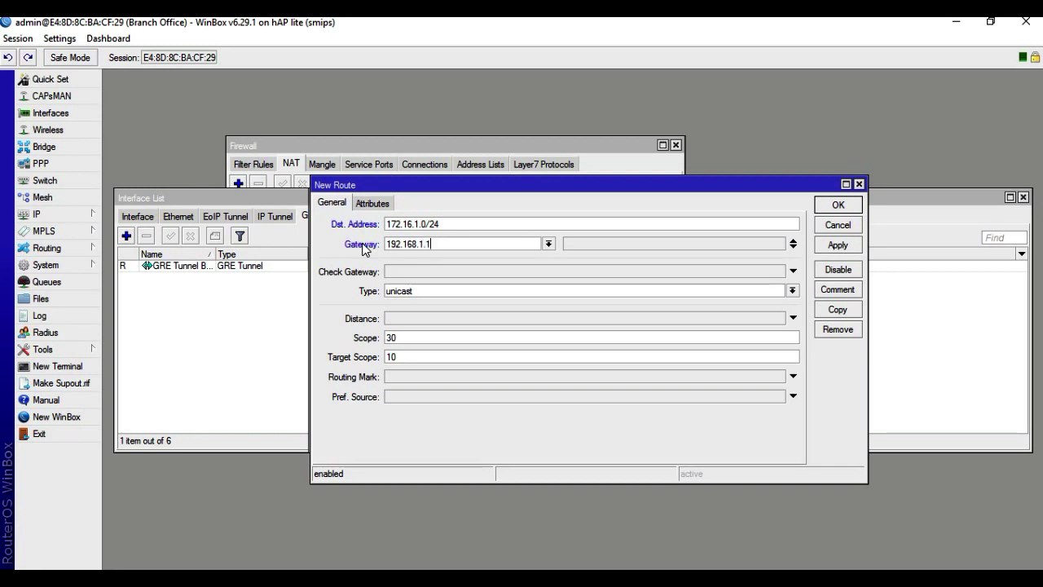
{"action": "left_click", "coordinate": [837, 244]}
{"action": "left_click", "coordinate": [838, 207]}
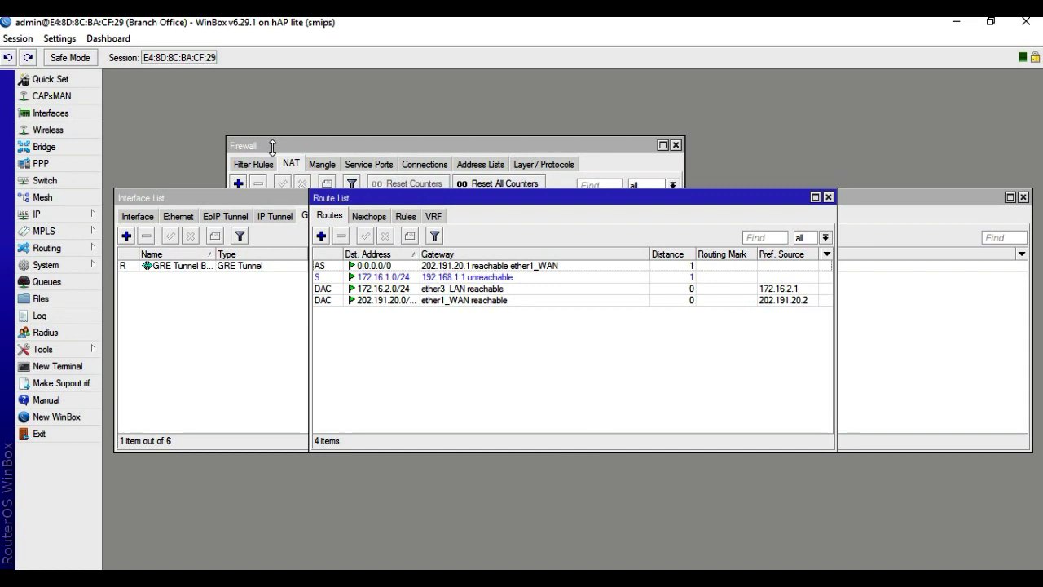
- Start a new IP address 192.168.1.2/30, checking the tunnel addressing on the diagram
{"action": "left_click", "coordinate": [66, 216]}
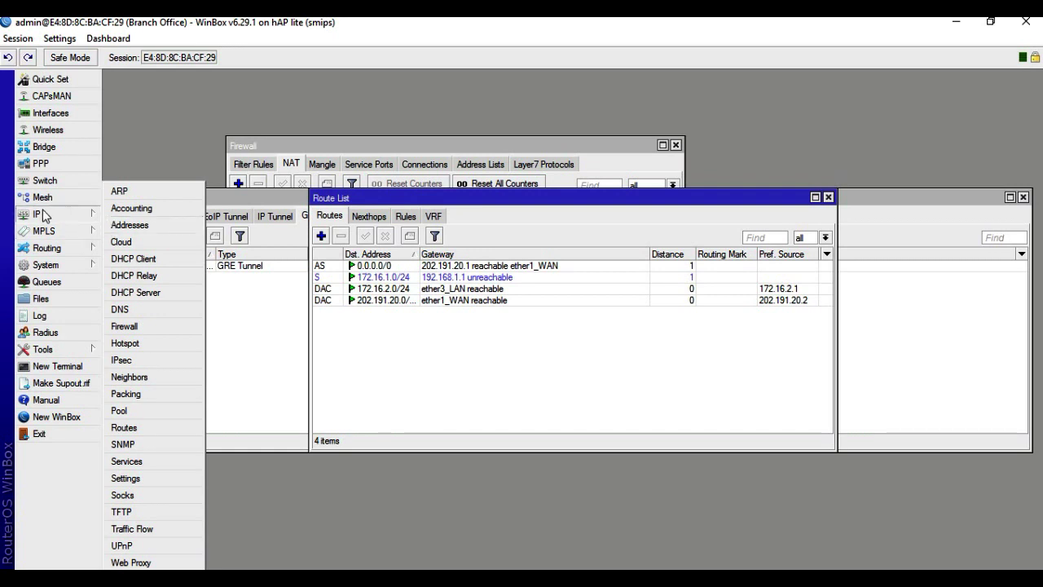
{"action": "left_click", "coordinate": [130, 225]}
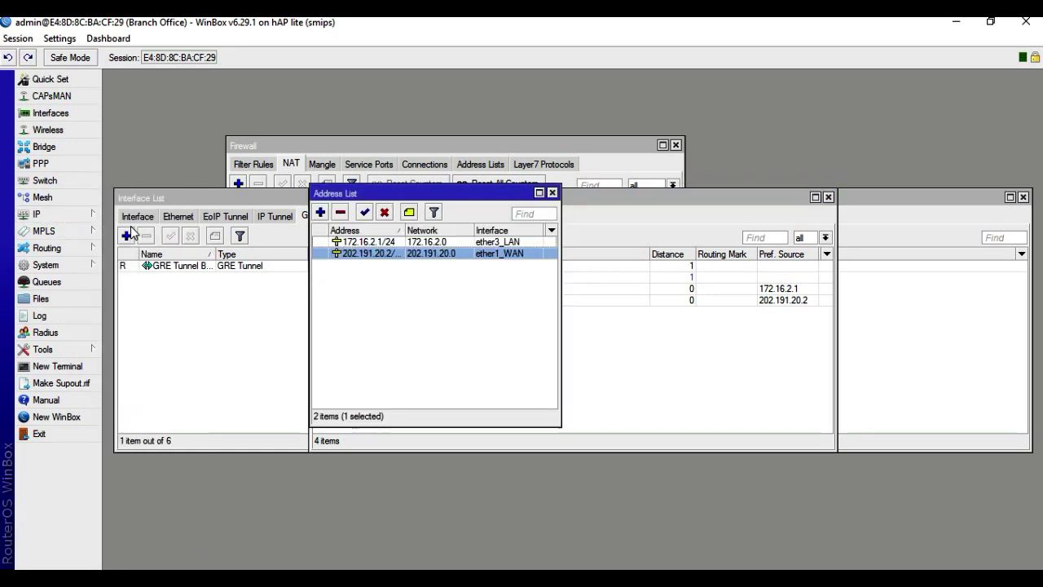
{"action": "left_click", "coordinate": [320, 212]}
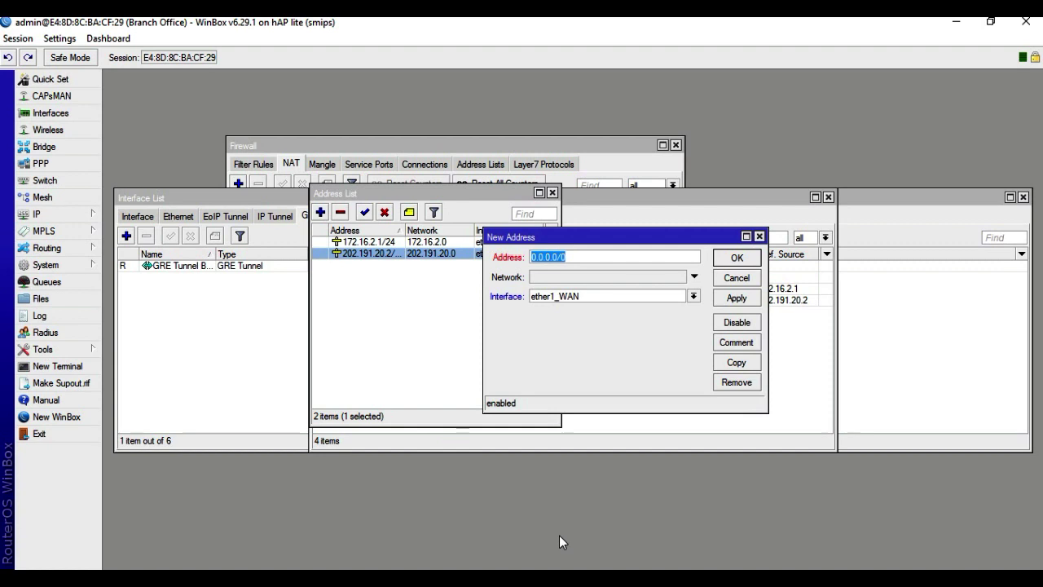
{"action": "mouse_move", "coordinate": [542, 578]}
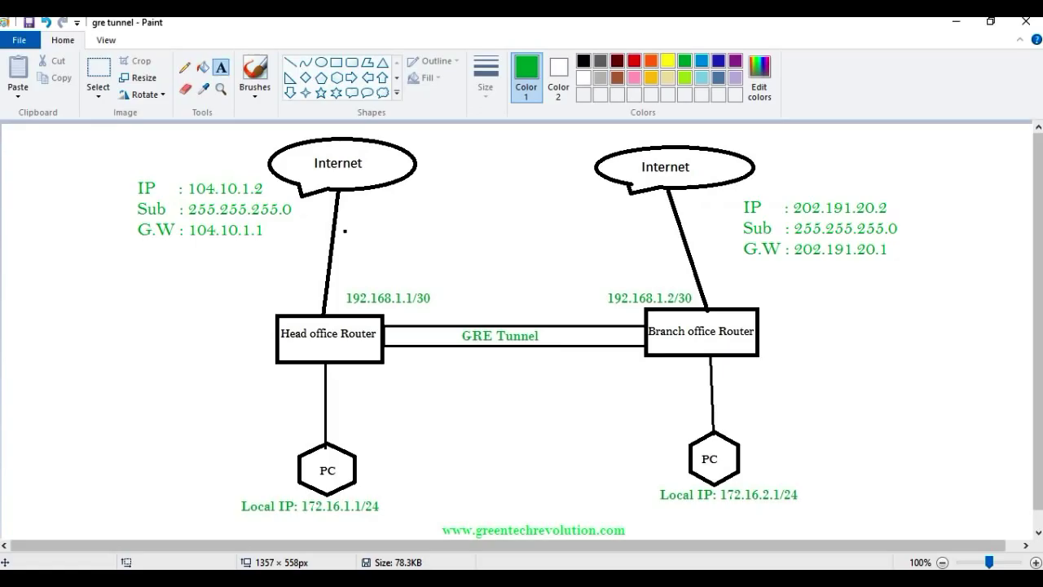
{"action": "left_click", "coordinate": [490, 578]}
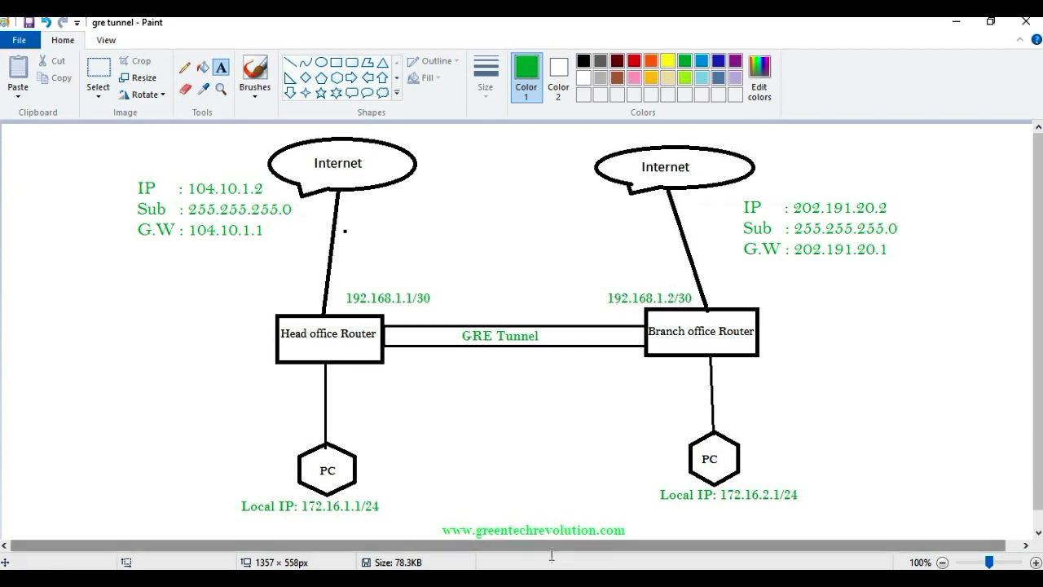
{"action": "left_click", "coordinate": [488, 579]}
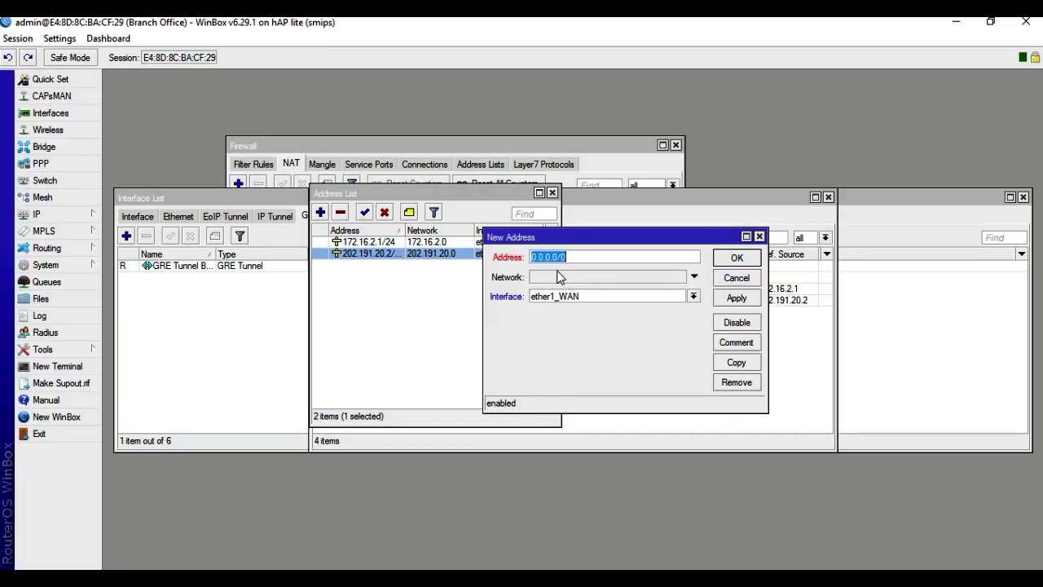
{"action": "type", "text": "192.168."}
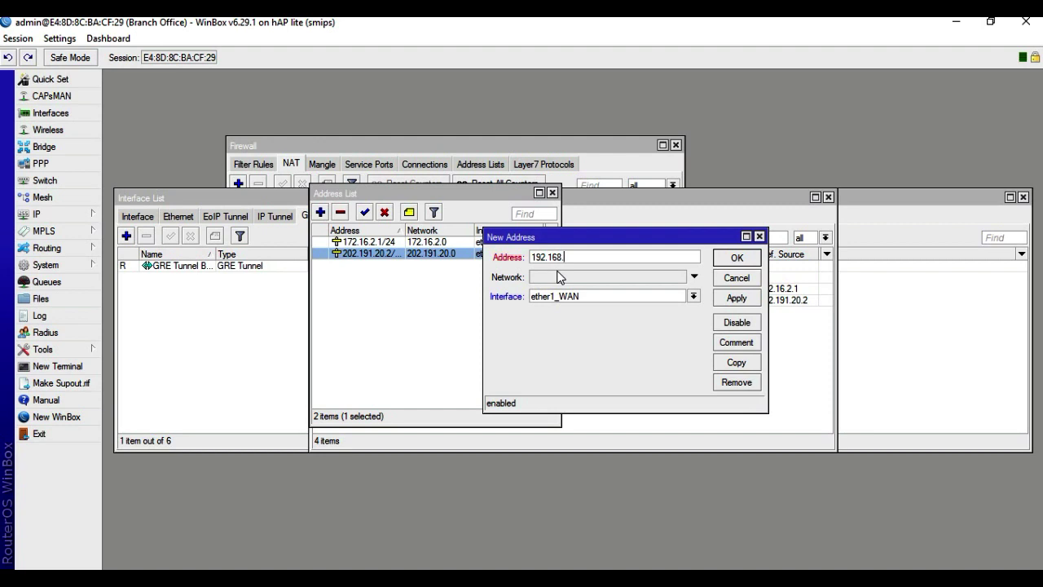
{"action": "type", "text": "1.2/30"}
- Assign the address to the 'GRE Tunnel Branch office to Head office' interface
{"action": "left_click", "coordinate": [571, 295]}
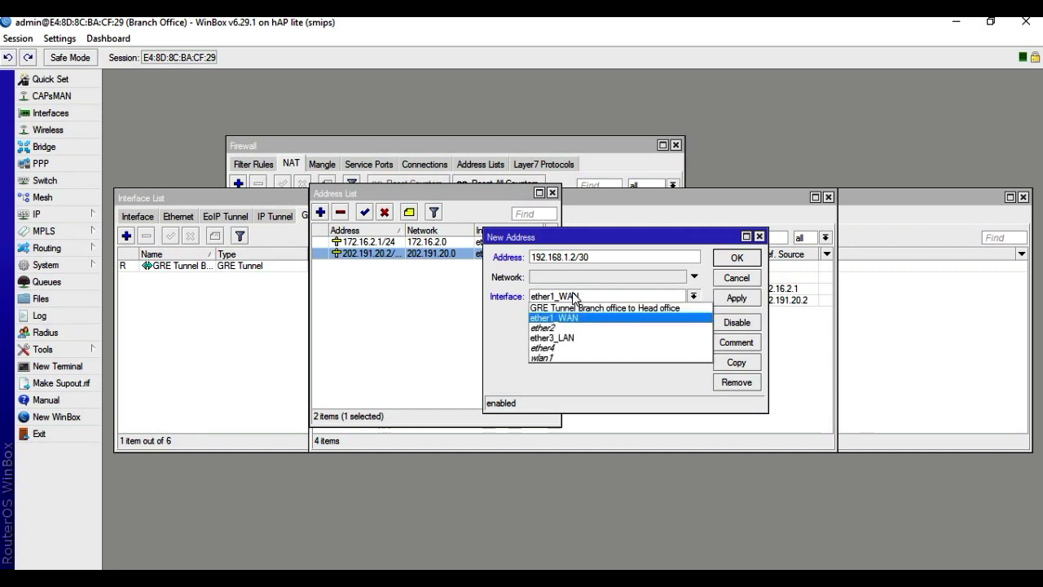
{"action": "left_click", "coordinate": [564, 306]}
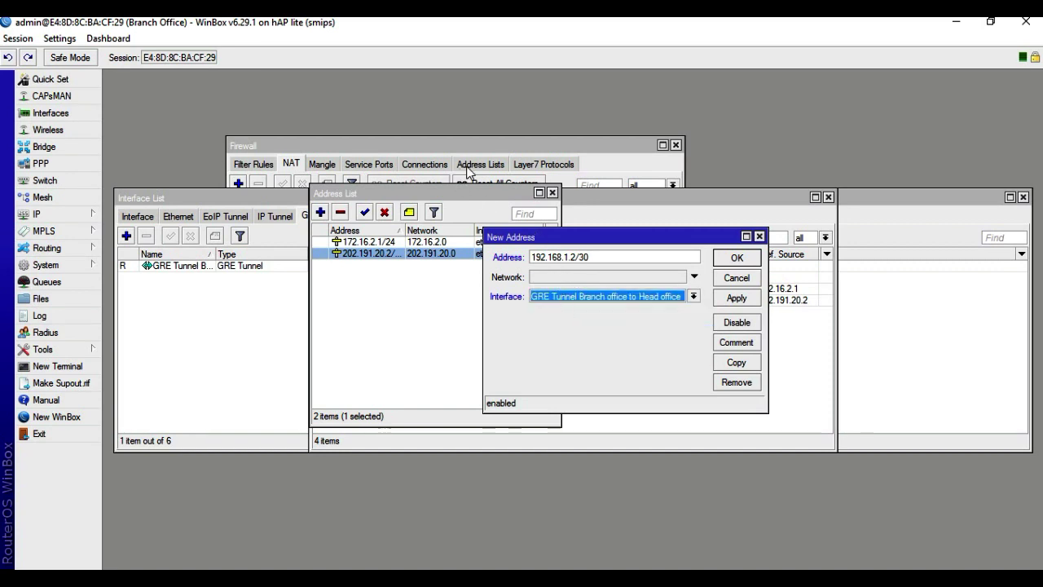
{"action": "left_click", "coordinate": [361, 150]}
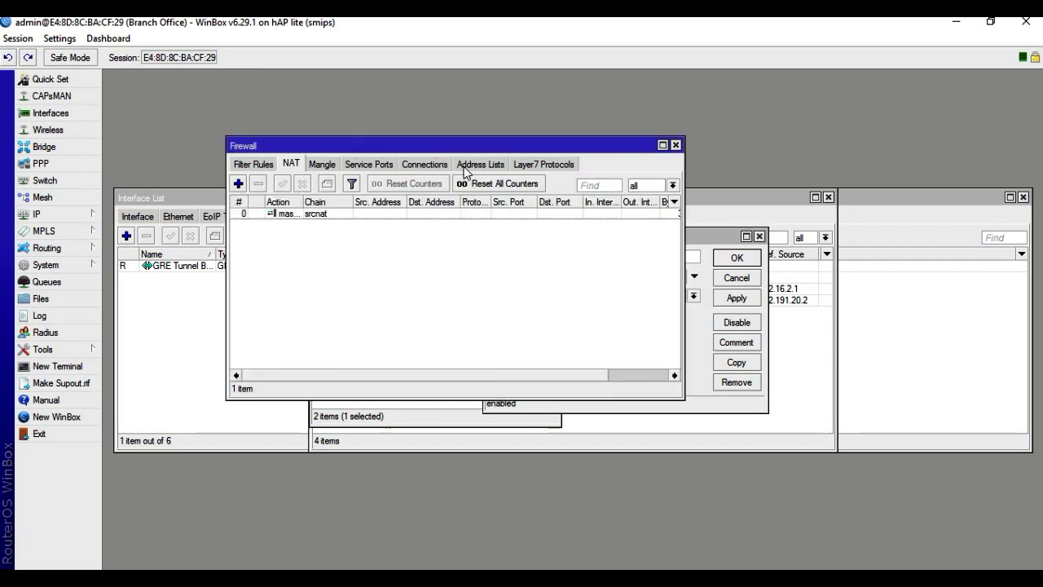
- Open the route list and arrange it beside the New Address window
{"action": "left_click", "coordinate": [691, 236]}
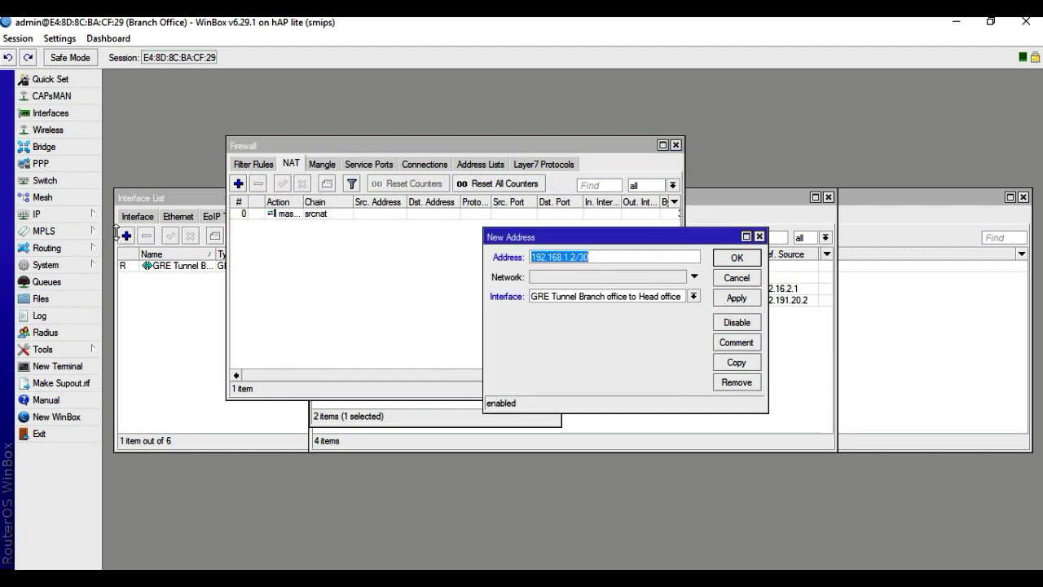
{"action": "left_click", "coordinate": [41, 215]}
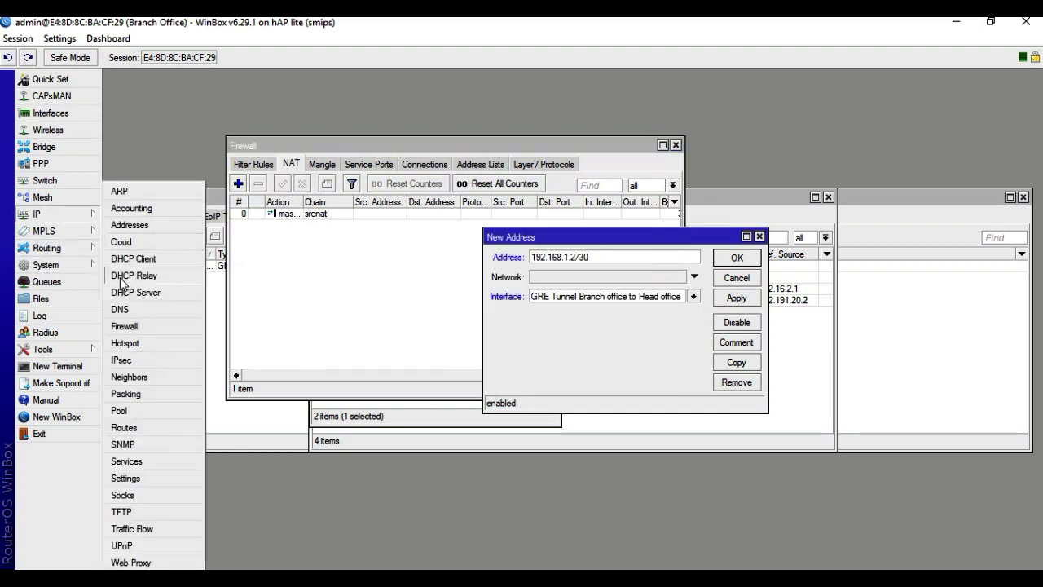
{"action": "left_click", "coordinate": [128, 428]}
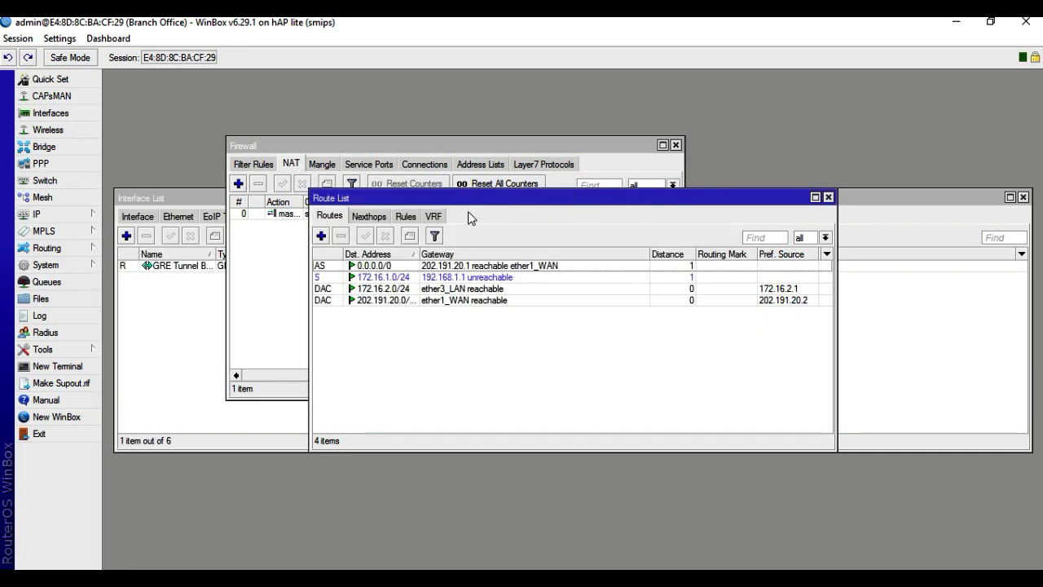
{"action": "left_click_drag", "start_coordinate": [470, 198], "coordinate": [361, 311]}
{"action": "left_click", "coordinate": [571, 237]}
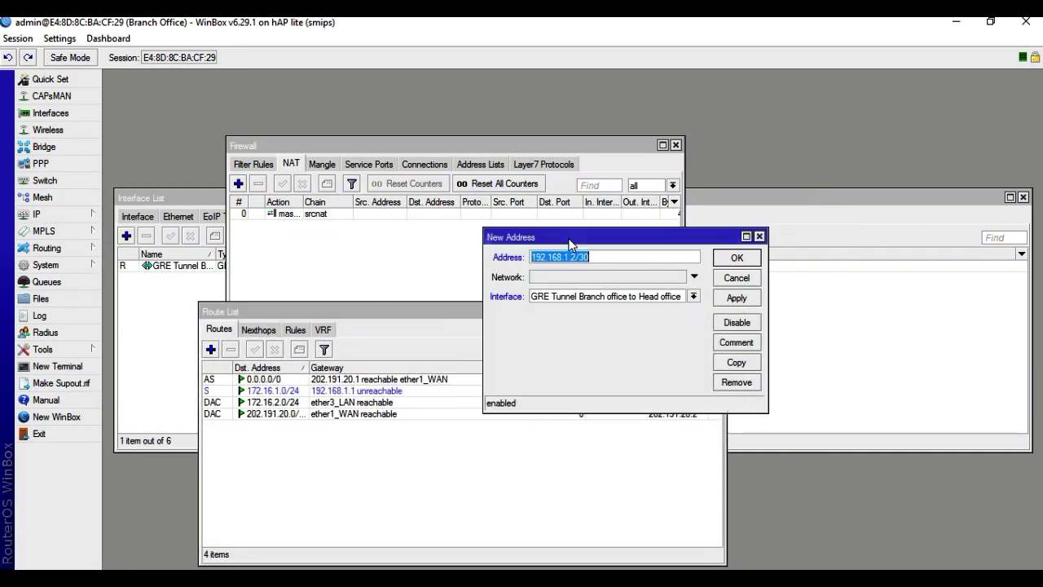
{"action": "left_click_drag", "start_coordinate": [571, 241], "coordinate": [595, 214]}
{"action": "left_click_drag", "start_coordinate": [396, 306], "coordinate": [336, 270]}
{"action": "left_click_drag", "start_coordinate": [636, 210], "coordinate": [687, 196]}
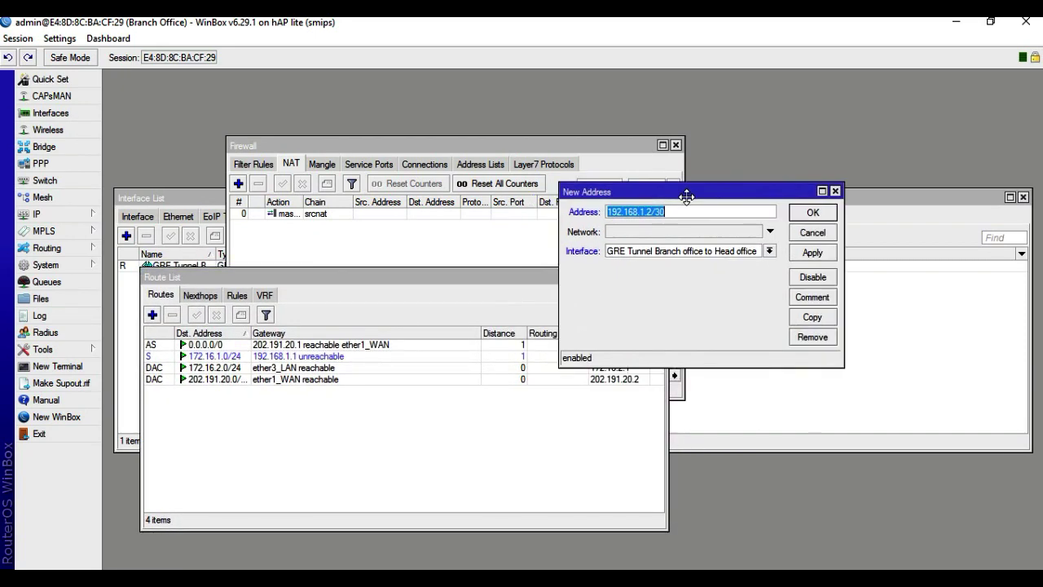
- Reselect the GRE tunnel interface and apply 192.168.1.2/30, filling in network 192.168.1.0
{"action": "left_click", "coordinate": [716, 253]}
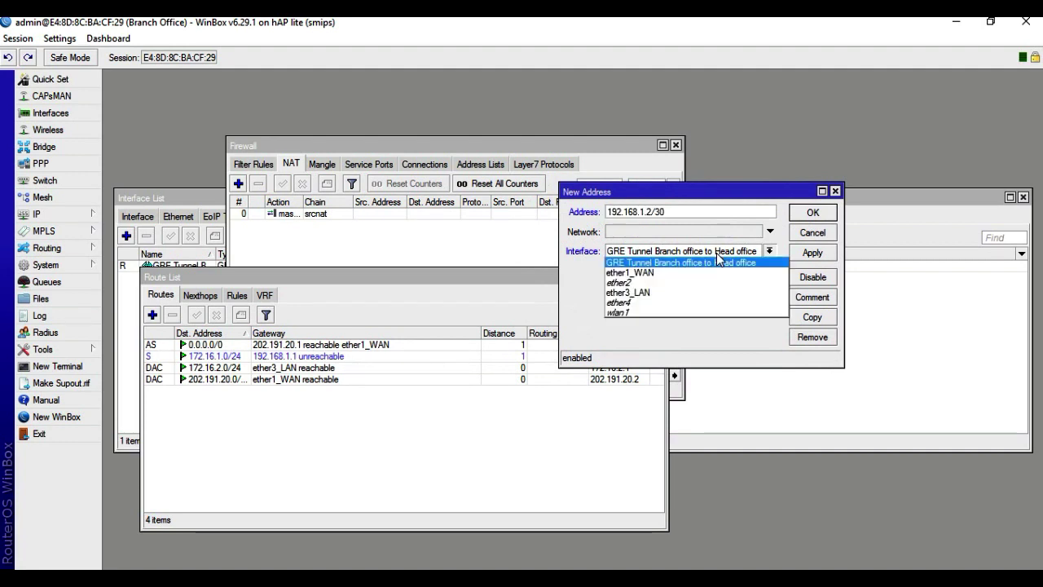
{"action": "left_click", "coordinate": [641, 264]}
{"action": "left_click", "coordinate": [811, 253]}
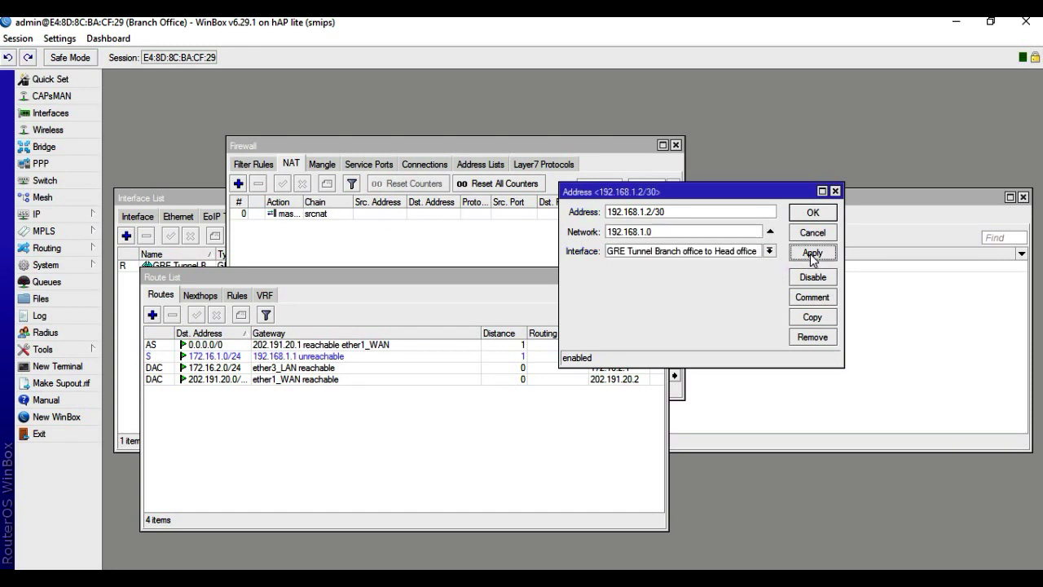
- Save the tunnel address and confirm 172.16.1.0/24 is now reachable over the GRE tunnel
{"action": "left_click", "coordinate": [813, 213]}
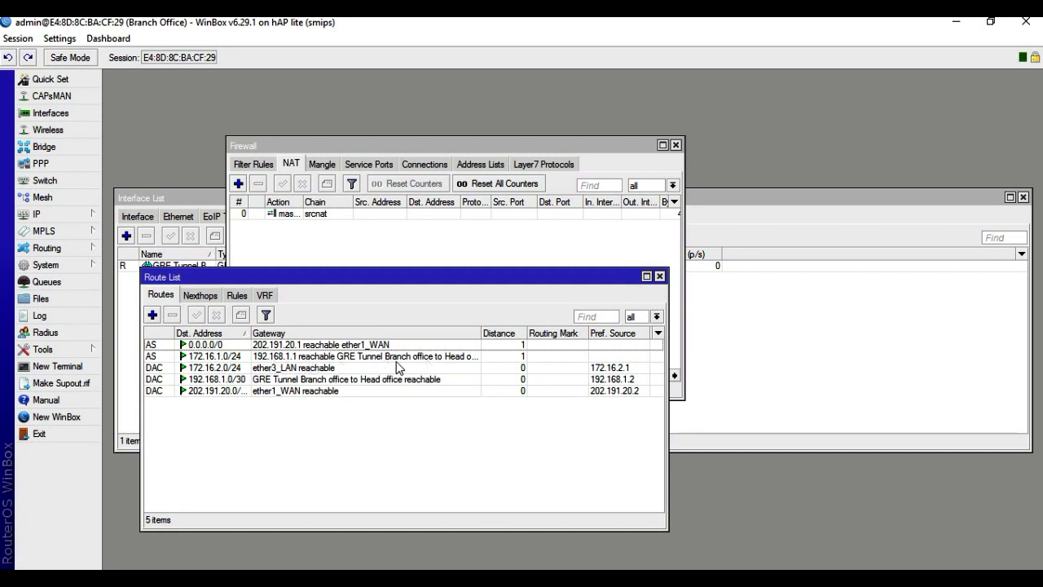
{"action": "left_click", "coordinate": [478, 367]}
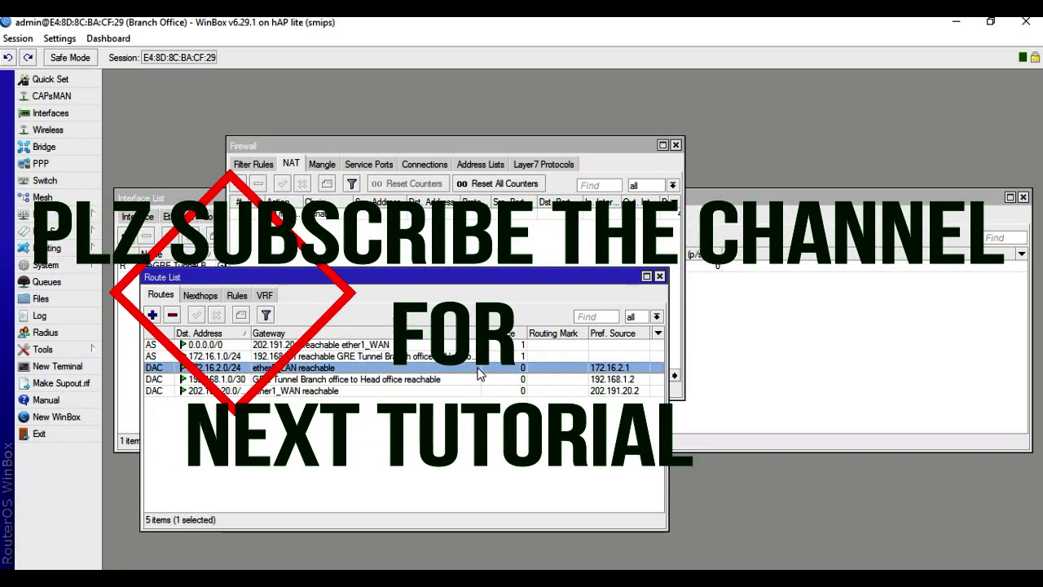